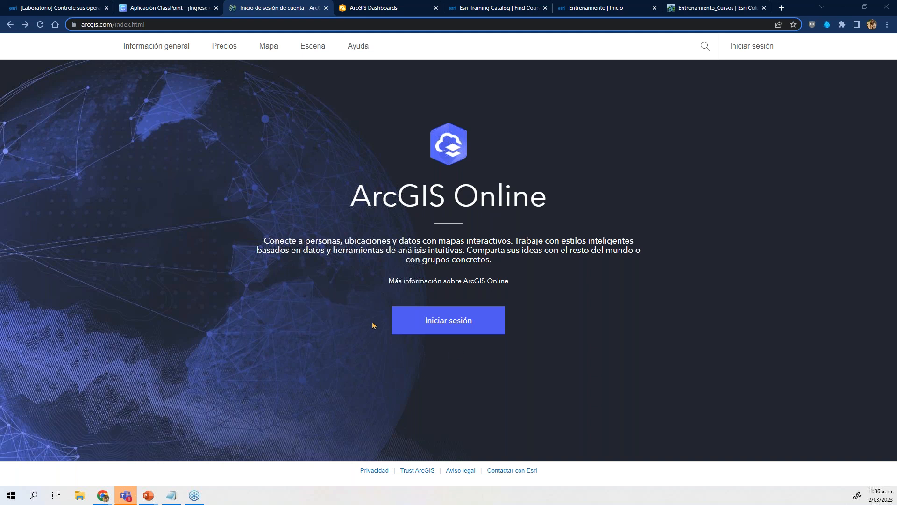
Sign in to ArcGIS Online with the saved account credentials
click(448, 329)
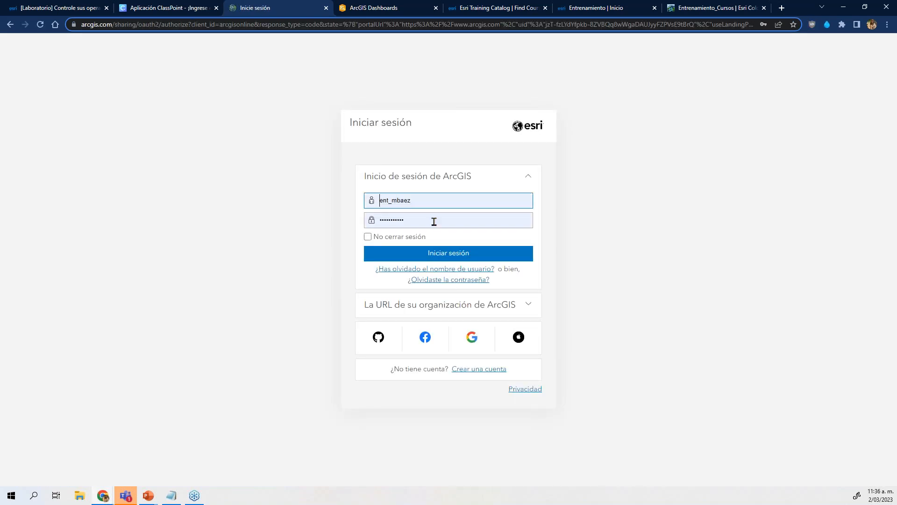
click(388, 254)
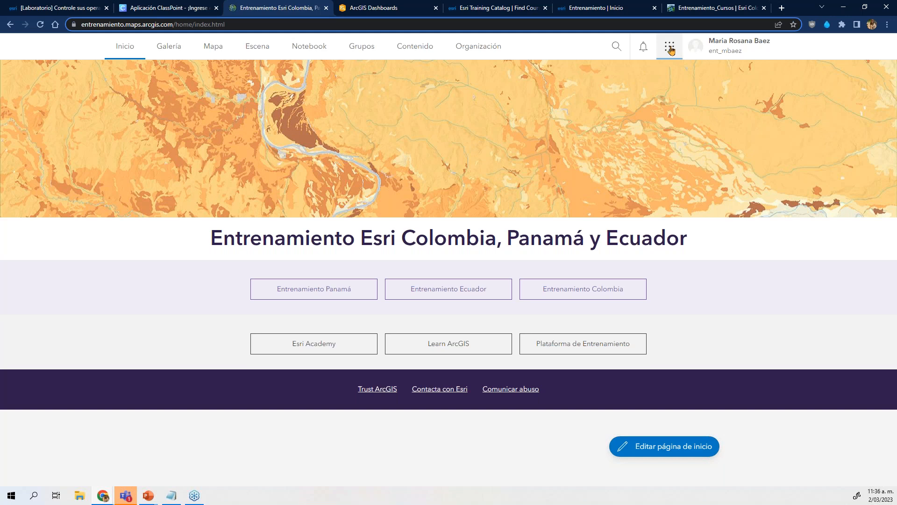
key(ctrl)
key(ctrl)
click(669, 51)
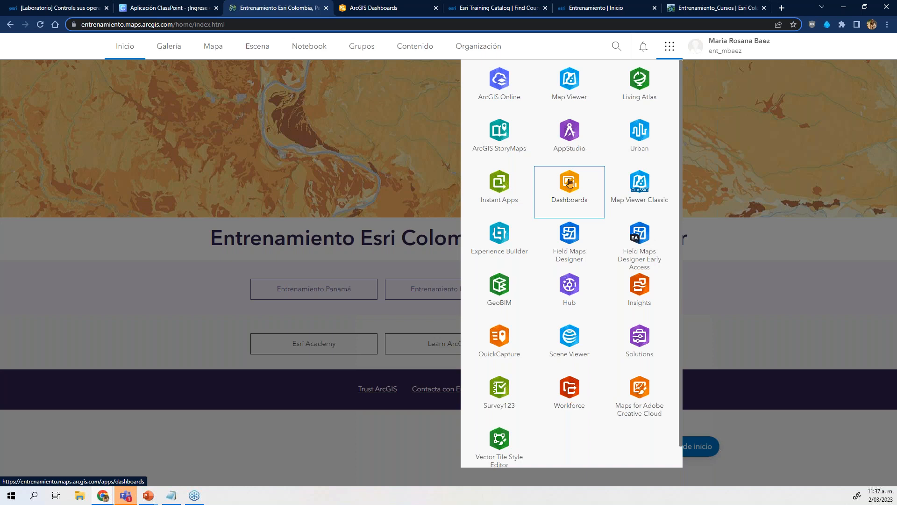
click(329, 108)
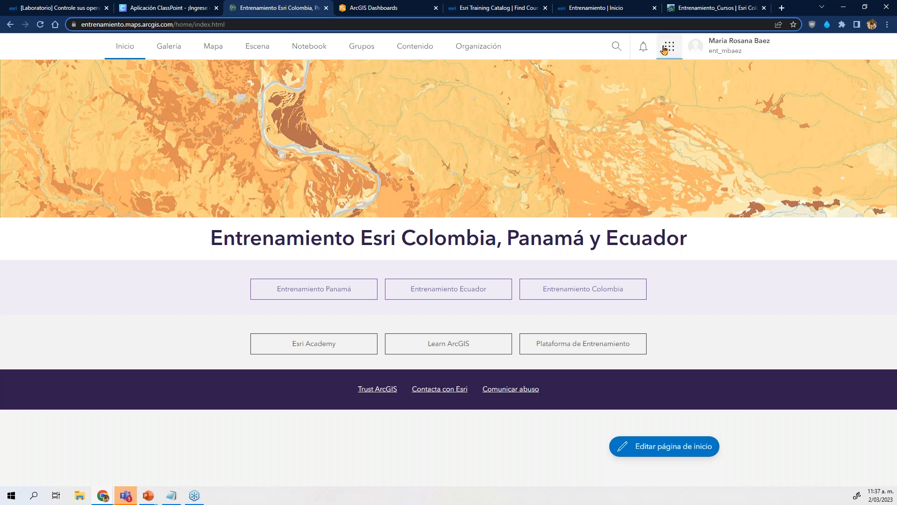
Search for "Inventario de mv" and open the web map "Inventario de movimientos en masa" in Map Viewer
click(615, 48)
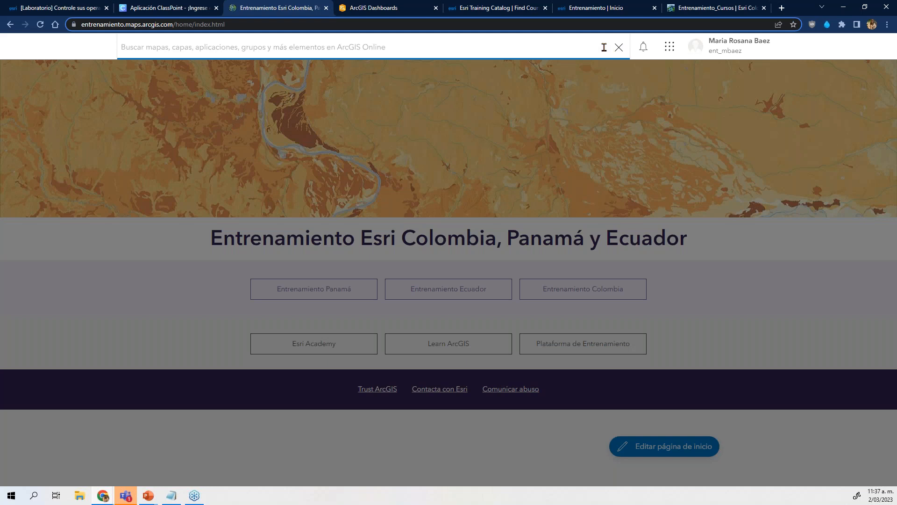
text(Inve)
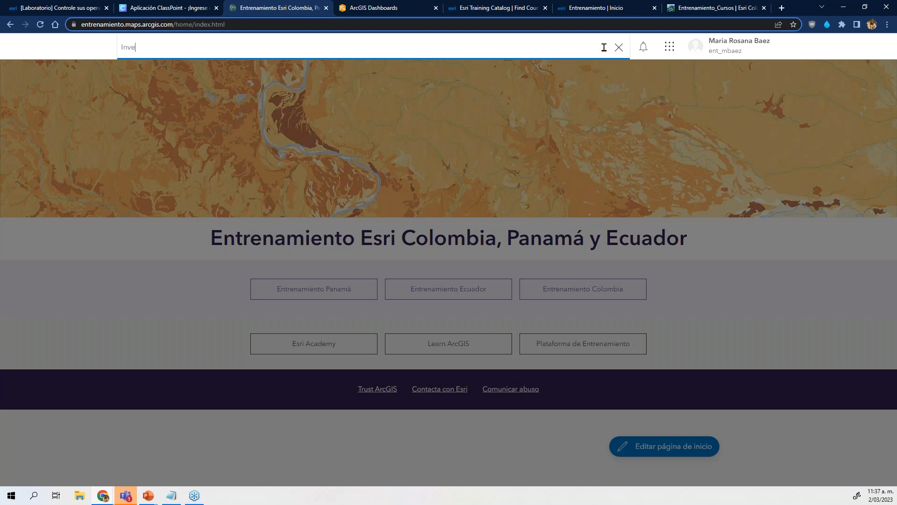
text(ntario de mv)
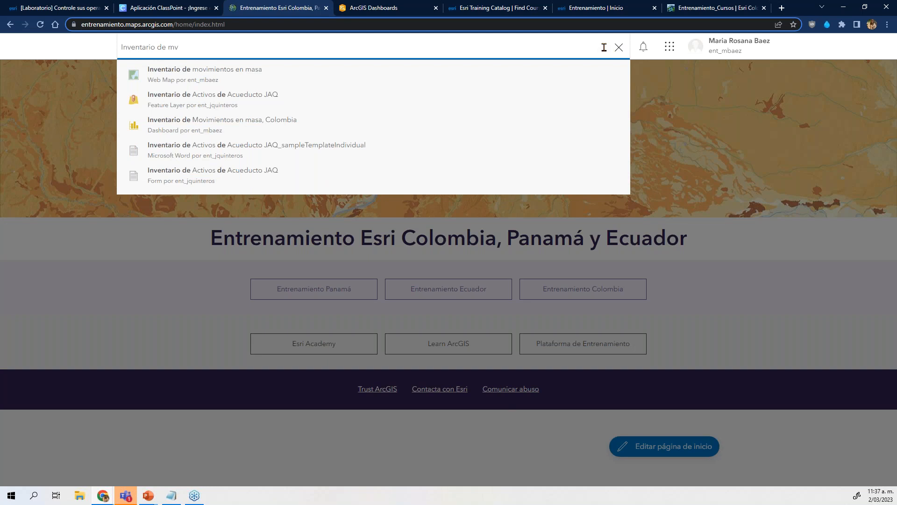
click(208, 75)
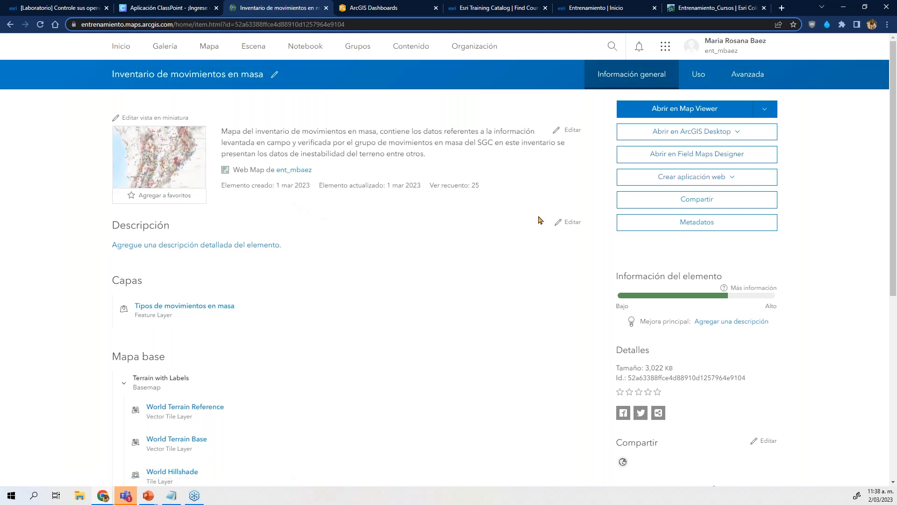
click(683, 113)
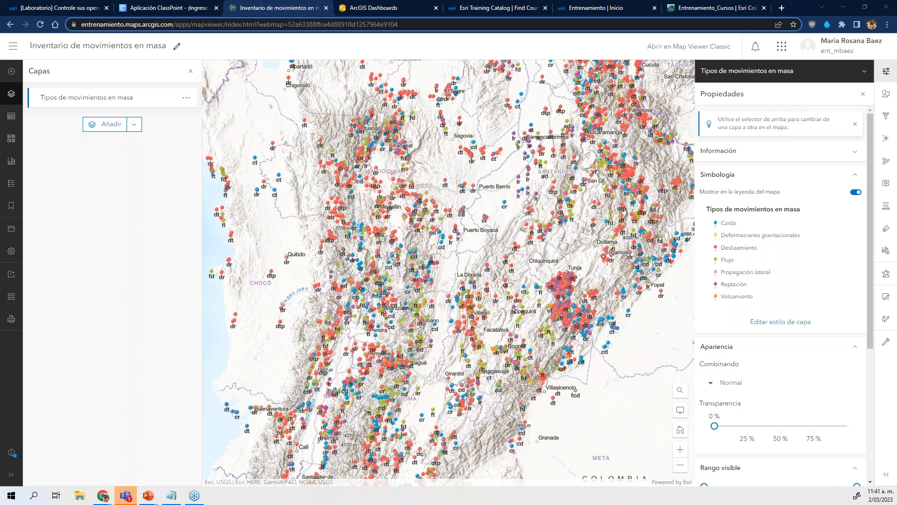
Start a new Dashboards application from the open web map
key(alt+Tab)
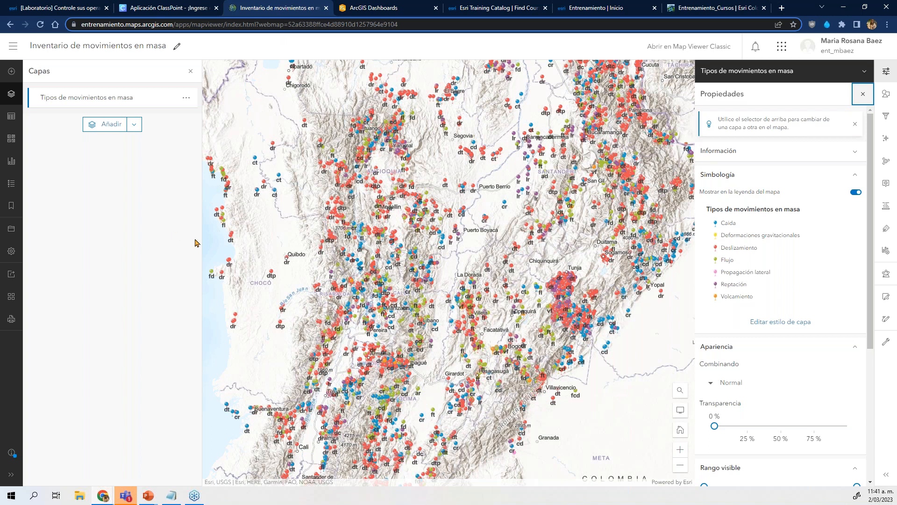
click(12, 475)
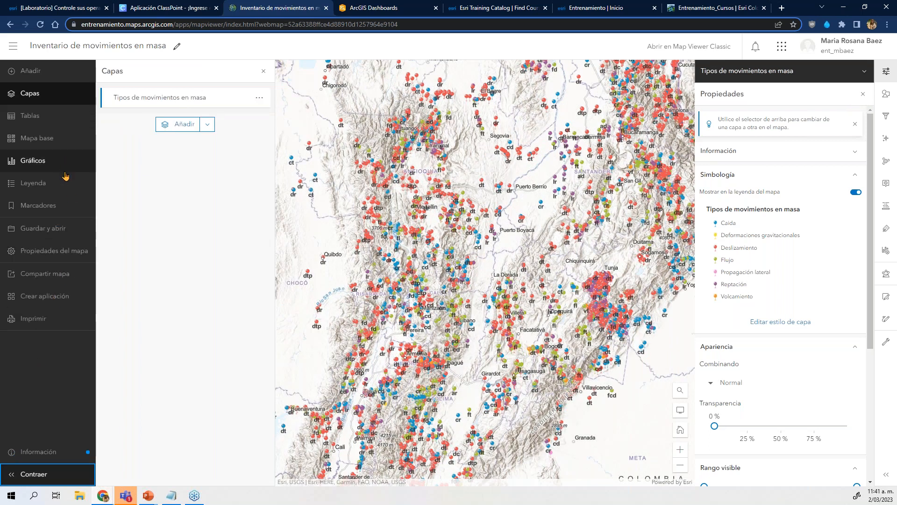
click(56, 302)
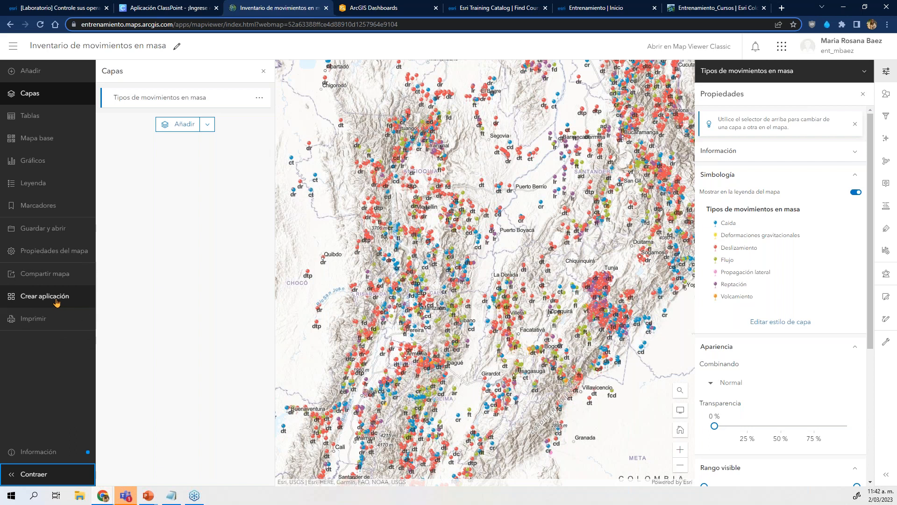
click(56, 303)
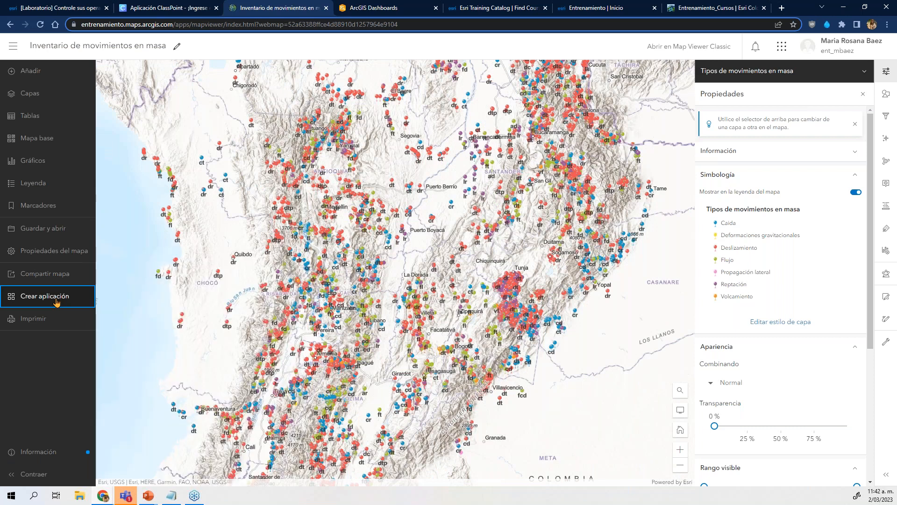
click(56, 303)
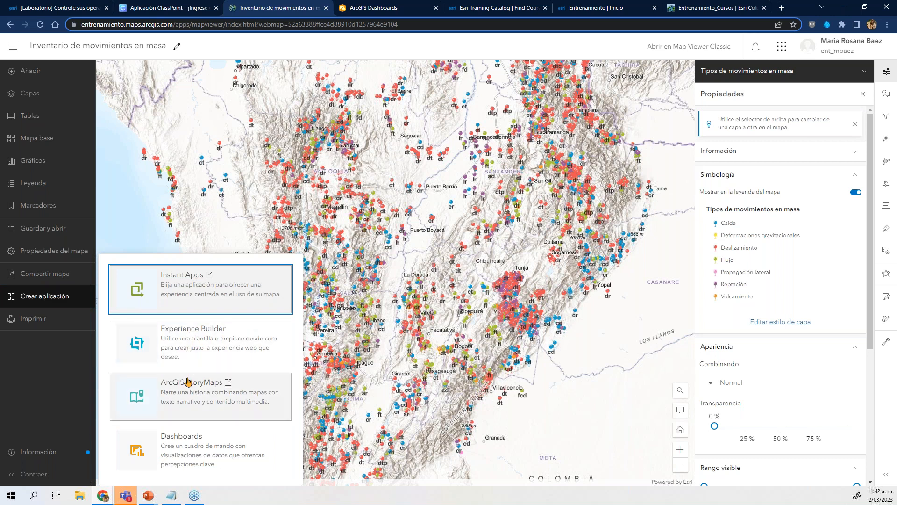
click(183, 448)
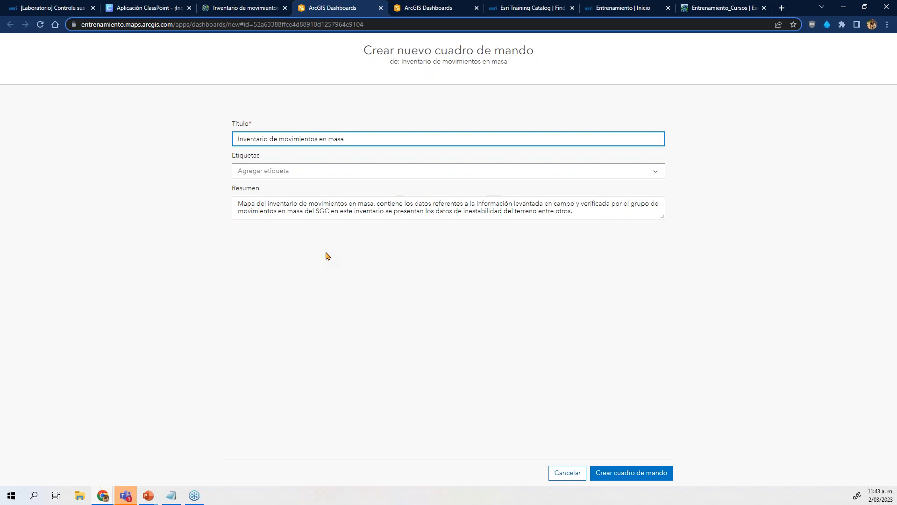
Extend the new dashboard's title to "Inventario de movimientos en masa, Colombia SGC"
text(Clombi)
key(BackSpace)
key(BackSpace)
key(BackSpace)
text(olombia SGC)
key(alt+Tab)
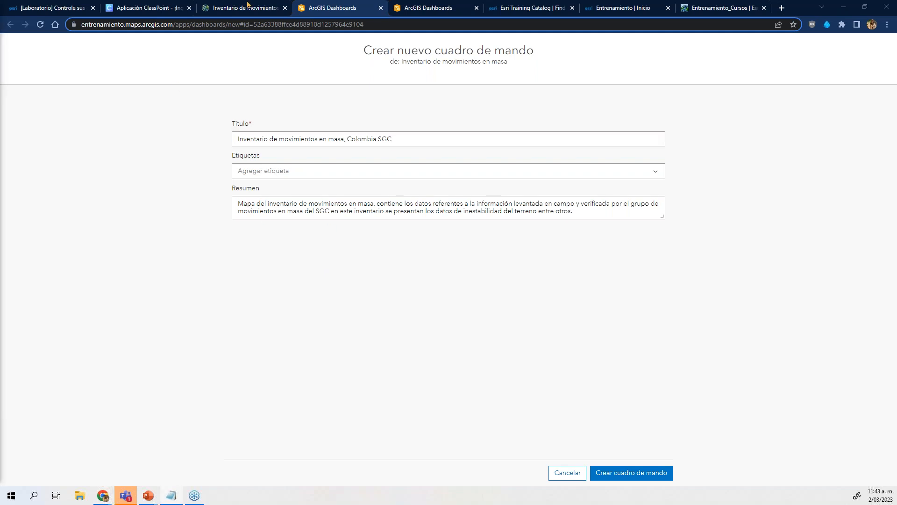
Add the tags "Movimientos en masa", "Colombia" and "Deslizamientos" to the new dashboard
click(251, 173)
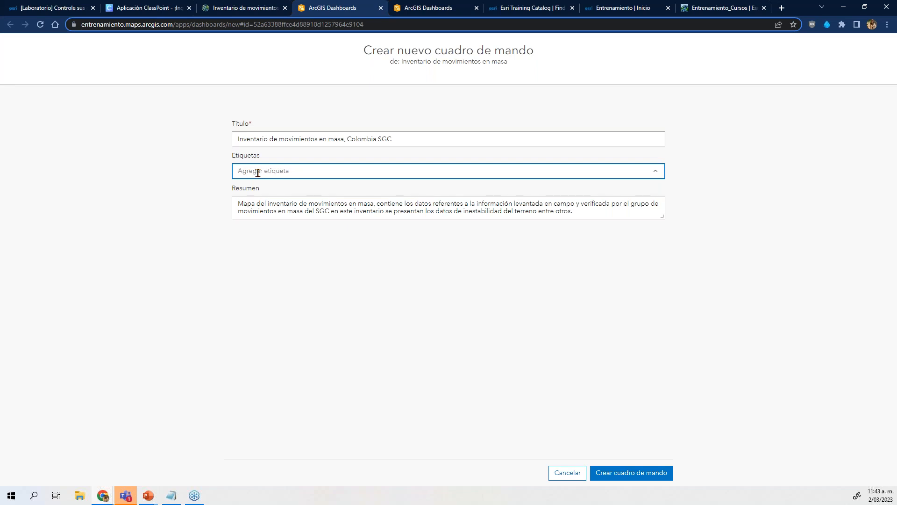
text(Movimientos en masa)
key(Return)
key(Return)
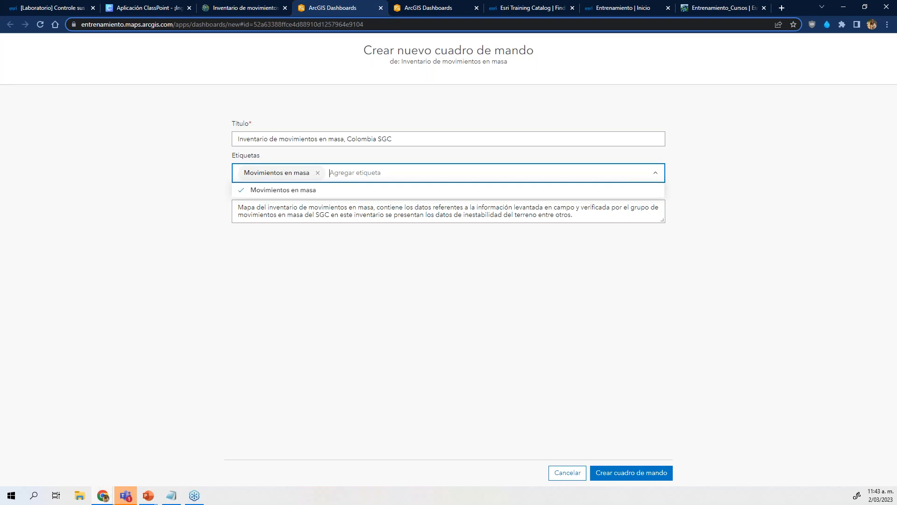
text(Colombia)
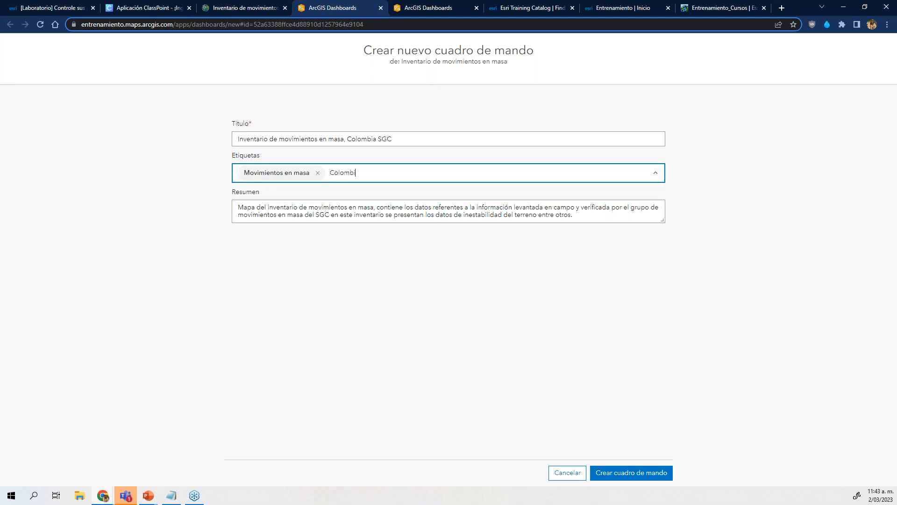
key(BackSpace)
key(BackSpace)
key(BackSpace)
text(bia)
key(Return)
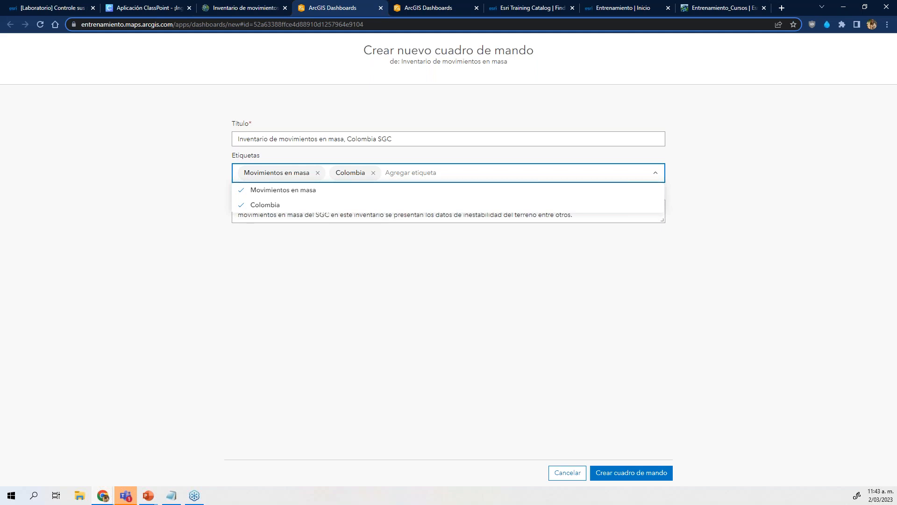
text(Deslizamientos)
key(Return)
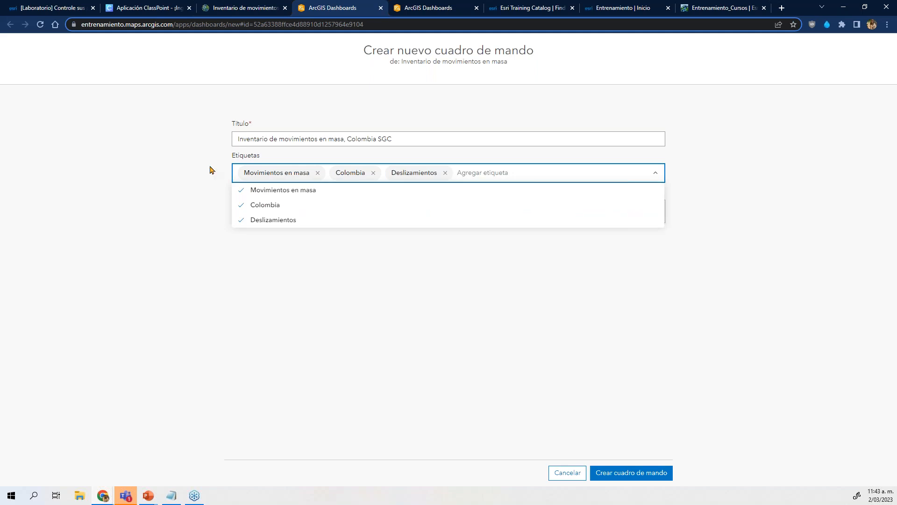
click(196, 165)
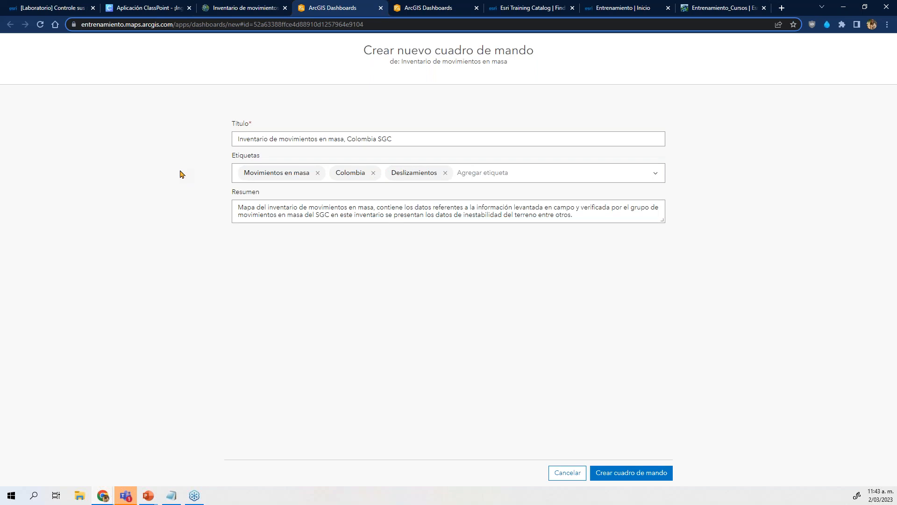
Replace the word "Mapa" at the start of the summary with "Tablero de control"
double_click(253, 208)
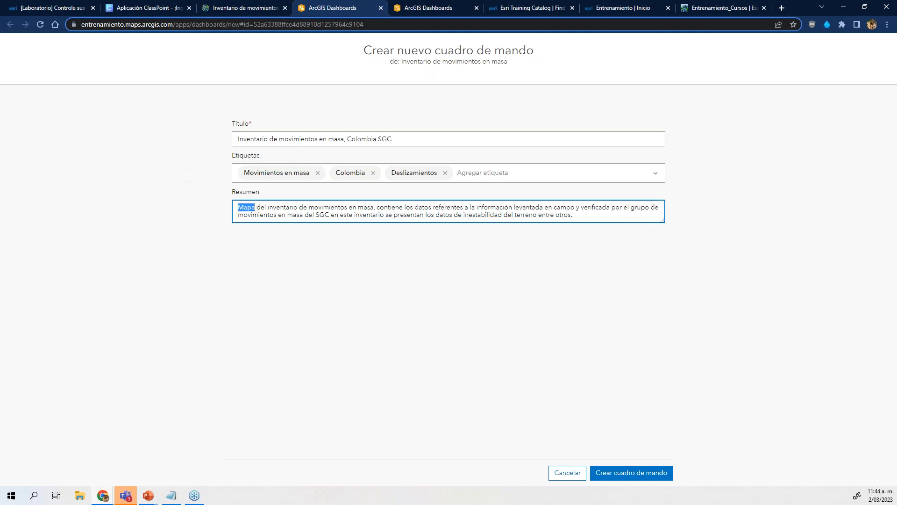
text(Tablaero)
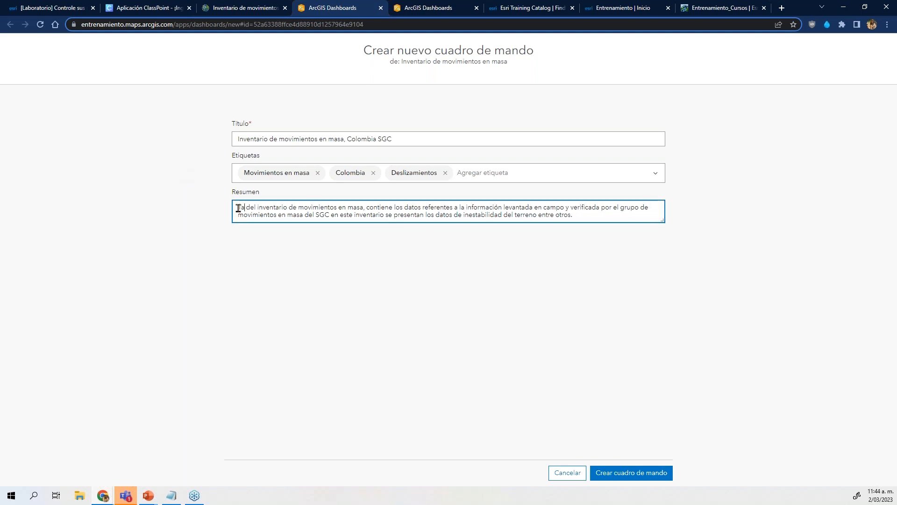
text( de control)
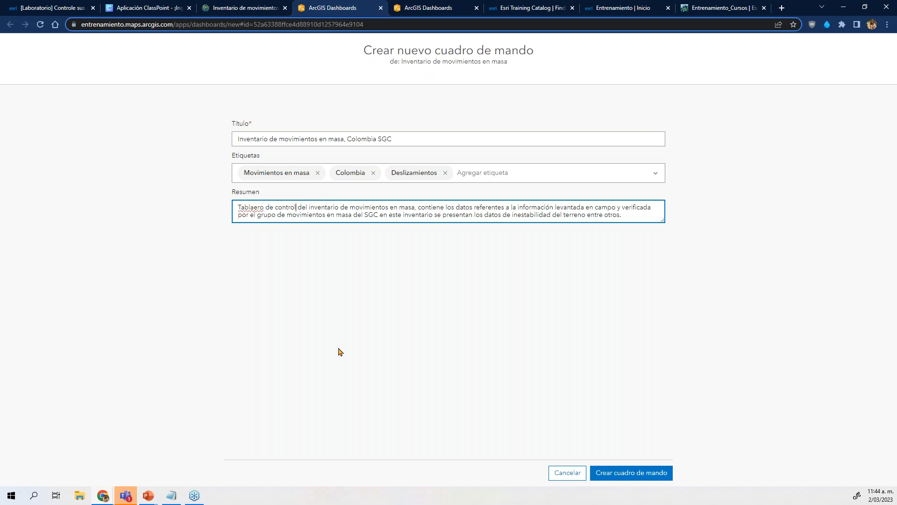
click(254, 208)
key(BackSpace)
click(258, 273)
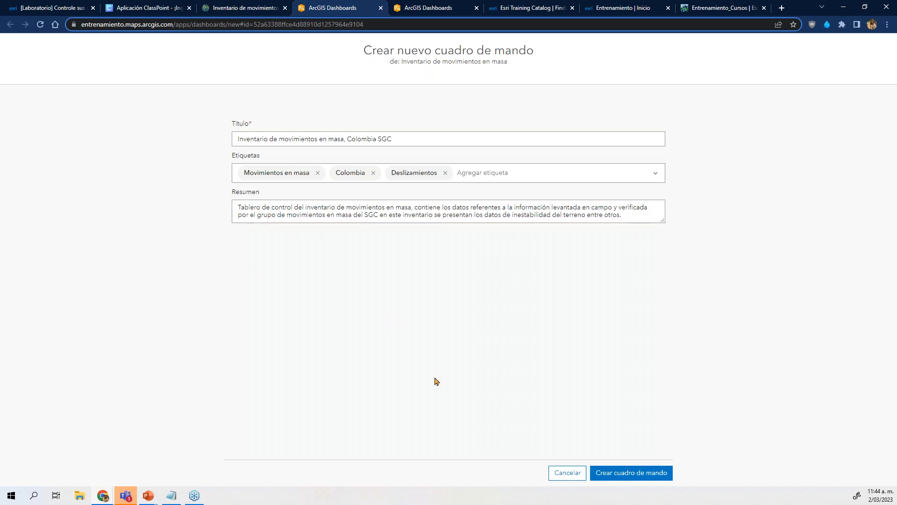
Create the dashboard with the entered title, tags and summary
click(644, 476)
click(631, 471)
click(632, 474)
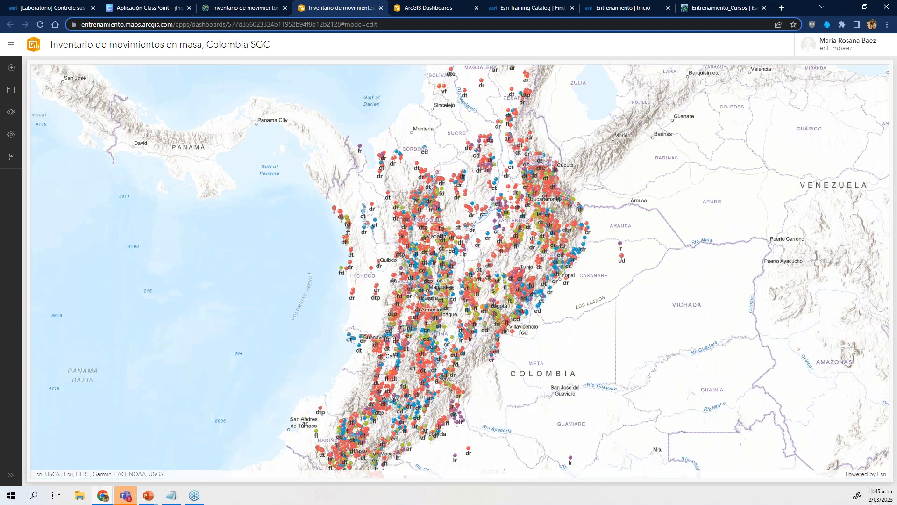
key(alt+Tab)
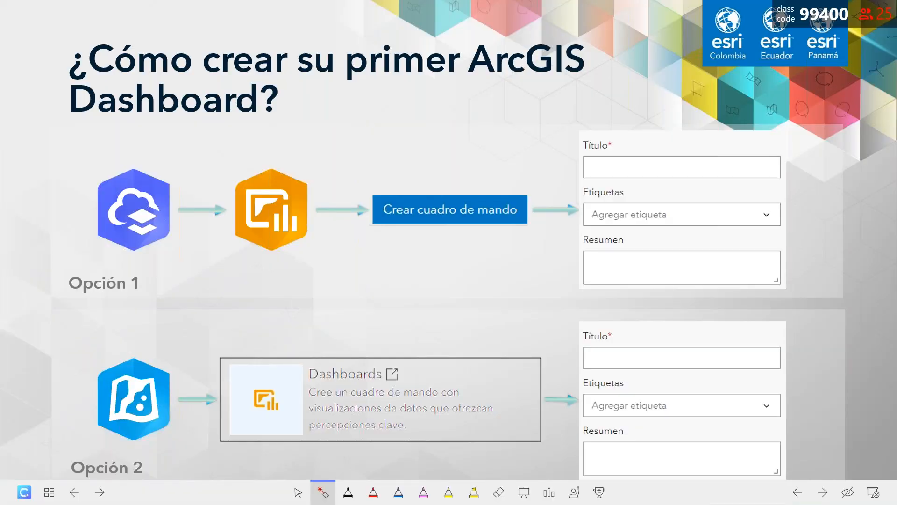
key(Right)
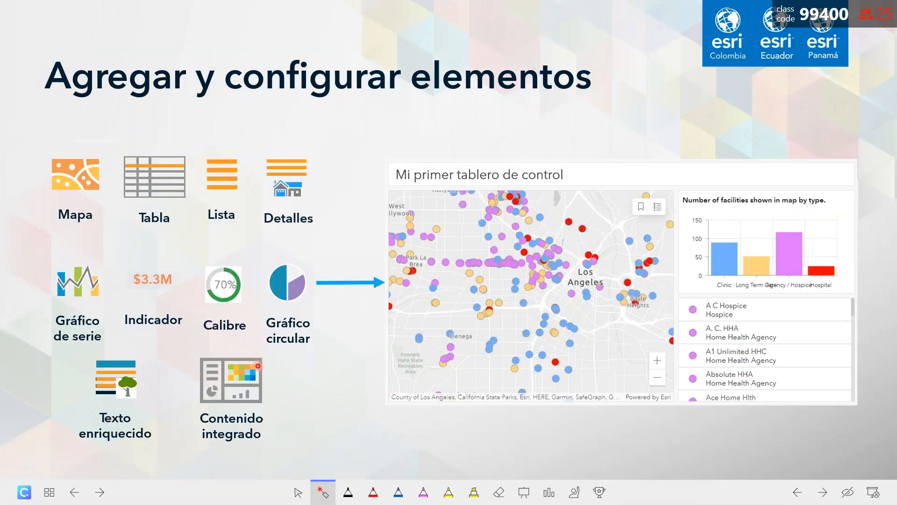
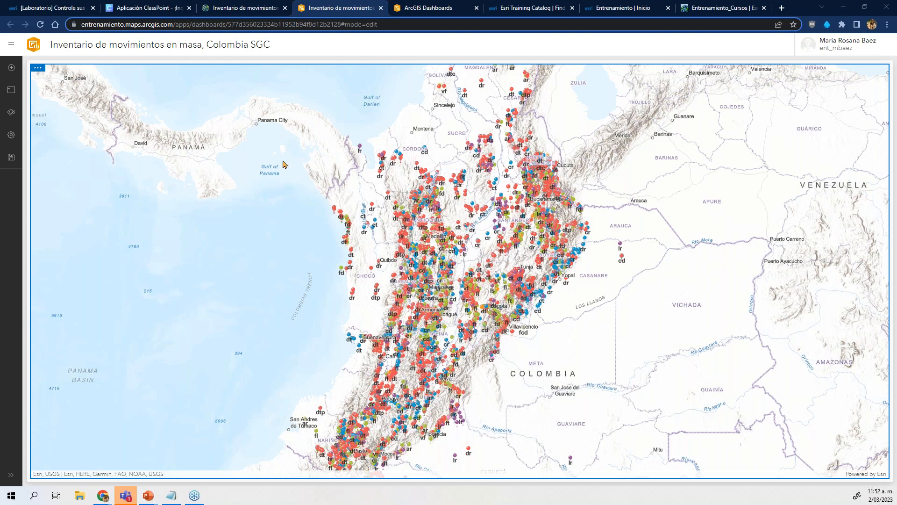
Enable default extent and bookmarks, legend, search and zoom in/out for the dashboard's map element and apply the settings
mouse_move(45, 75)
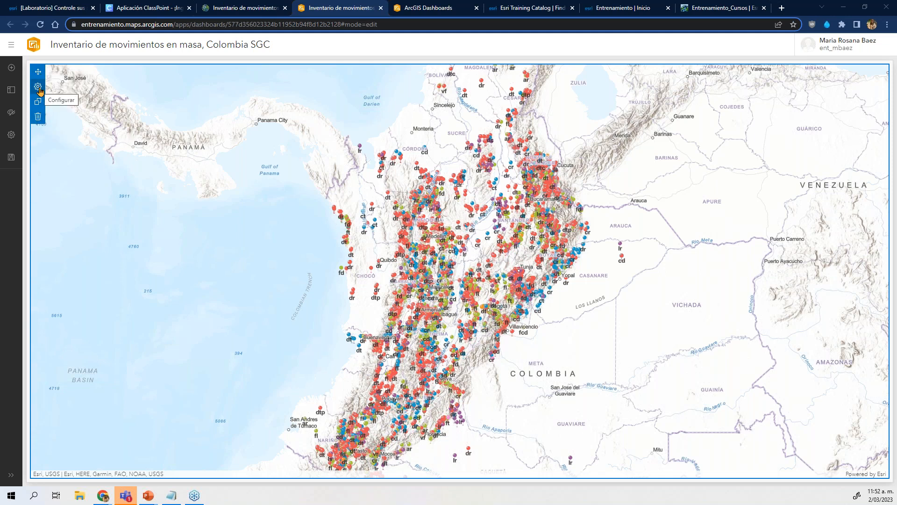
click(38, 87)
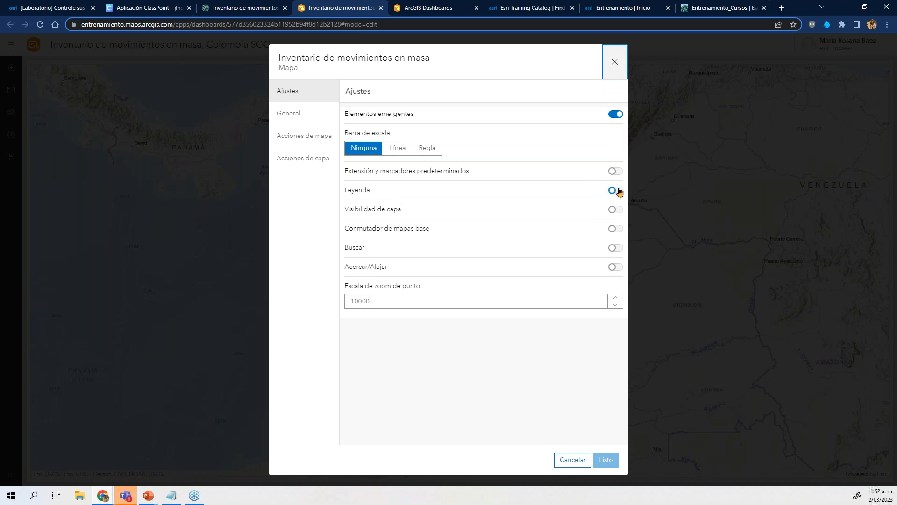
click(614, 174)
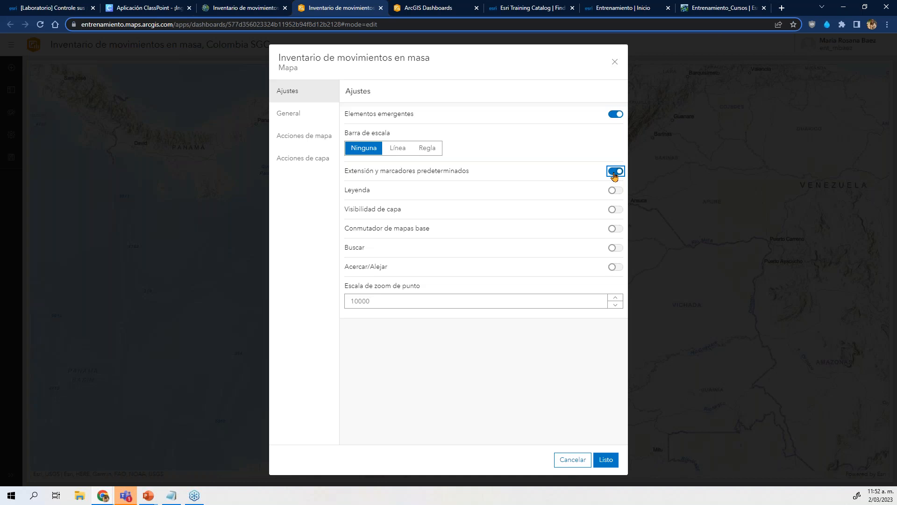
click(613, 191)
click(612, 251)
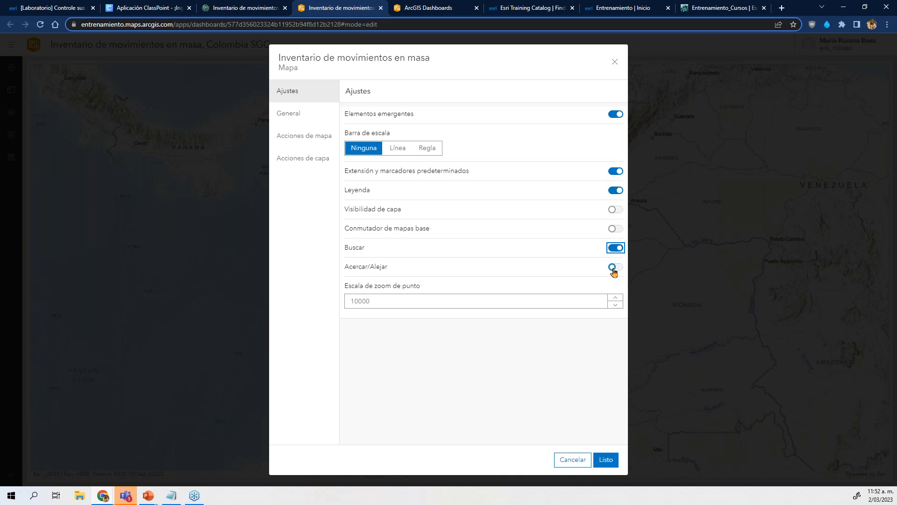
click(613, 268)
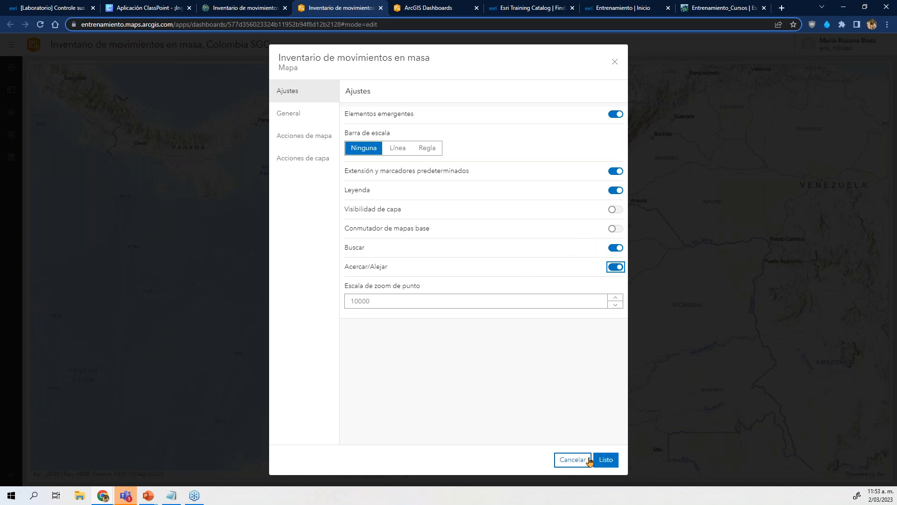
click(606, 460)
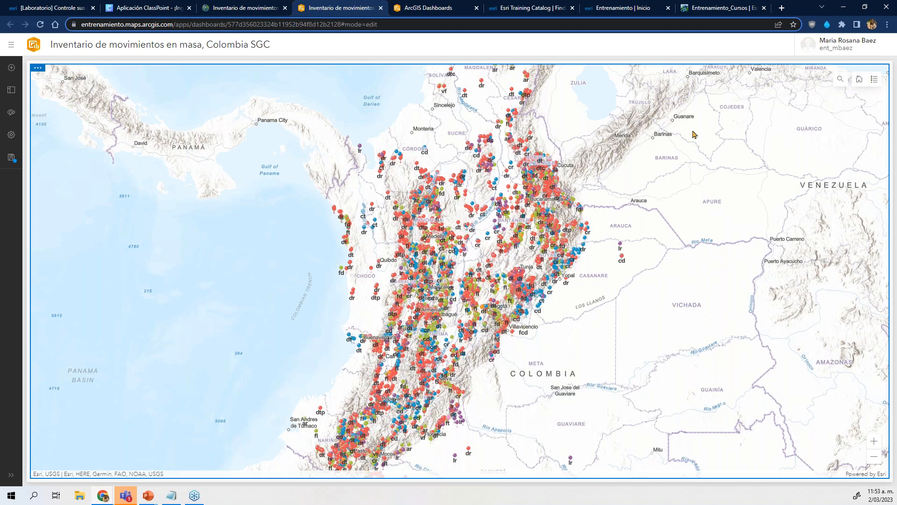
Test the map's new tools by returning to the default extent, displaying the legend and zooming in and out
scroll(449, 306, down, 4)
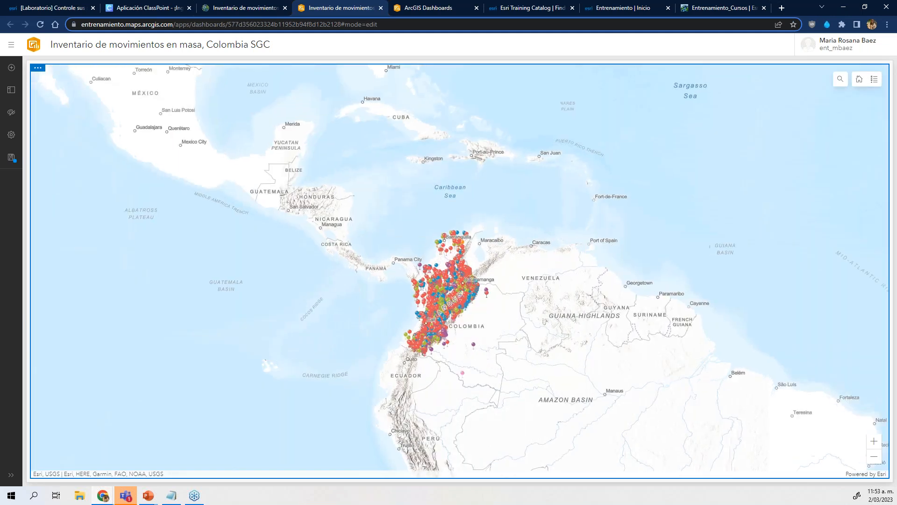
scroll(444, 302, up, 3)
scroll(444, 303, up, 2)
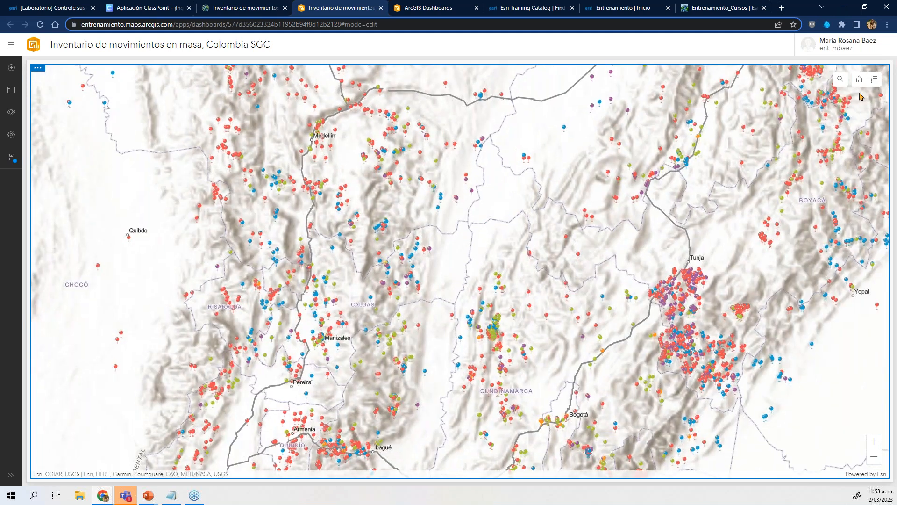
click(860, 82)
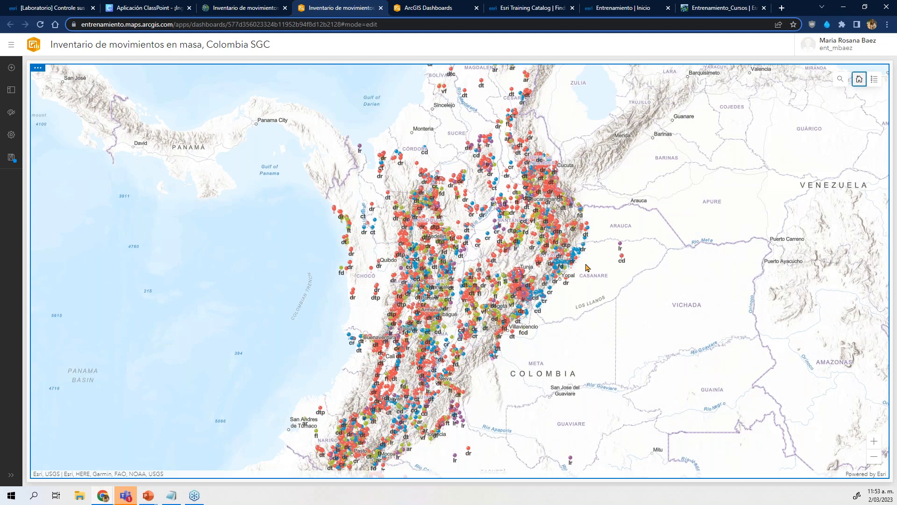
click(875, 84)
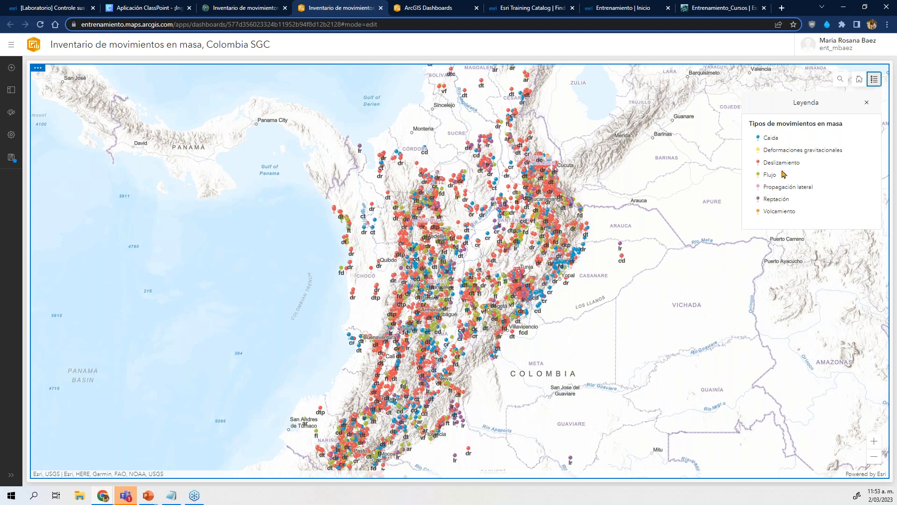
click(874, 446)
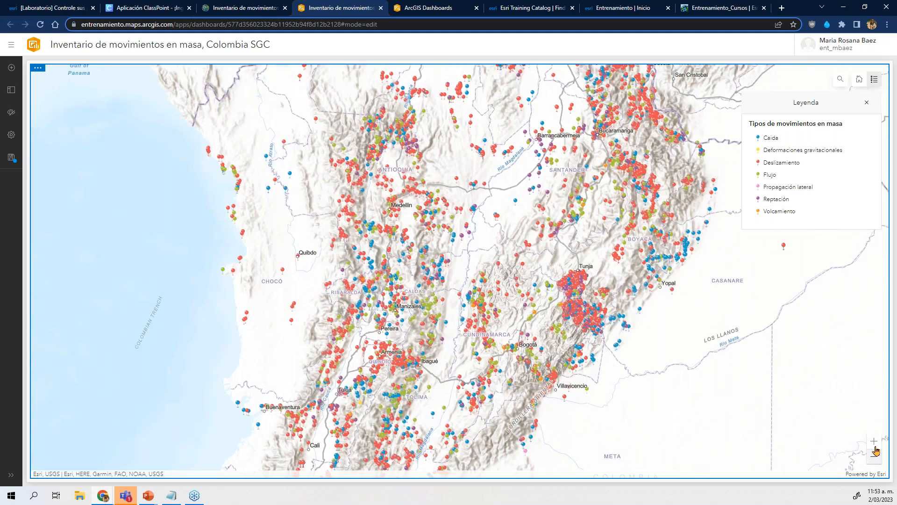
click(873, 459)
click(874, 444)
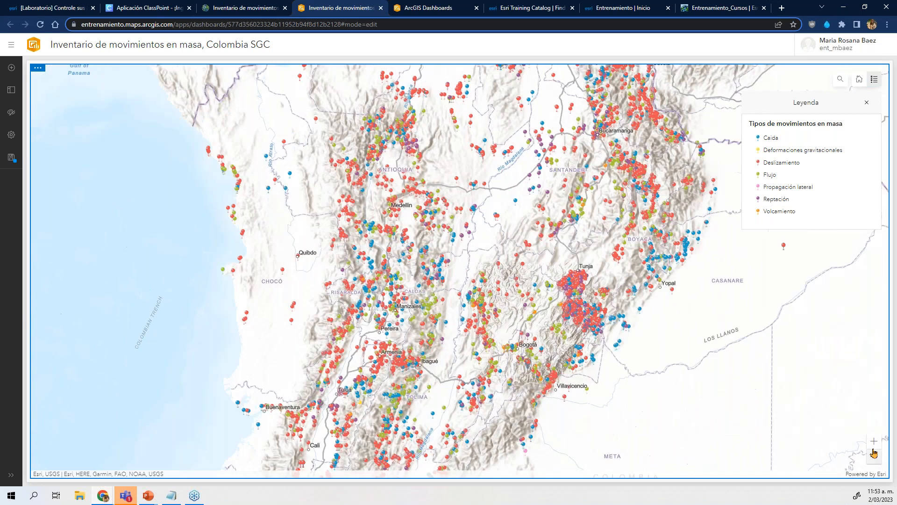
click(873, 458)
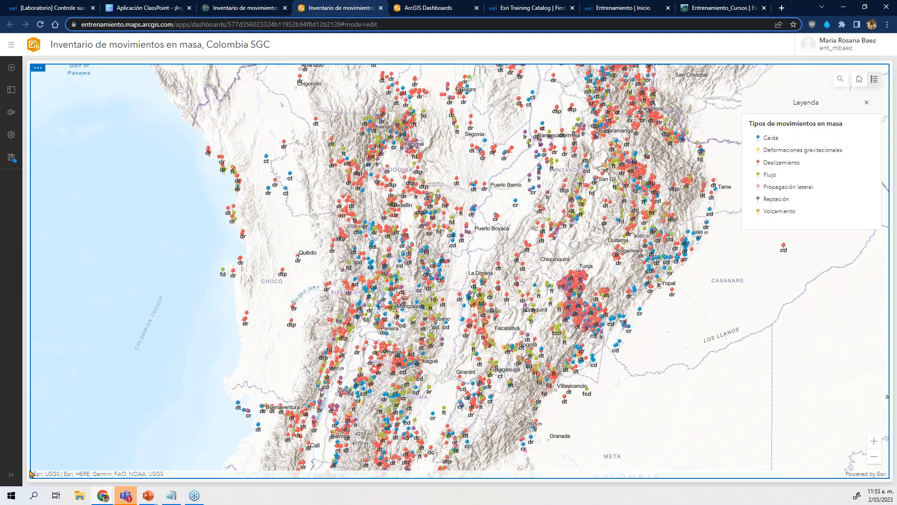
Add an indicator element on the left side of the map, using the layer "Tipos de movimientos en masa"
click(11, 475)
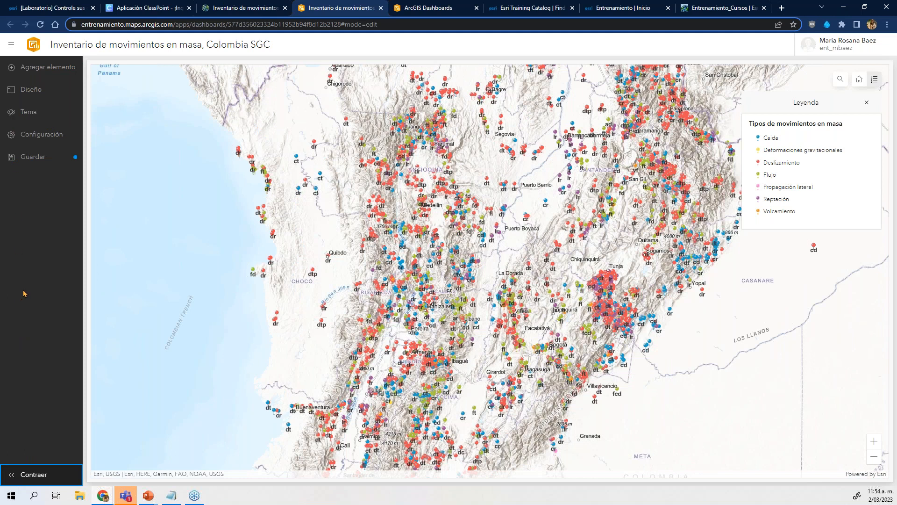
click(60, 70)
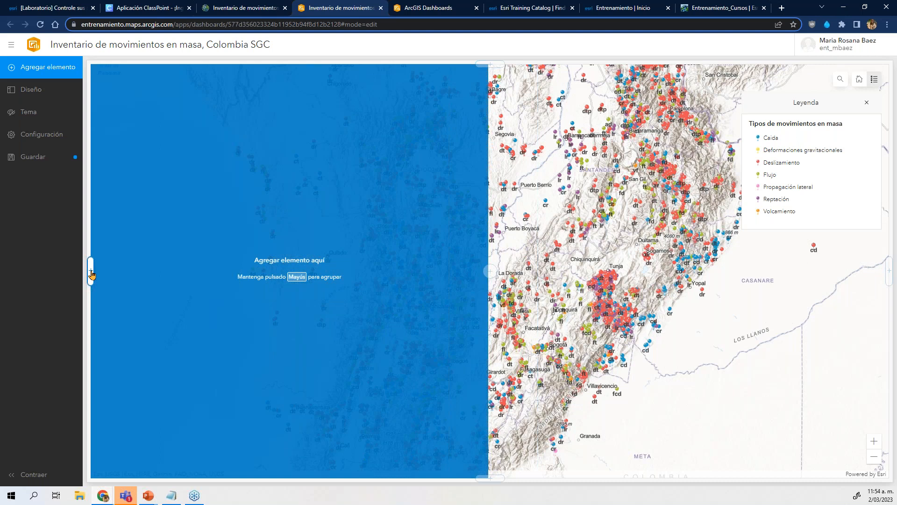
click(91, 273)
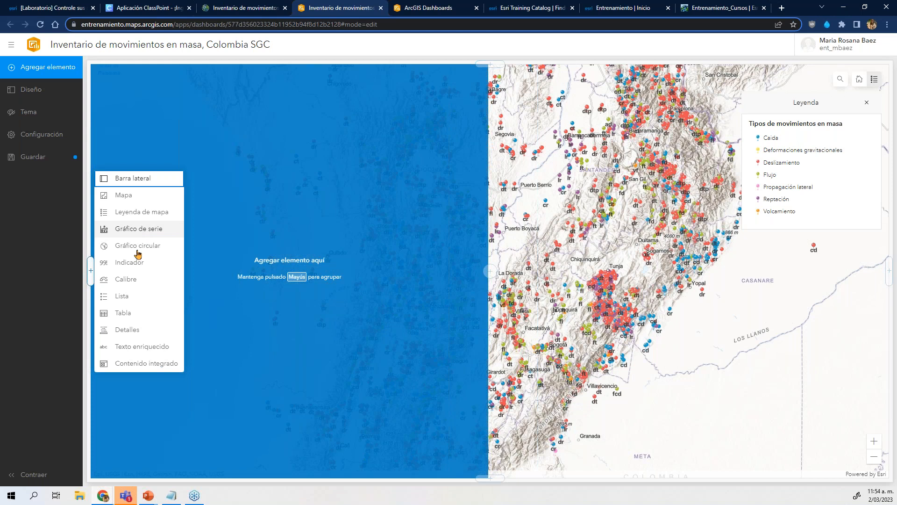
click(129, 264)
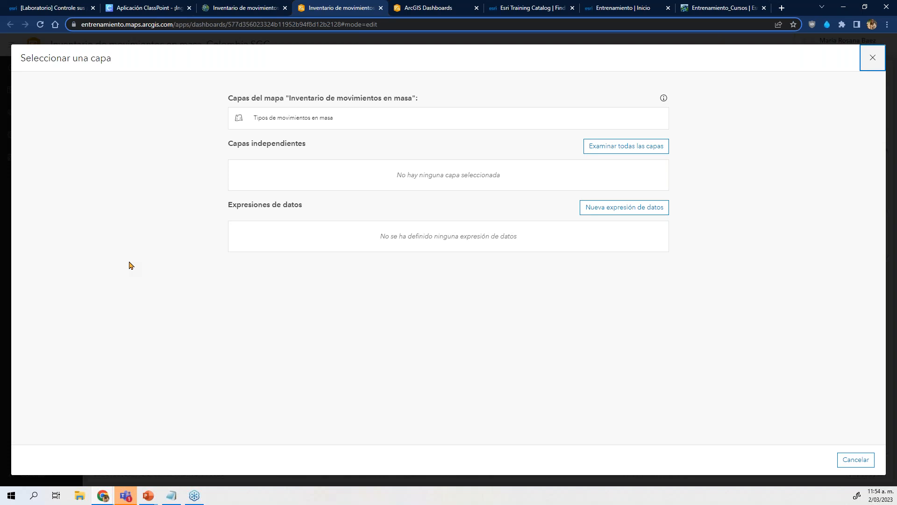
click(288, 120)
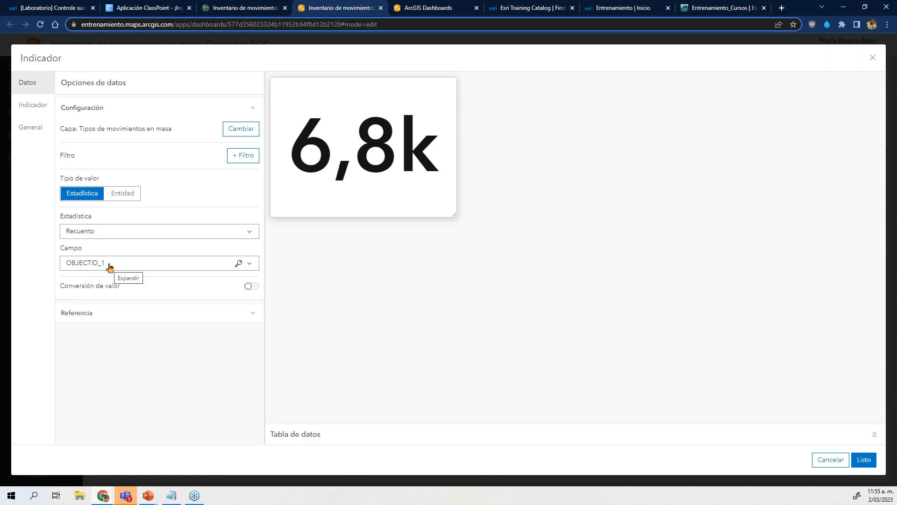
Set the indicator's upper text to "Recuento de movimientos en masa" and its lower text to "para Colombia"
click(32, 113)
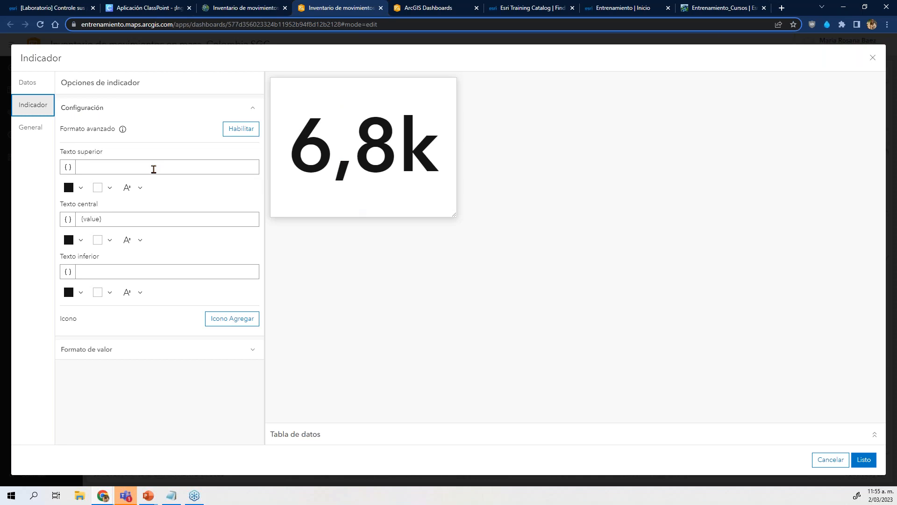
click(154, 168)
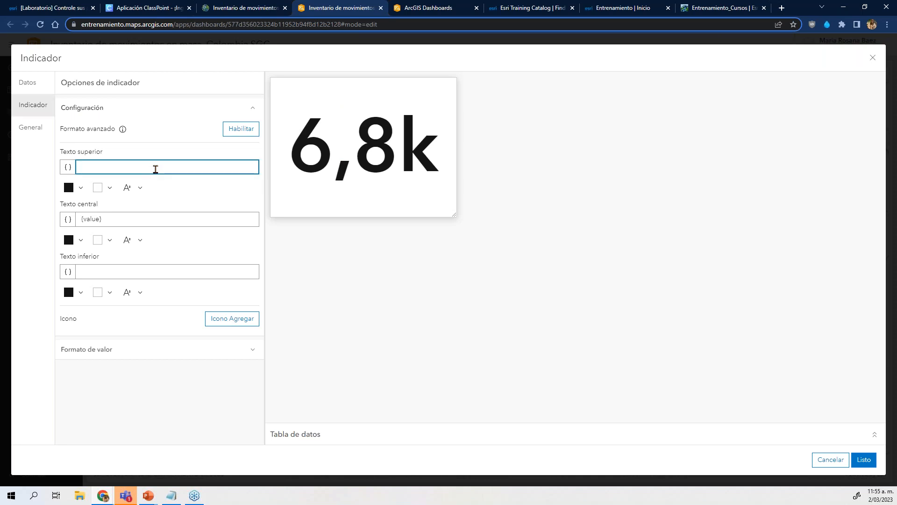
text(REcuert)
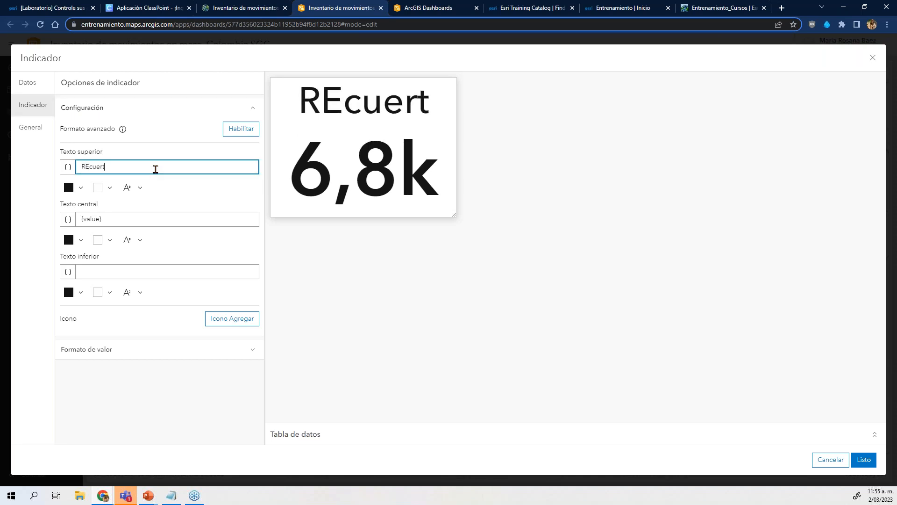
key(BackSpace)
key(BackSpace)
key(BackSpace)
key(BackSpace)
key(BackSpace)
key(BackSpace)
text(ec)
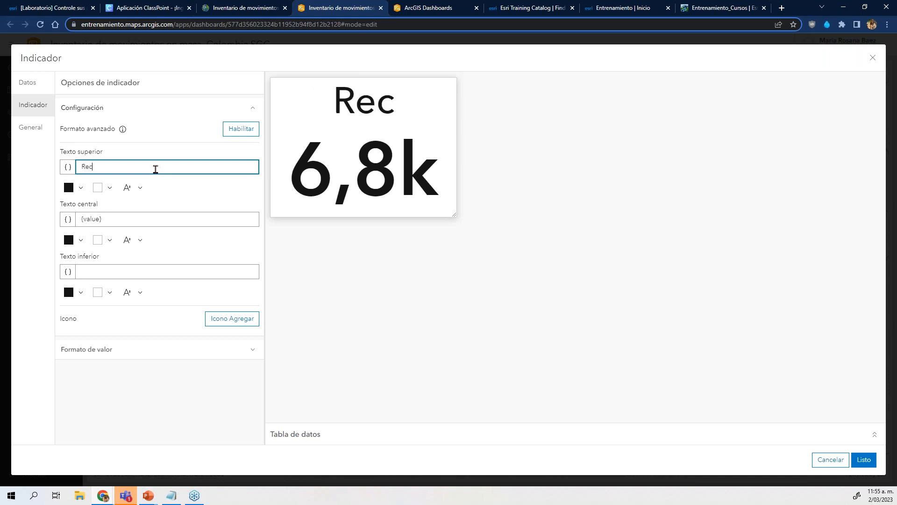
text(uento de mo)
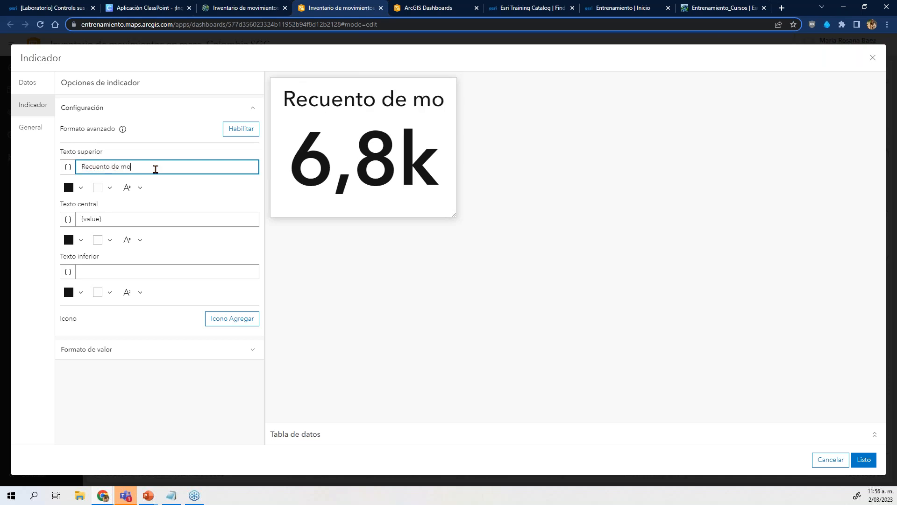
text(vimientos )
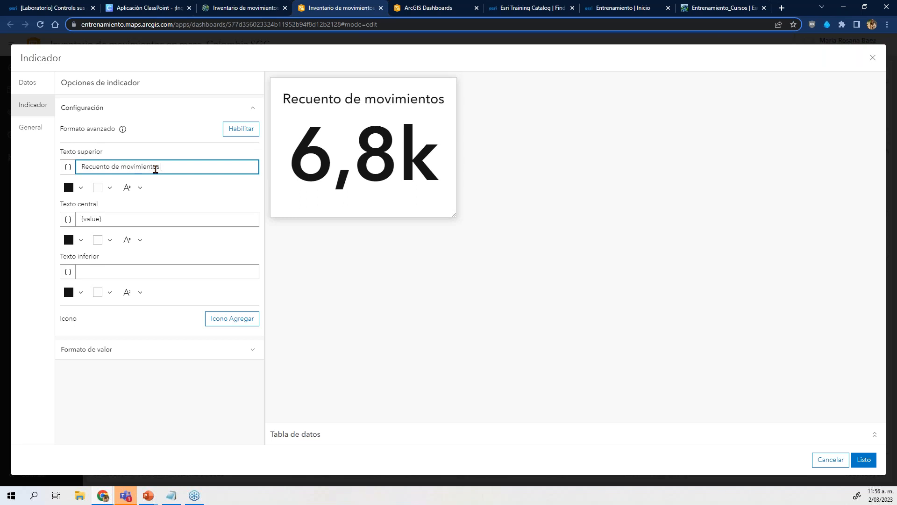
text(en masa)
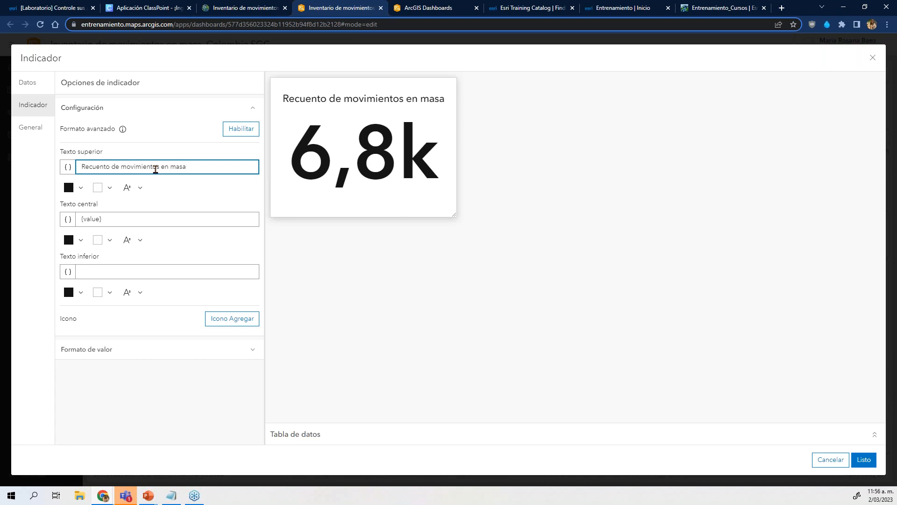
click(153, 267)
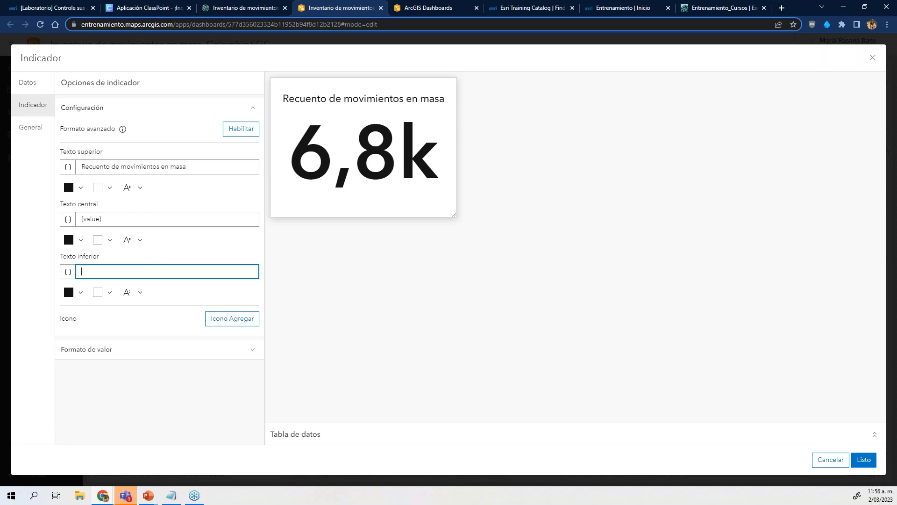
text(para Colombia)
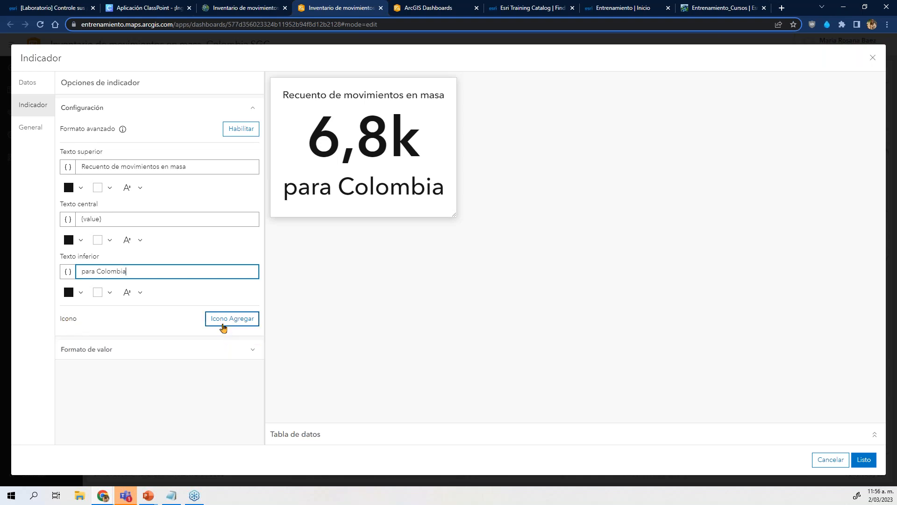
Add the landslide slope icon from the "Soluciones" set to the indicator and finish its configuration
click(221, 326)
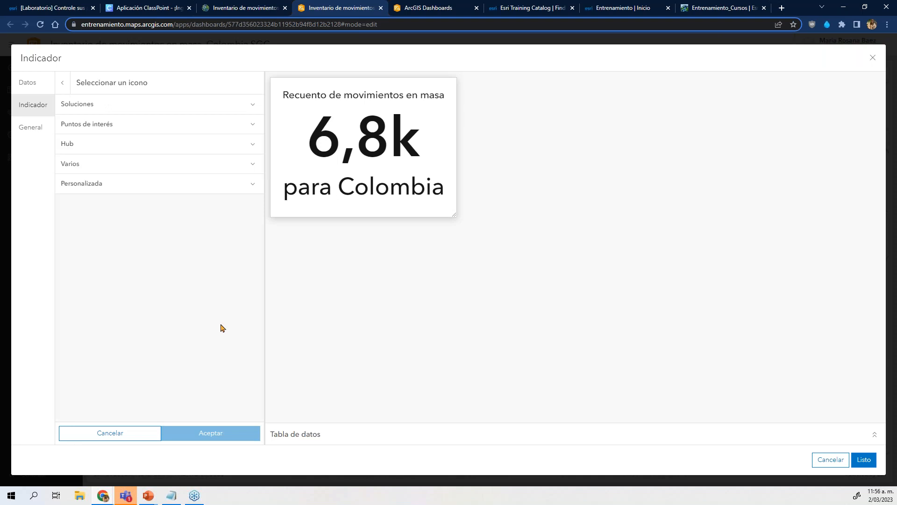
click(97, 110)
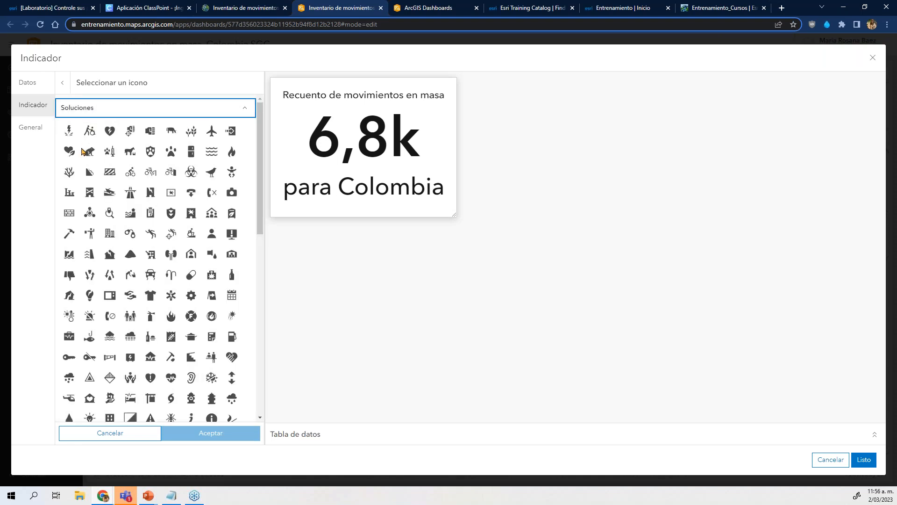
click(89, 173)
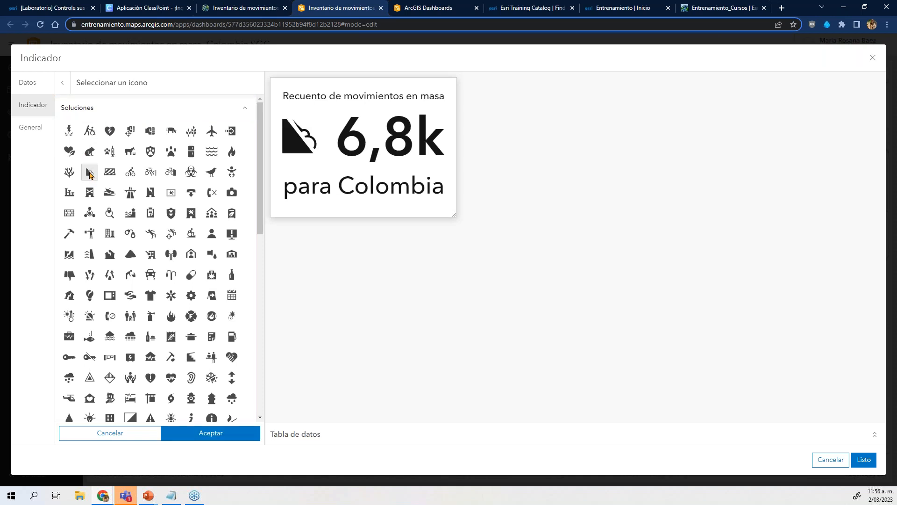
click(201, 435)
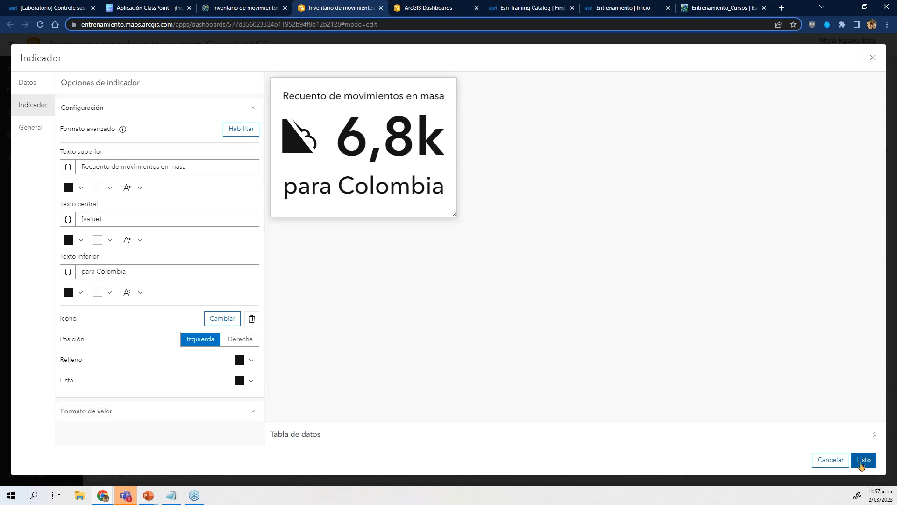
click(862, 460)
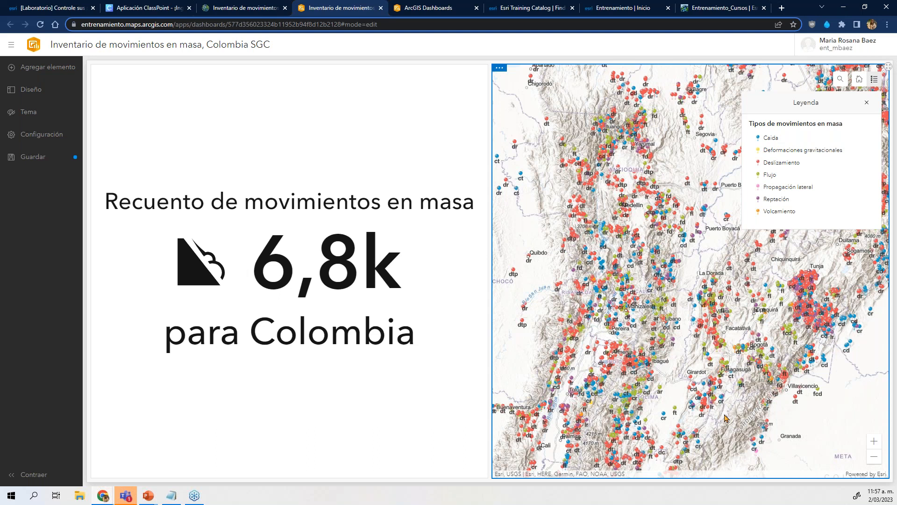
Add a series chart along the dashboard's left edge, beside the indicator, using the layer "Tipos de movimientos en masa"
click(182, 297)
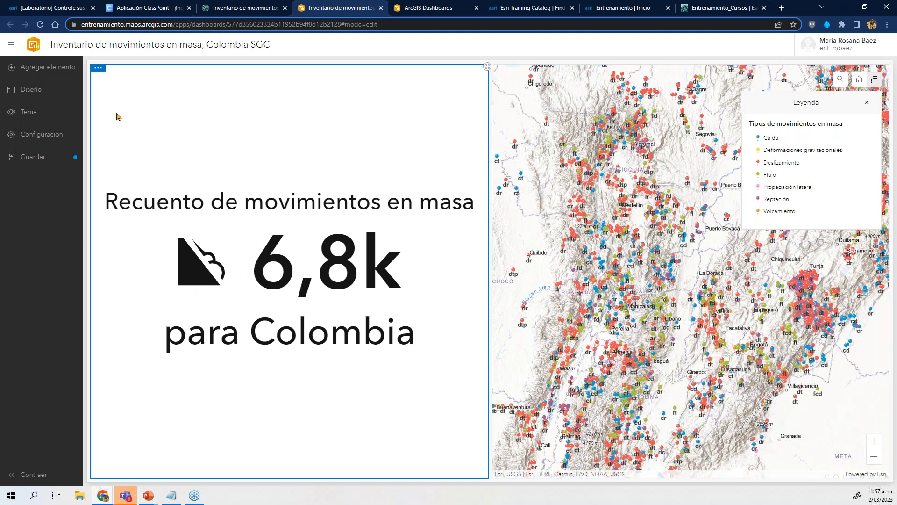
click(42, 68)
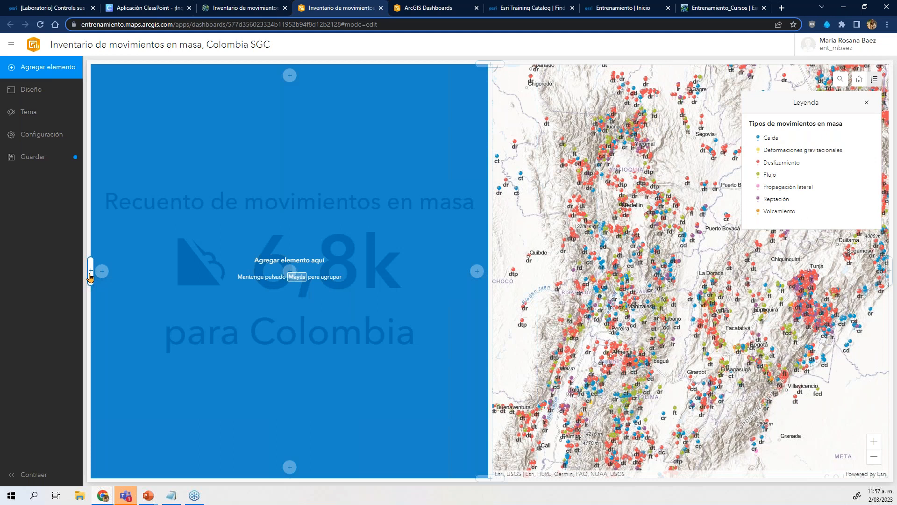
click(90, 275)
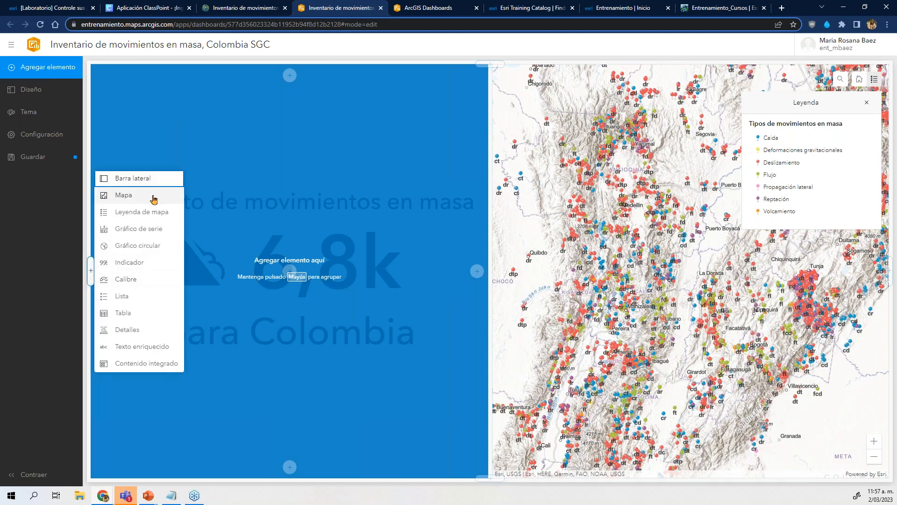
click(140, 228)
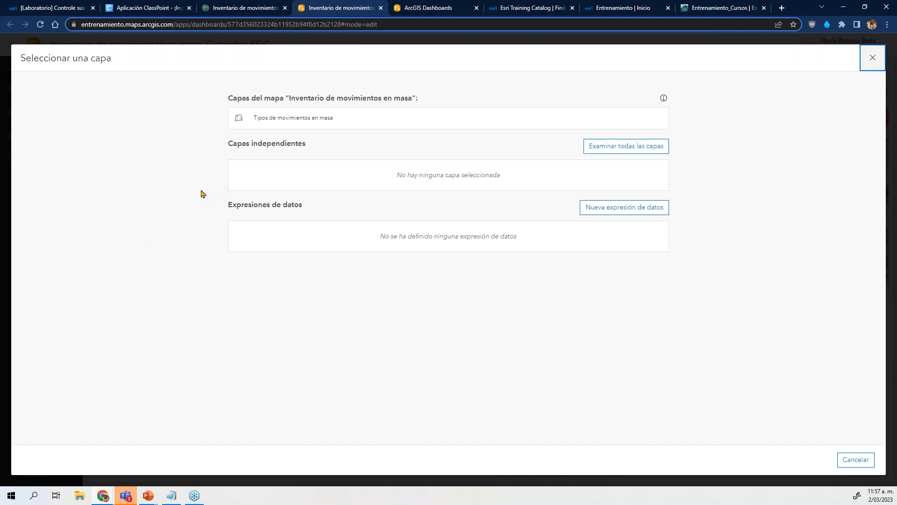
click(314, 122)
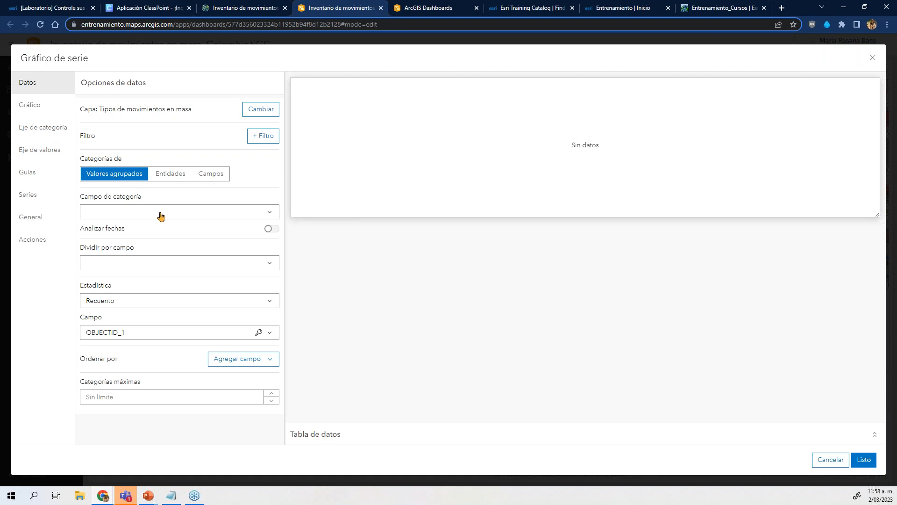
Group the chart by the category field Tipo_Movimiento and sort it by Estadística in descending order
click(269, 213)
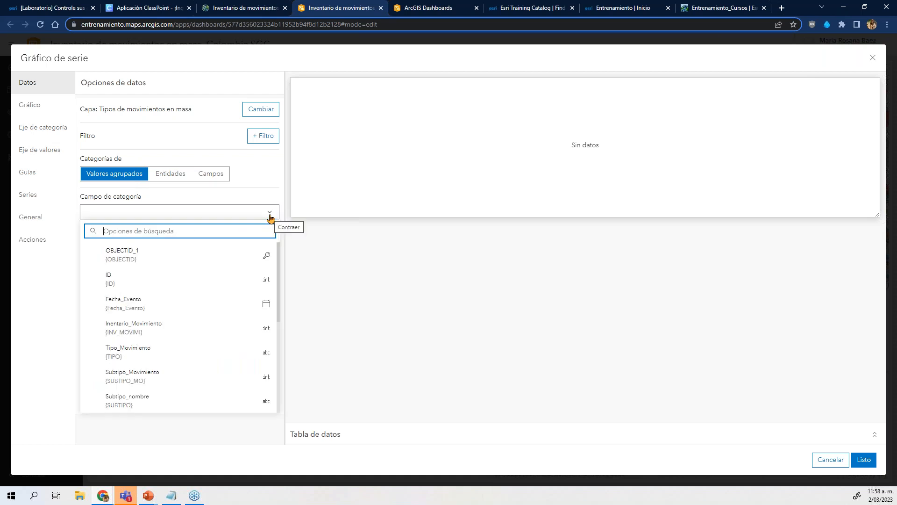
click(145, 356)
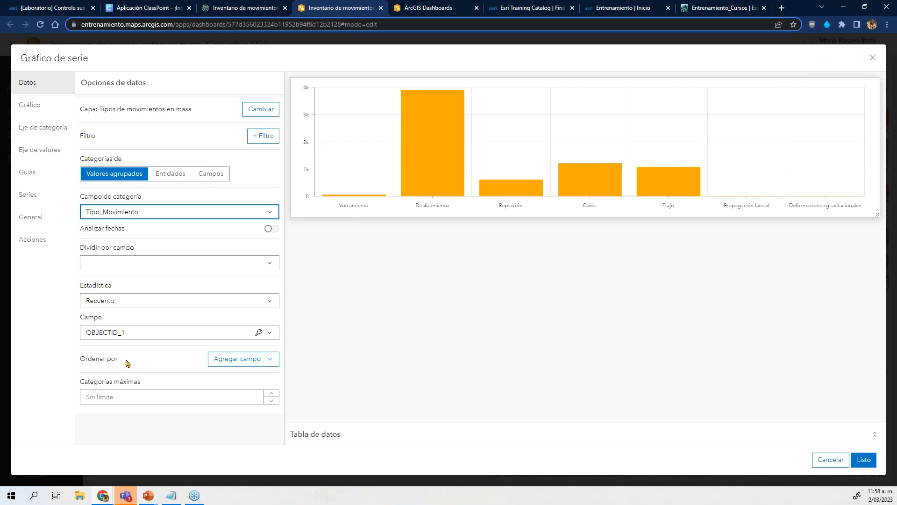
click(220, 364)
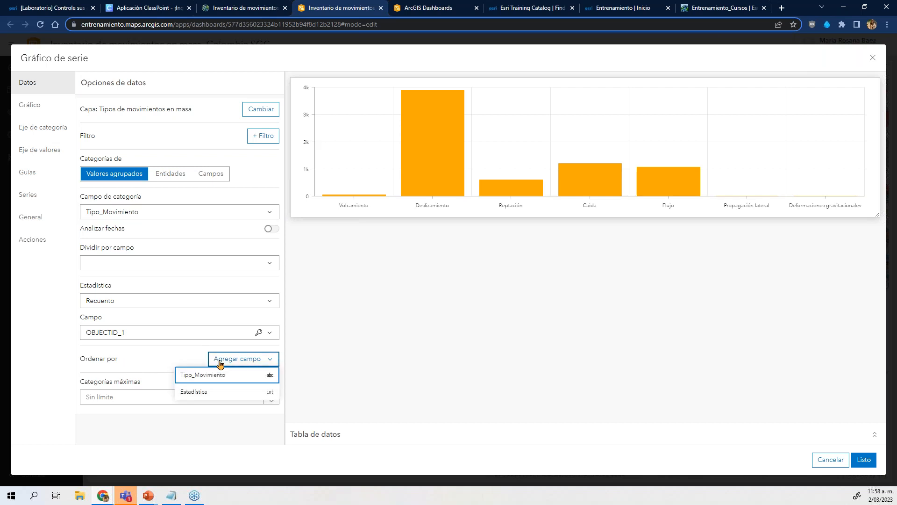
click(200, 393)
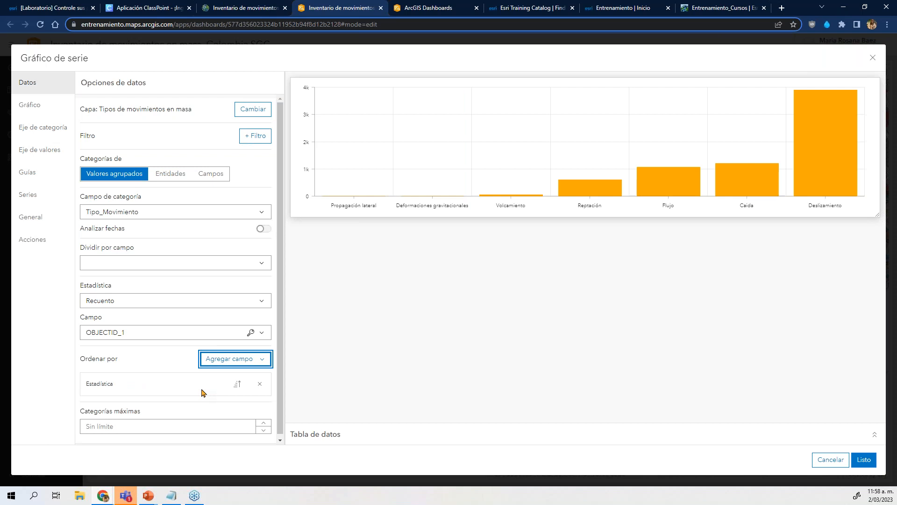
click(235, 385)
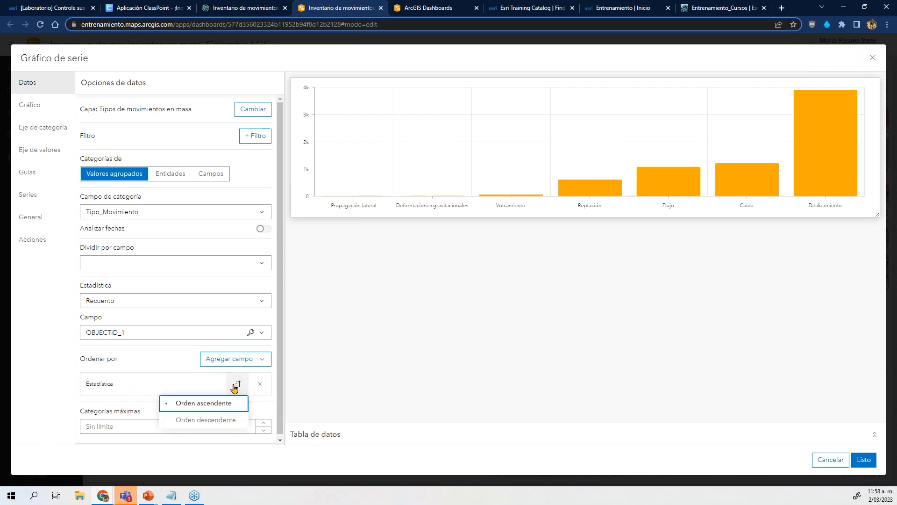
click(206, 420)
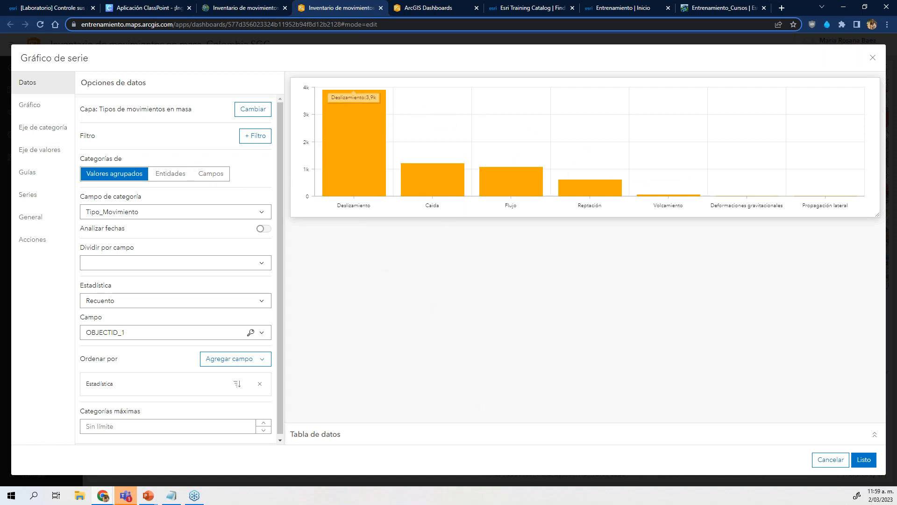
Try the date parsing option on the chart's category field and switch it back off
click(39, 110)
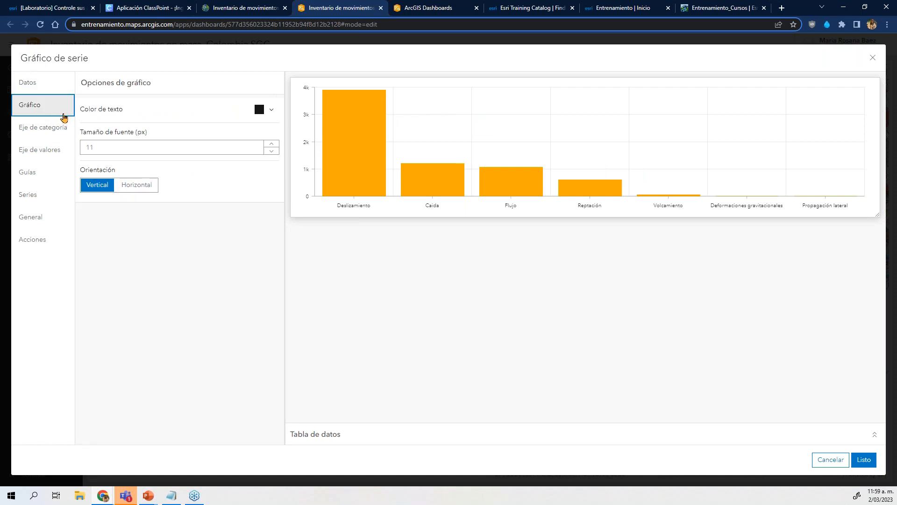
click(55, 87)
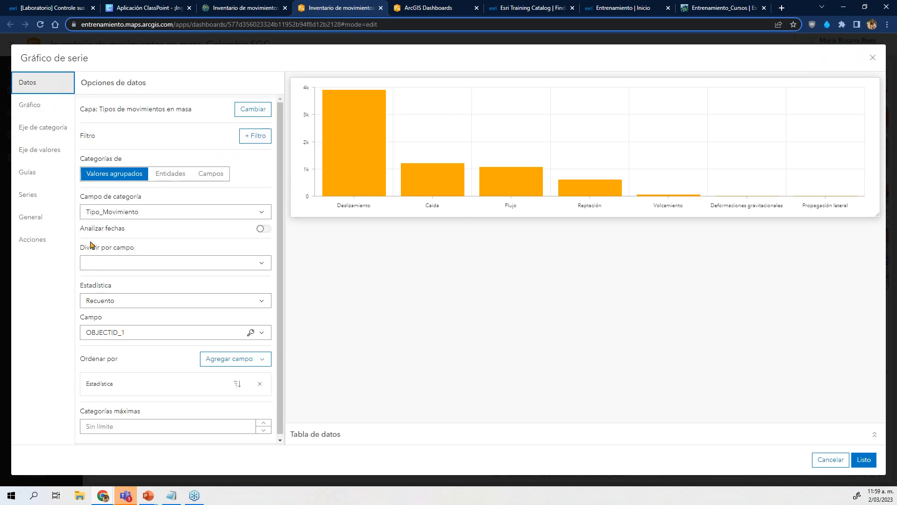
click(263, 230)
click(271, 229)
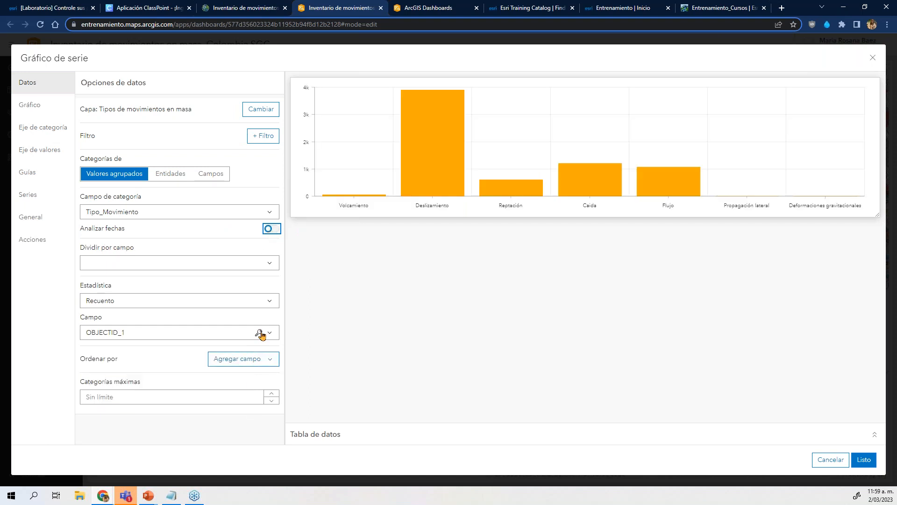
Add the Estadística sort field to the chart again and set it to descending order
click(243, 358)
click(210, 391)
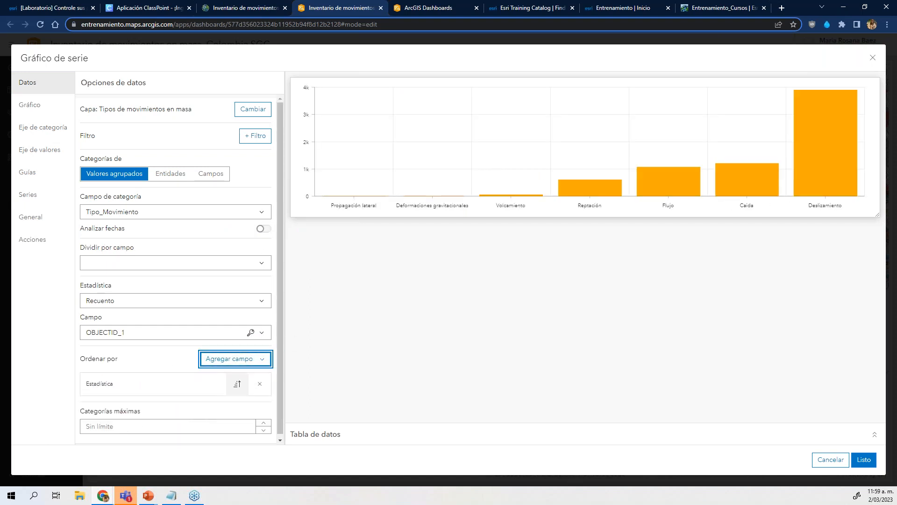
click(238, 384)
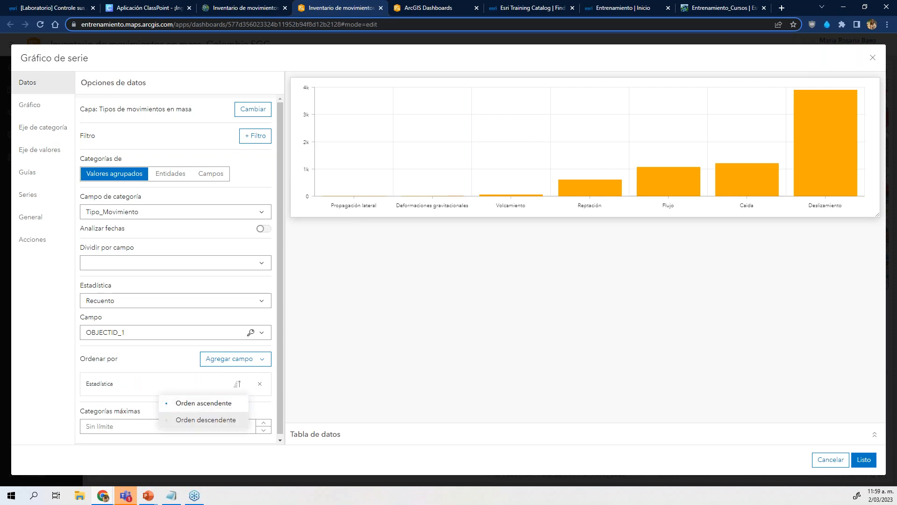
click(169, 420)
Set the chart's orientation to Horizontal and its font size to 13 px
click(29, 108)
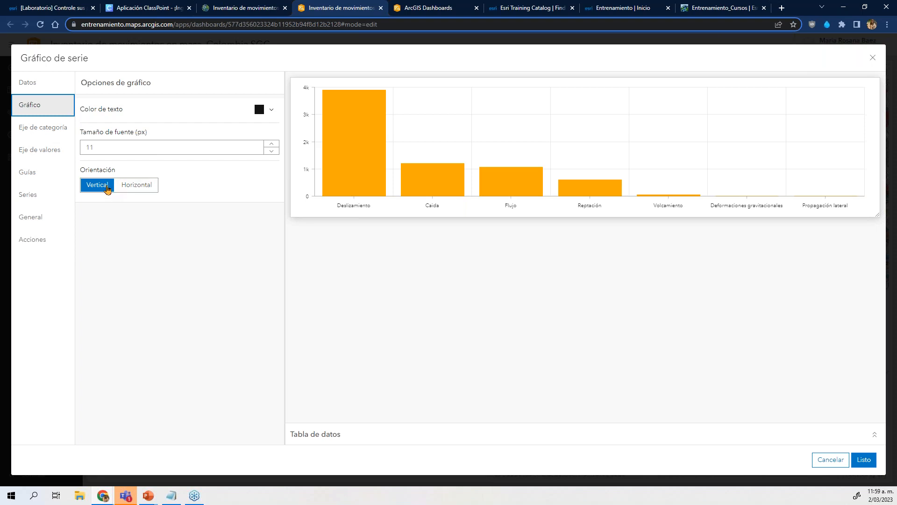
click(145, 191)
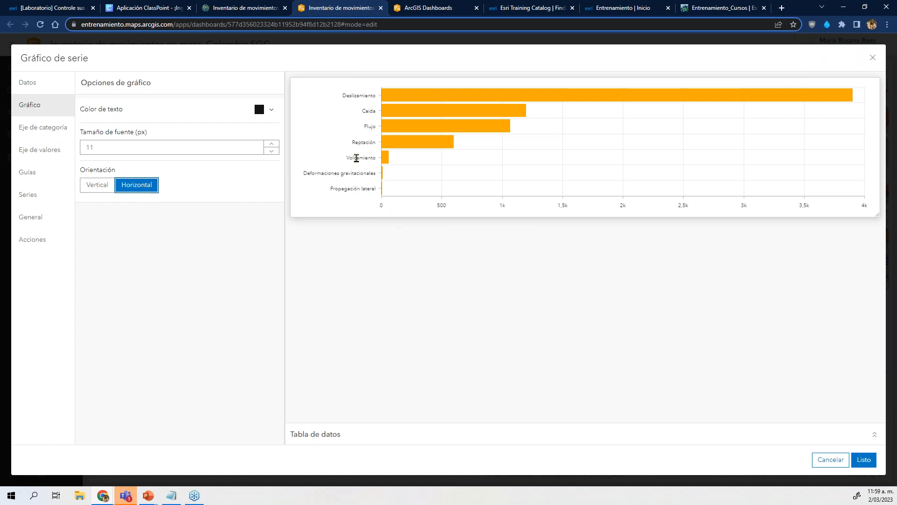
click(87, 147)
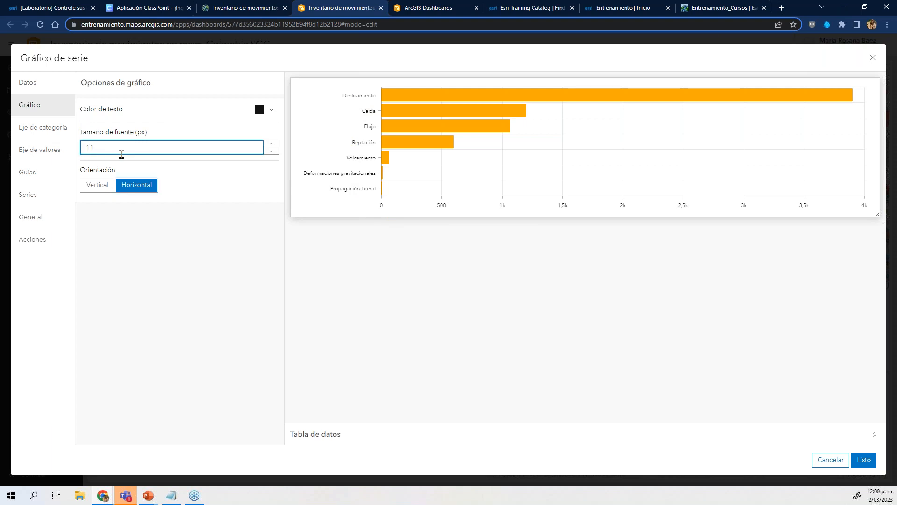
click(273, 145)
click(273, 144)
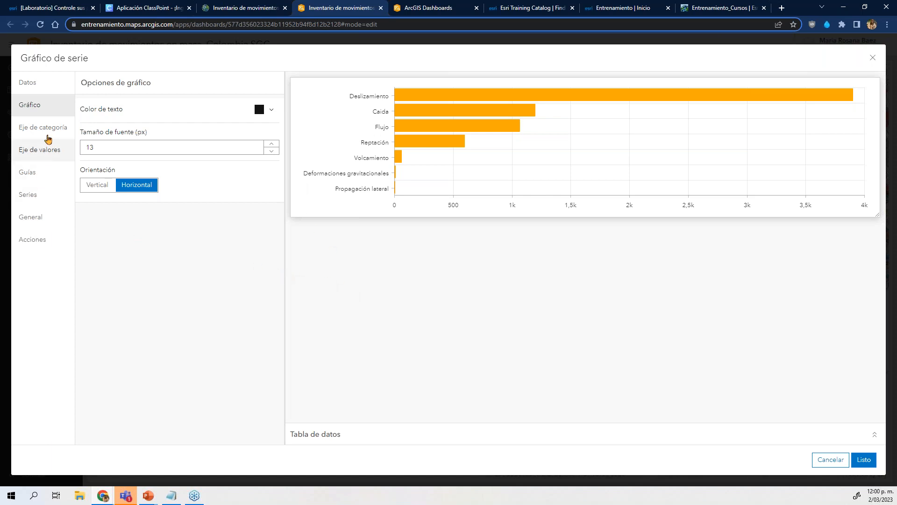
Title the category axis "Tipos de movimientos en masa", trying the Abajo title orientation but keeping Subir
click(49, 135)
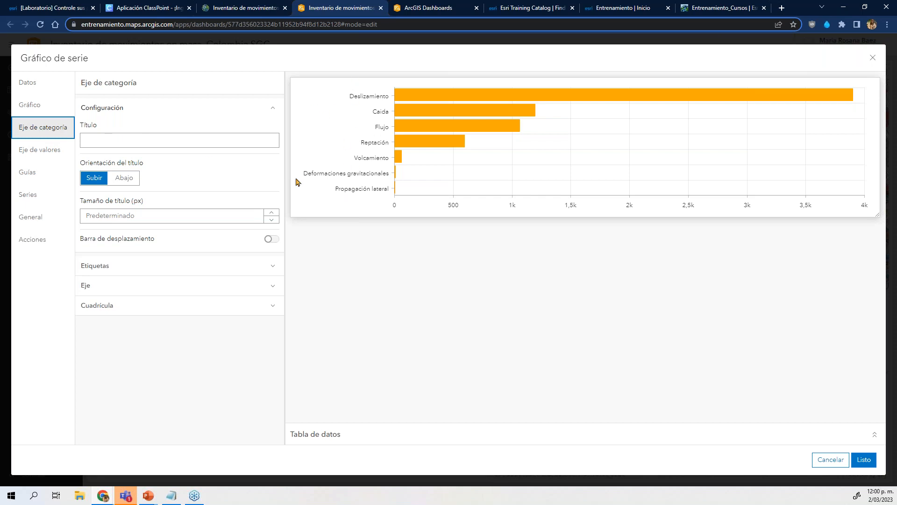
click(136, 145)
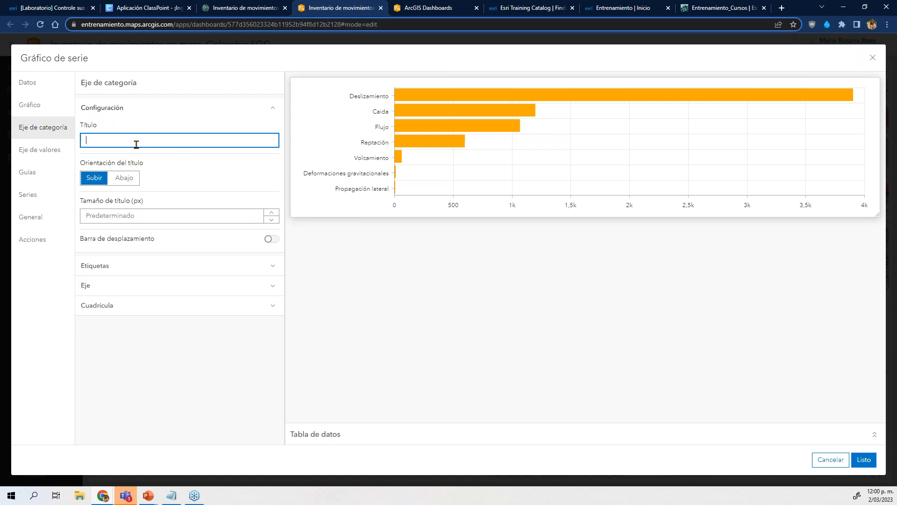
text(Tip)
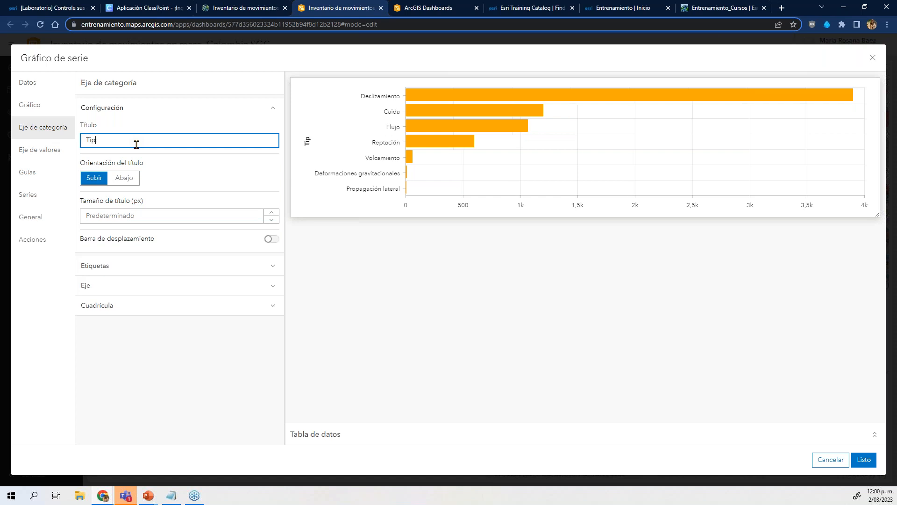
text(os de movimientos en masa)
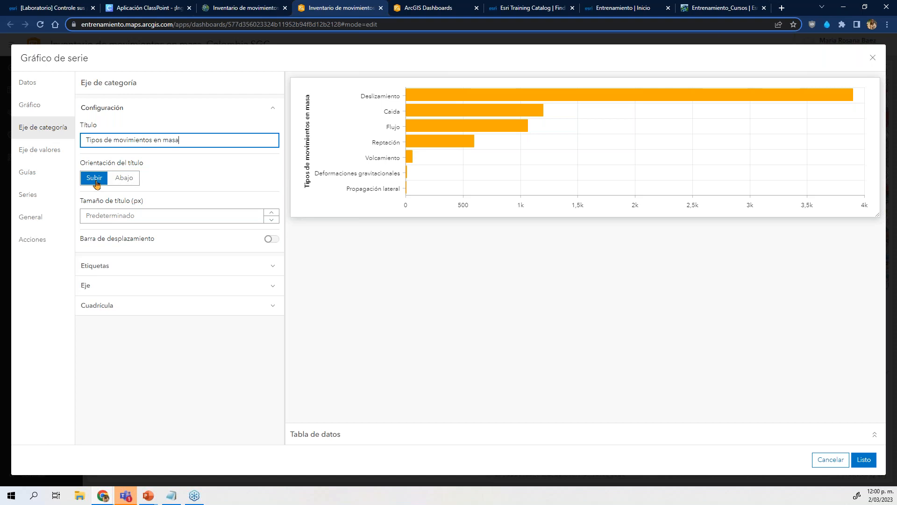
click(128, 181)
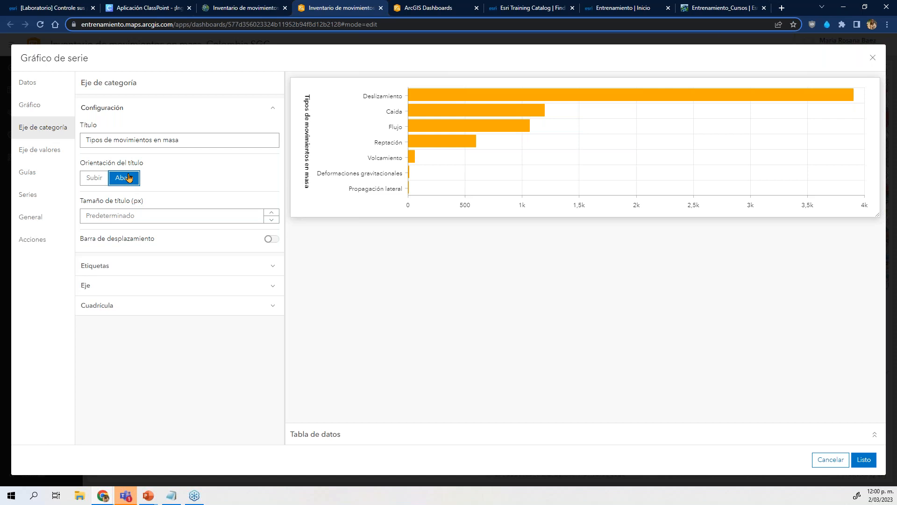
click(99, 178)
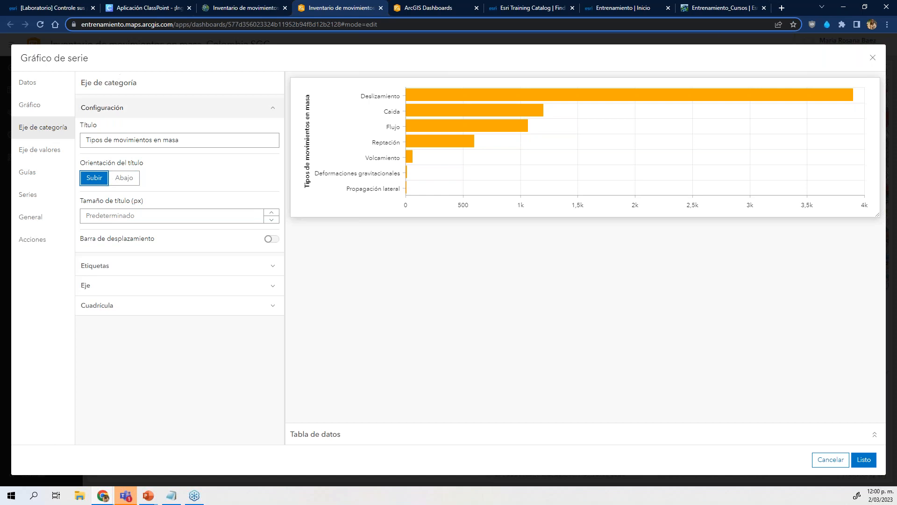
Try hiding the category axis labels and turn their visibility back on
click(101, 268)
scroll(195, 300, down, 1)
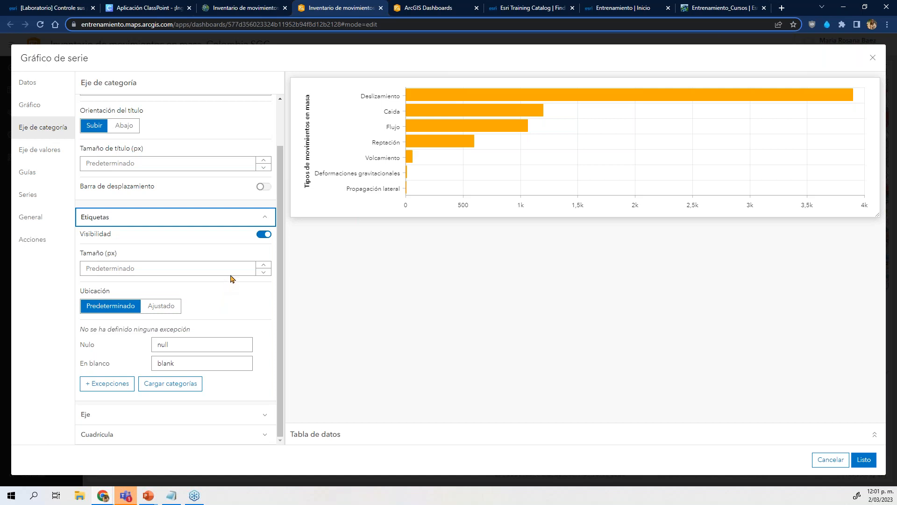
click(264, 234)
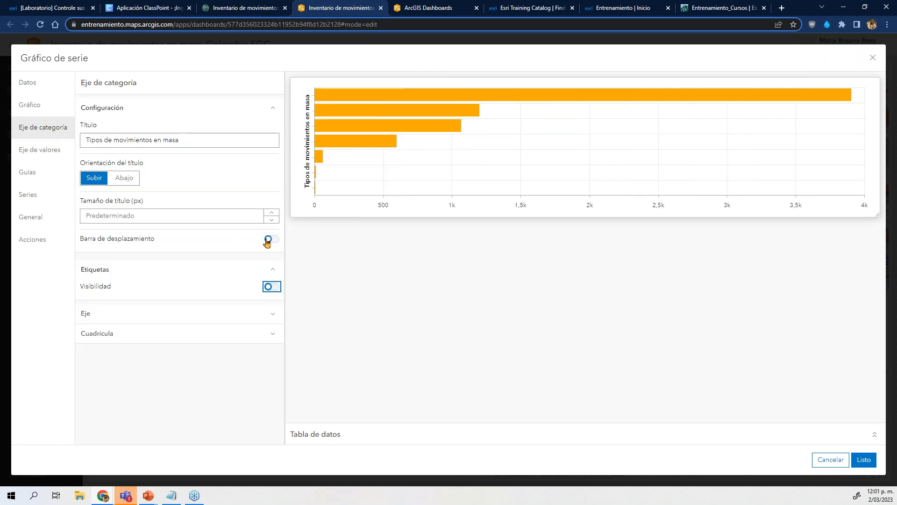
click(272, 287)
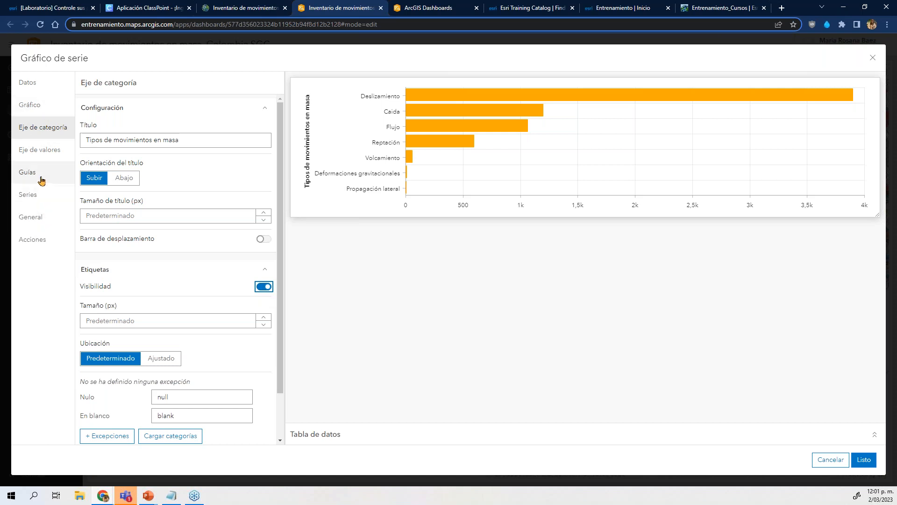
Preview the series as Línea and Línea suavizada, and return its type to Columna
click(39, 201)
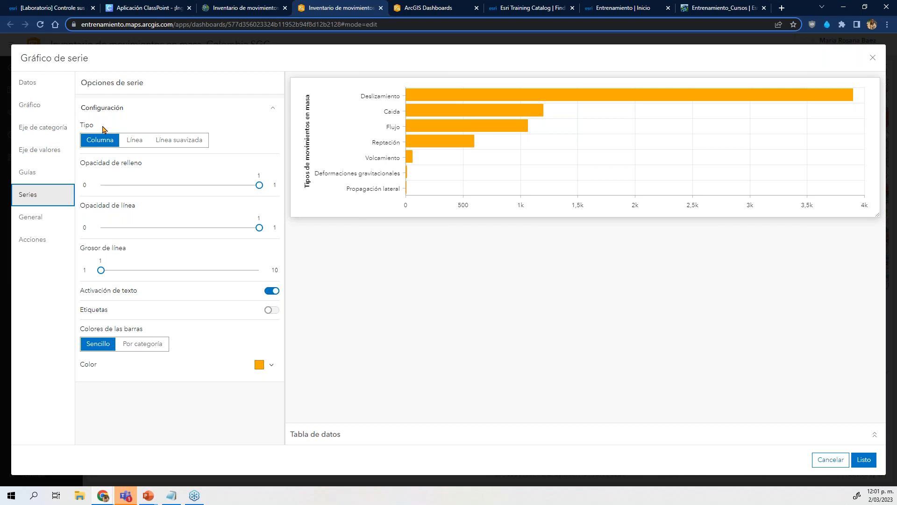
click(136, 141)
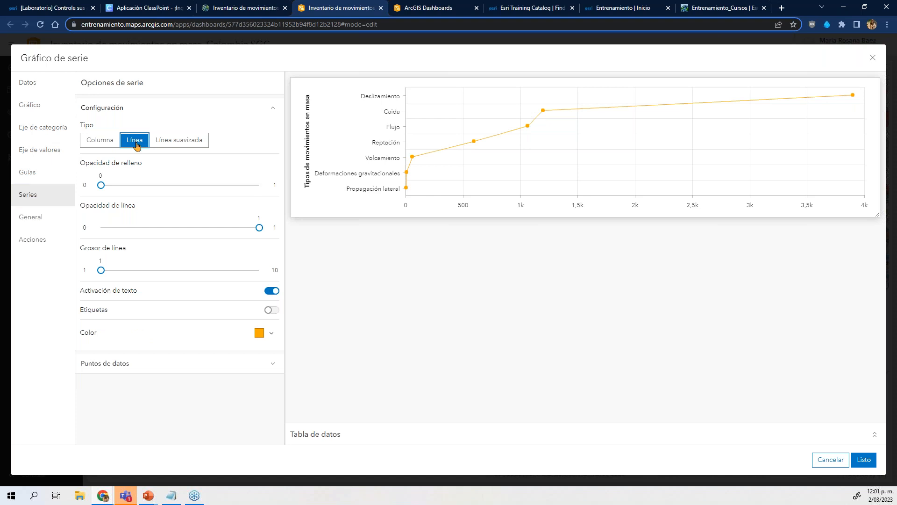
click(171, 145)
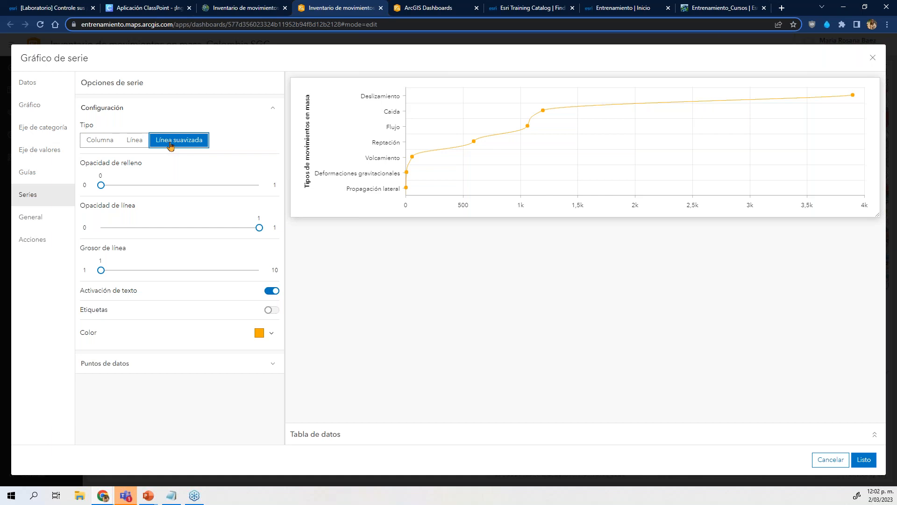
click(100, 148)
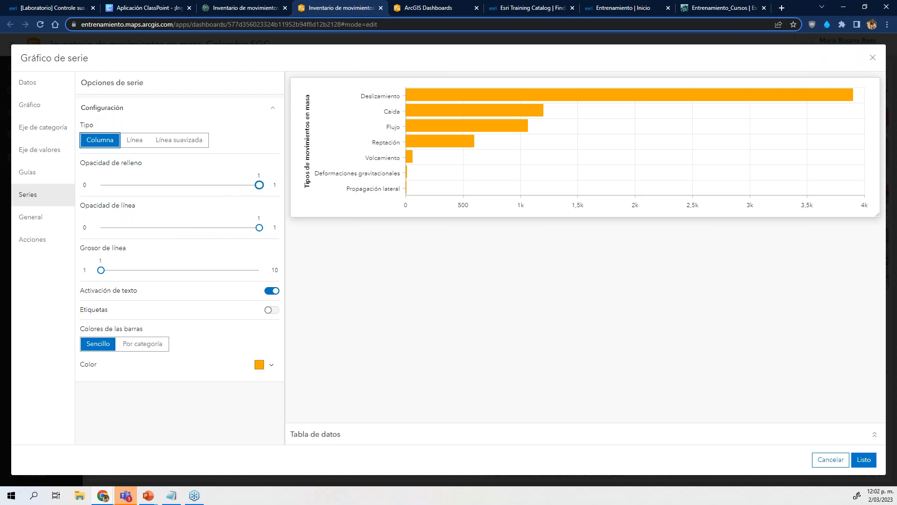
Set the fill opacity of the series bars to 0.7 and check a bar's hover text in the preview
drag(259, 184, 211, 184)
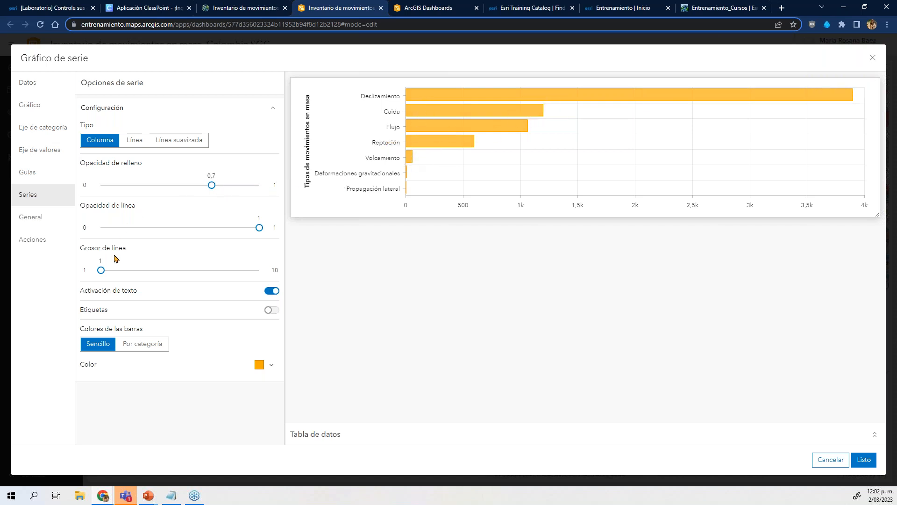
mouse_move(416, 142)
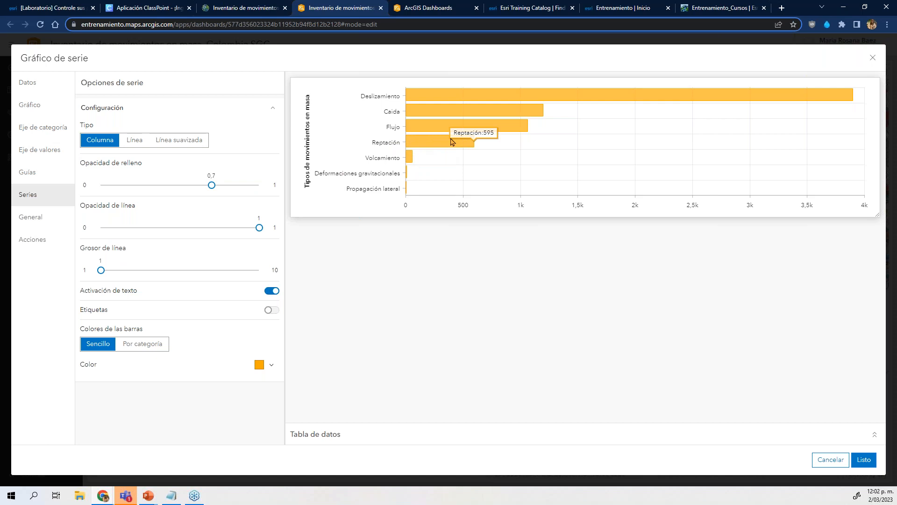
Set the line thickness of the series bars to 2 and color the bars by category (Por categoría)
mouse_move(102, 270)
mouse_down()
mouse_move(126, 270)
mouse_move(119, 270)
mouse_up()
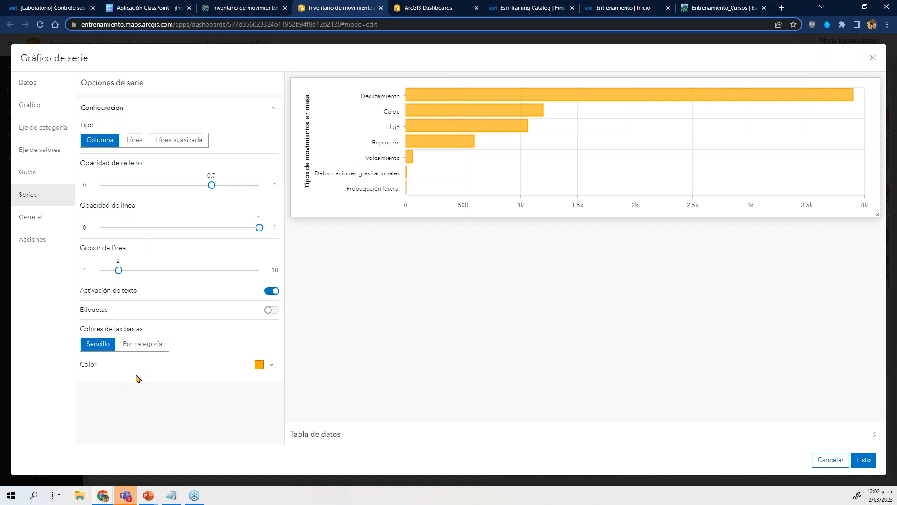
click(158, 350)
scroll(243, 345, down, 3)
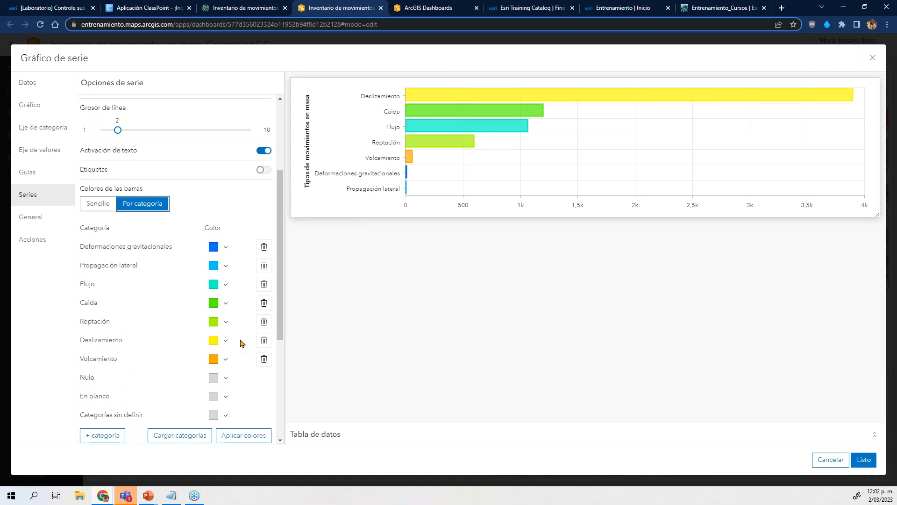
Recolor the Deslizamiento category to orange-red #eb3a1a and finish the series chart configuration
click(213, 345)
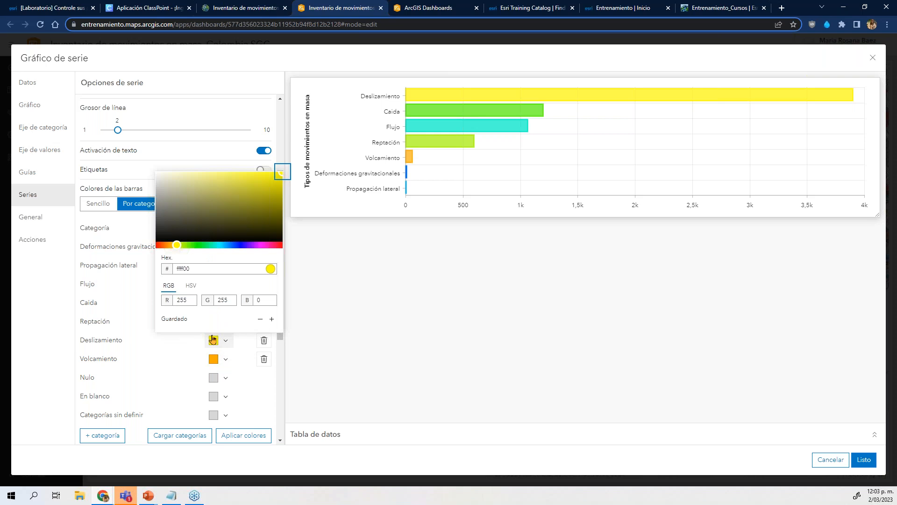
click(270, 247)
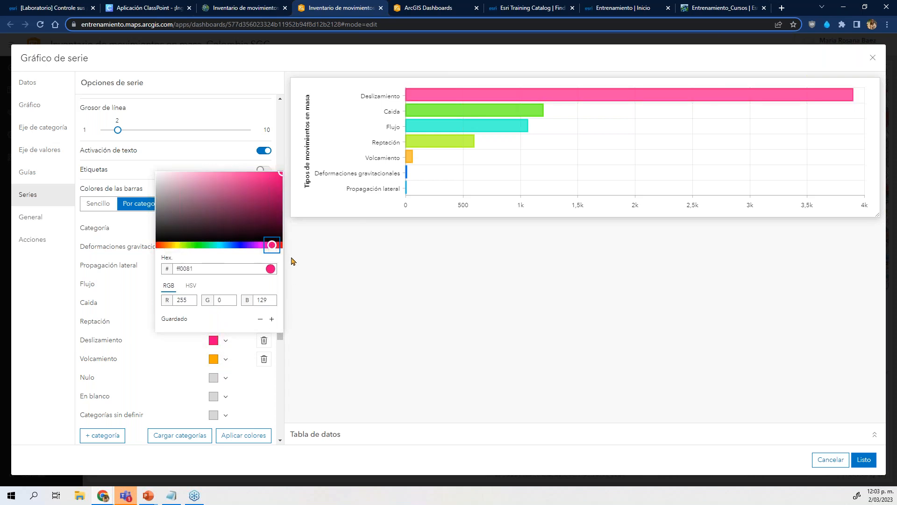
click(277, 248)
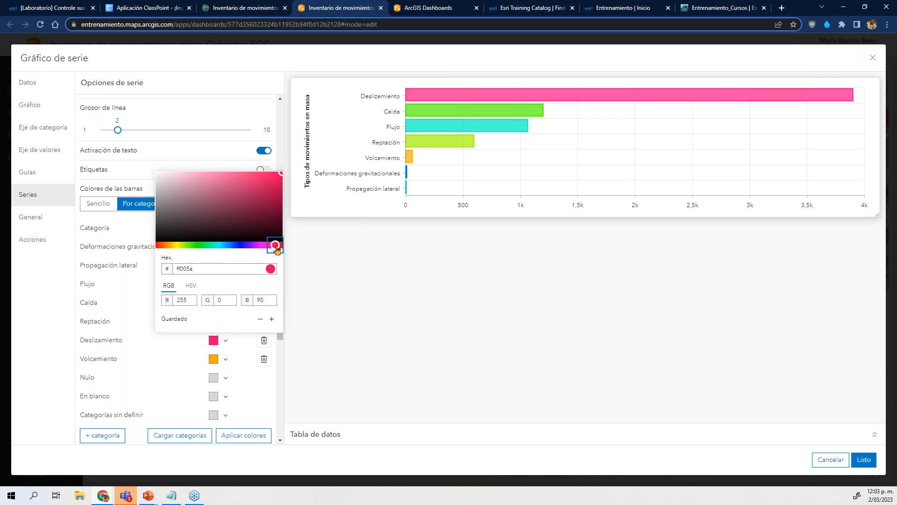
click(159, 245)
click(255, 186)
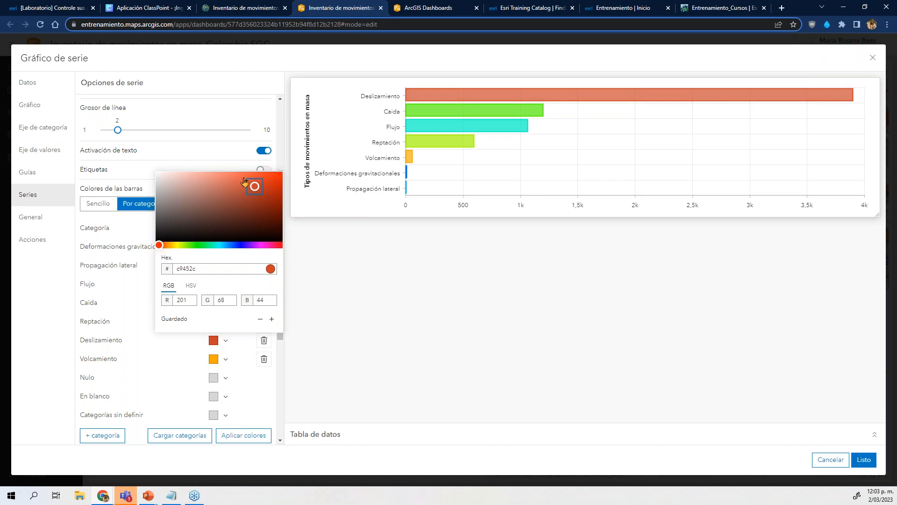
click(268, 177)
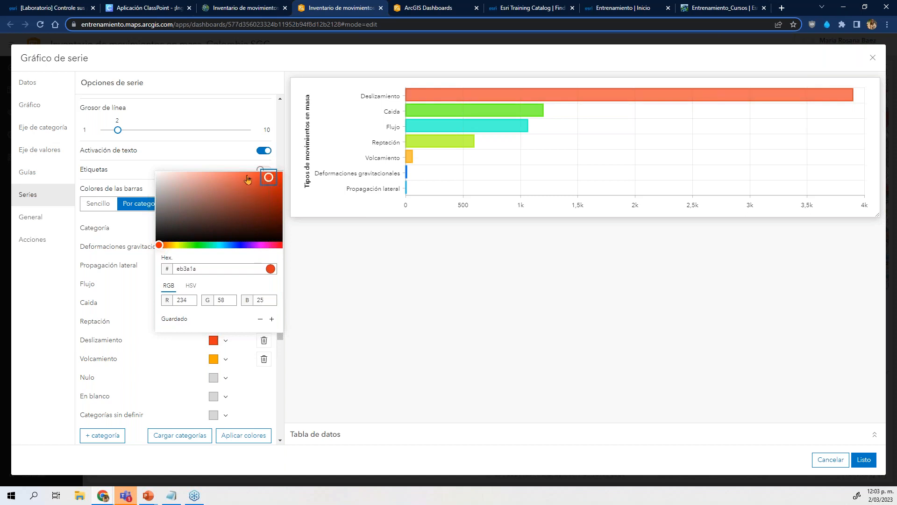
click(253, 404)
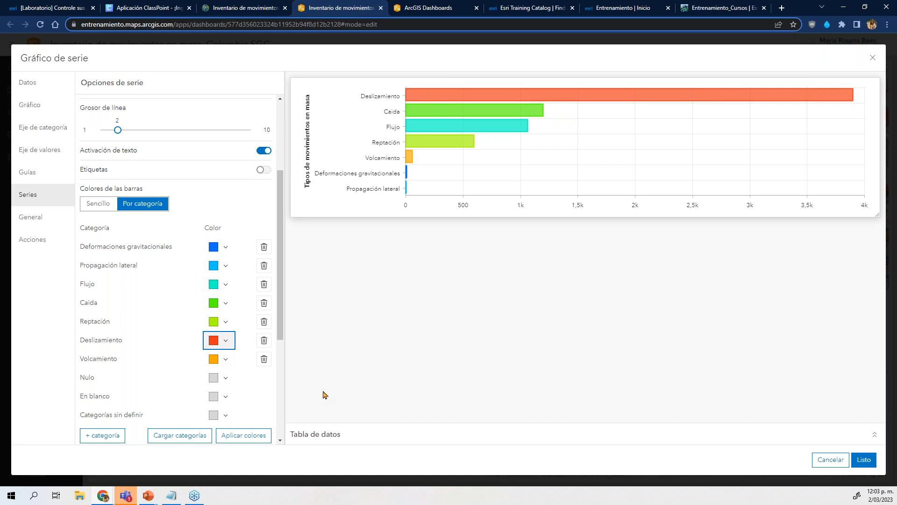
click(861, 463)
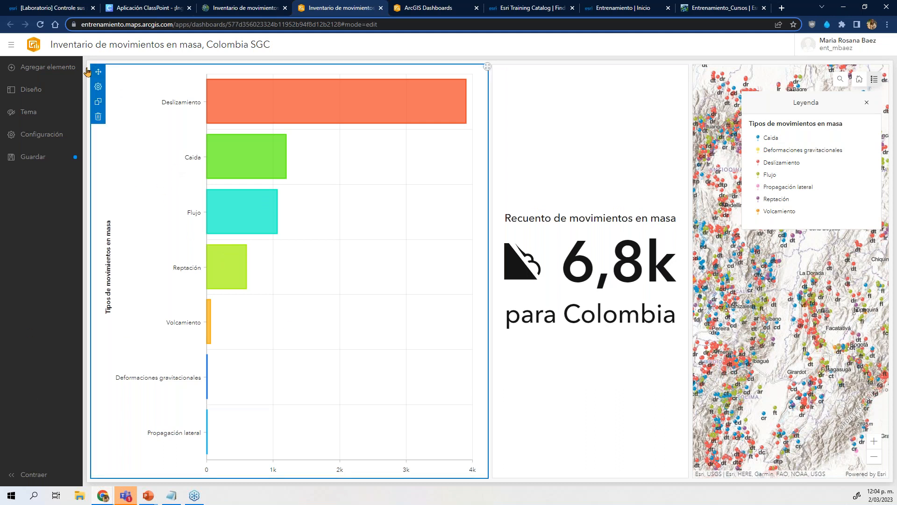
Add a list across the top of the dashboard from the "Tipos de movimientos en masa" layer, displaying a maximum of 30 features
click(53, 71)
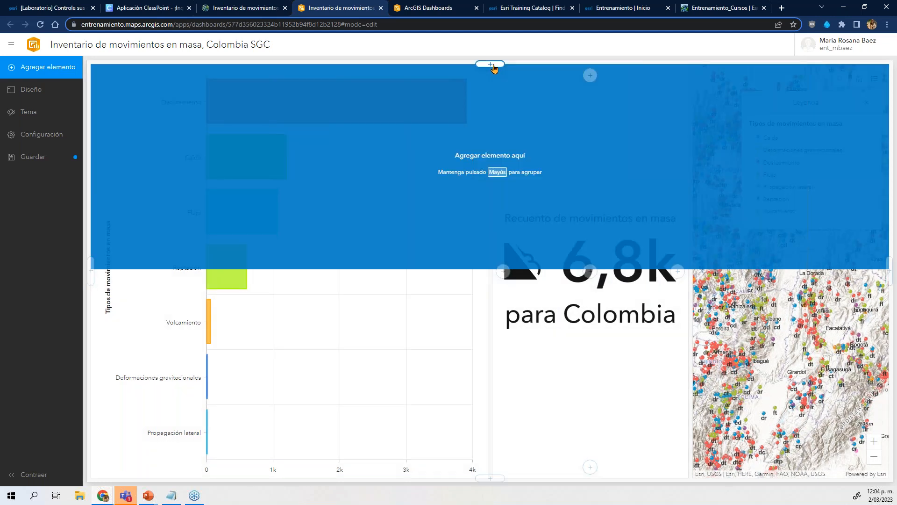
click(491, 64)
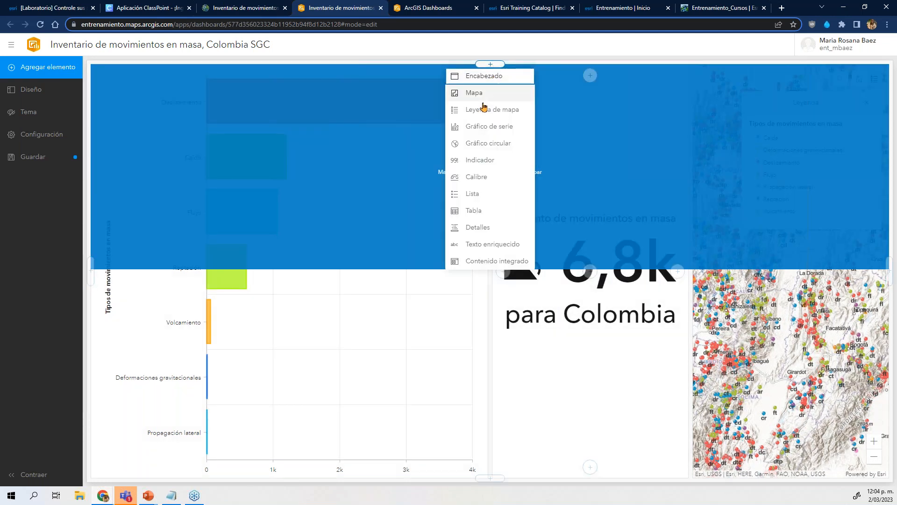
click(486, 197)
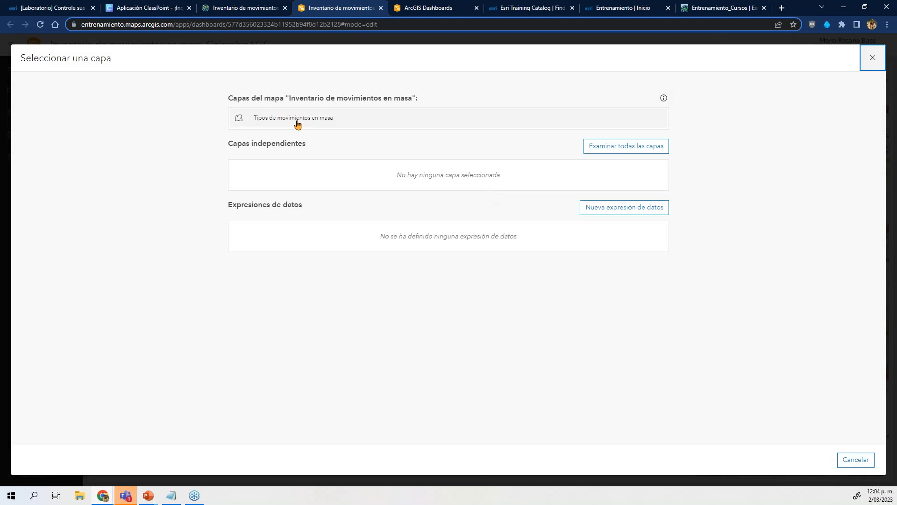
click(298, 122)
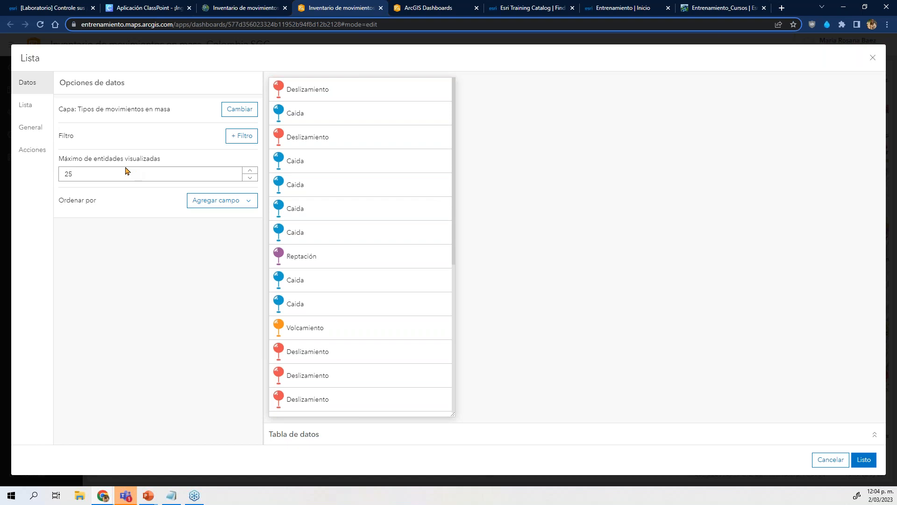
drag(99, 177, 52, 172)
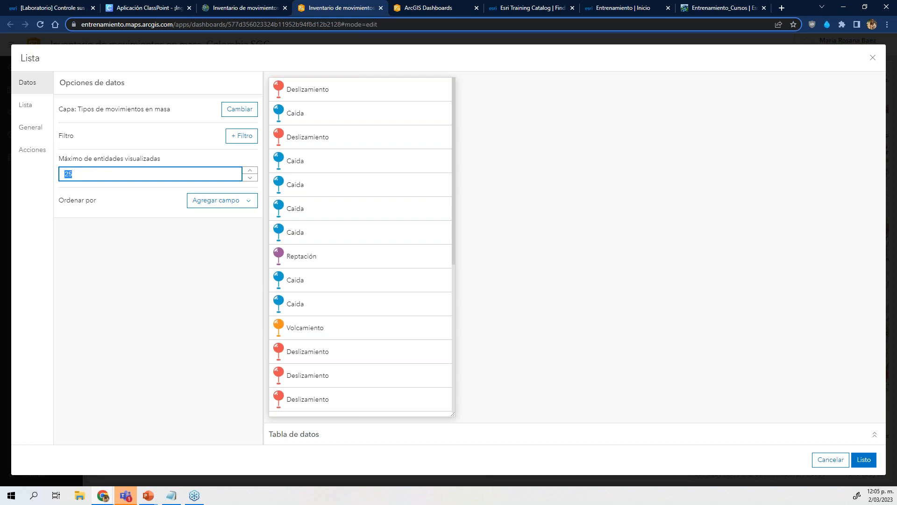
text(30)
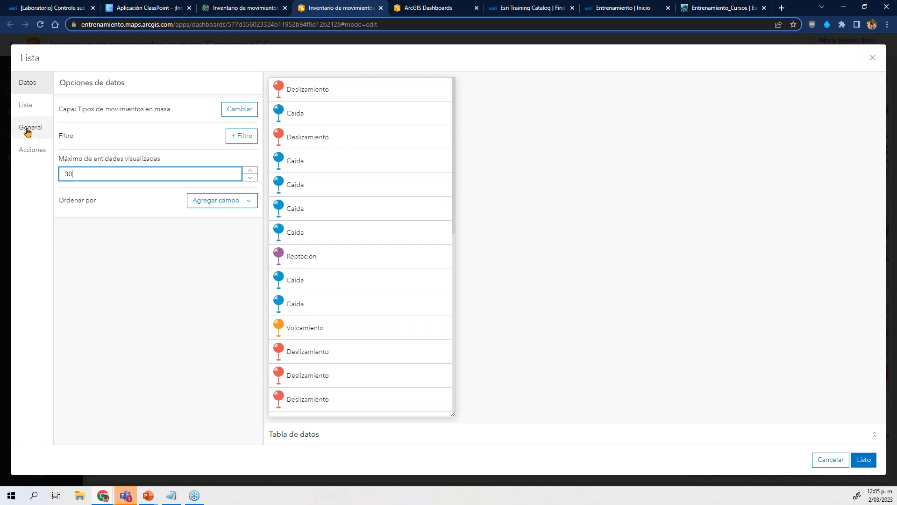
Replace the list's line item template with the fields {SUBTIPO} - {Fecha_Evento}
click(27, 107)
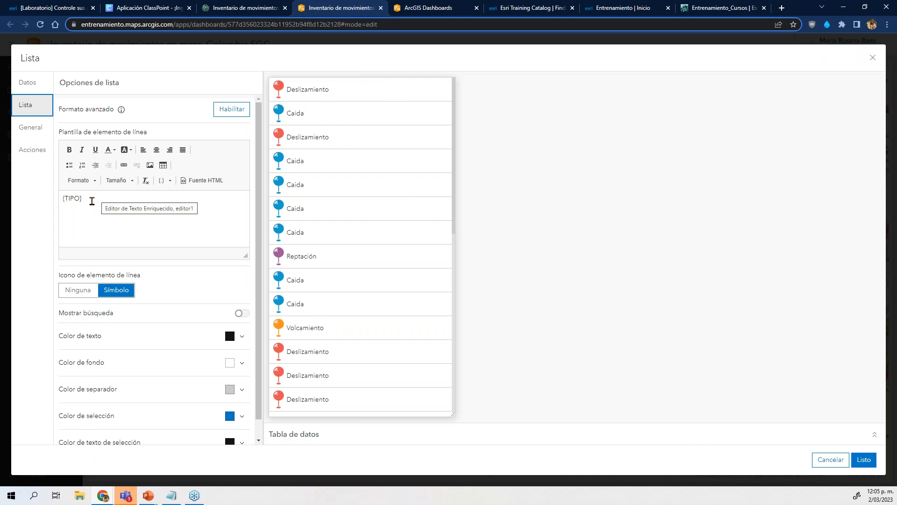
drag(88, 200, 52, 199)
key(BackSpace)
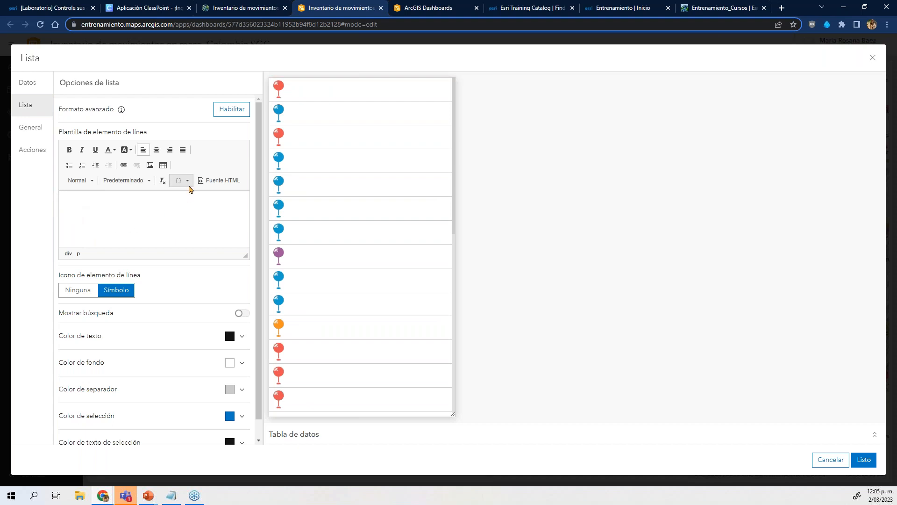
click(185, 181)
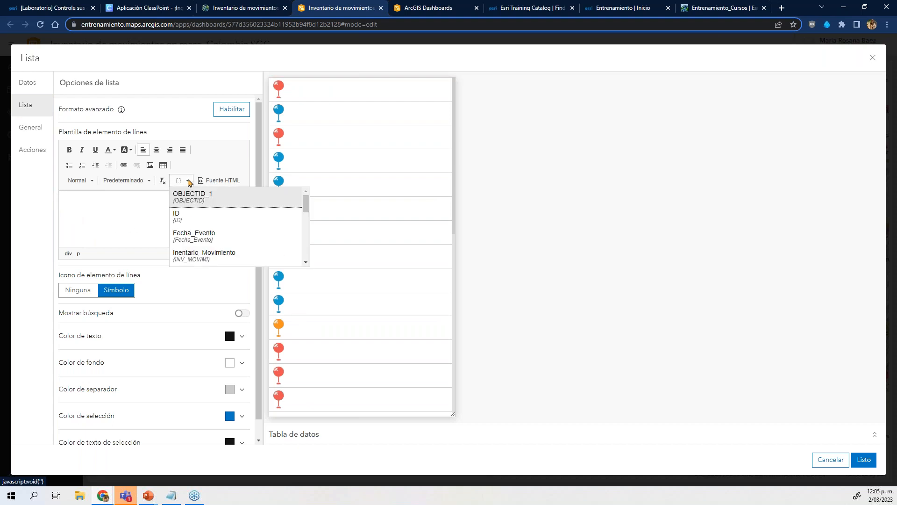
scroll(214, 243, down, 5)
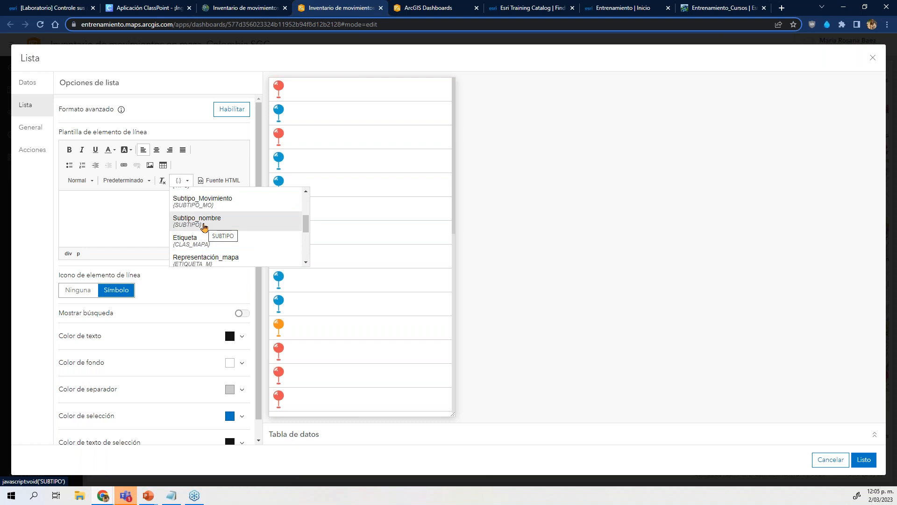
click(204, 226)
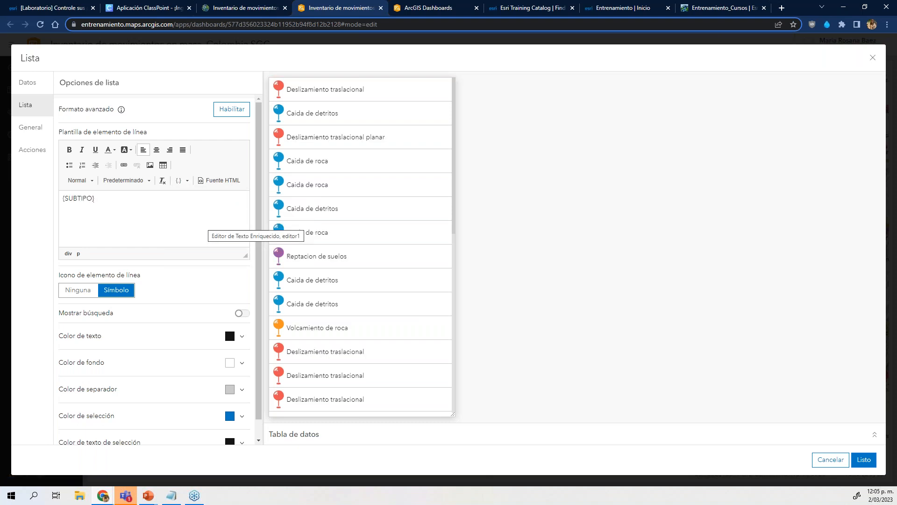
text(-)
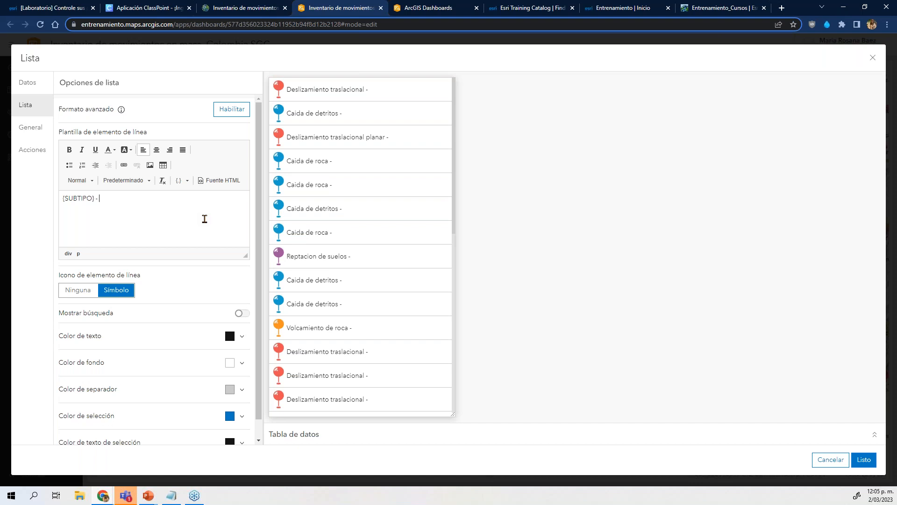
click(181, 181)
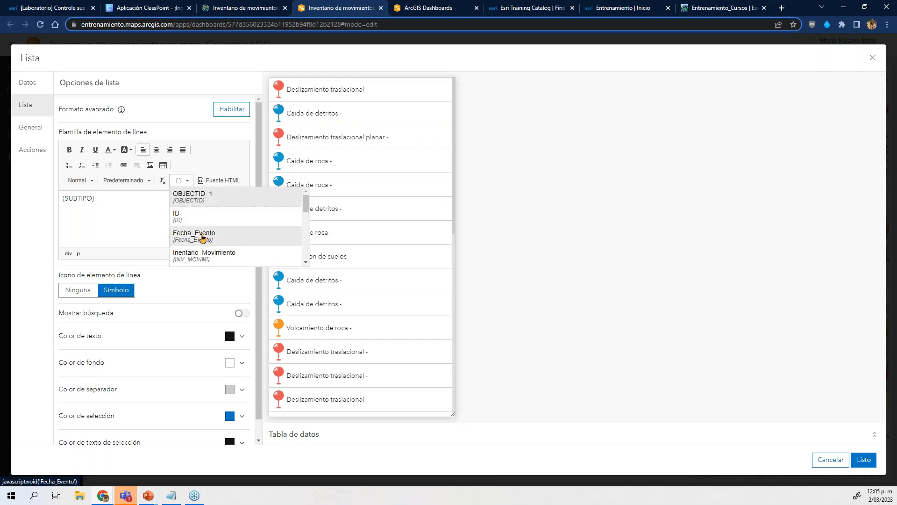
click(201, 237)
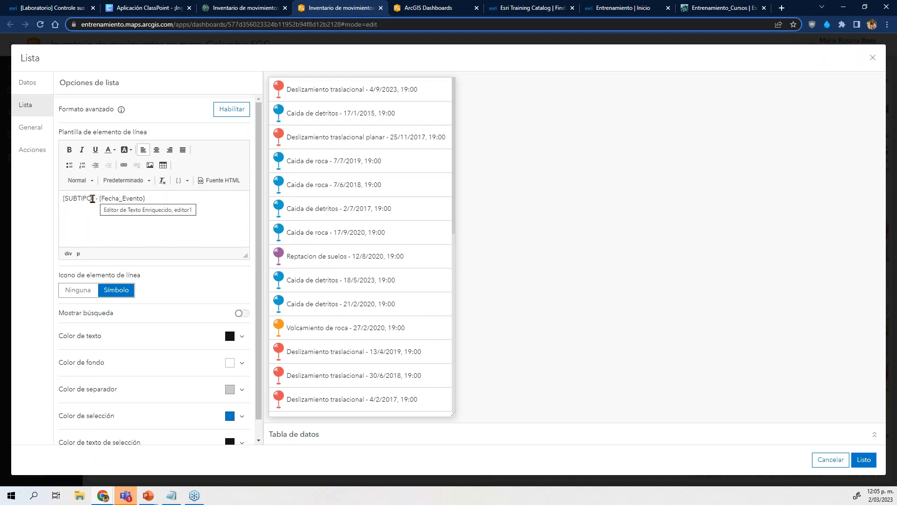
Make the {SUBTIPO} field bold in the line item template
drag(94, 198, 62, 198)
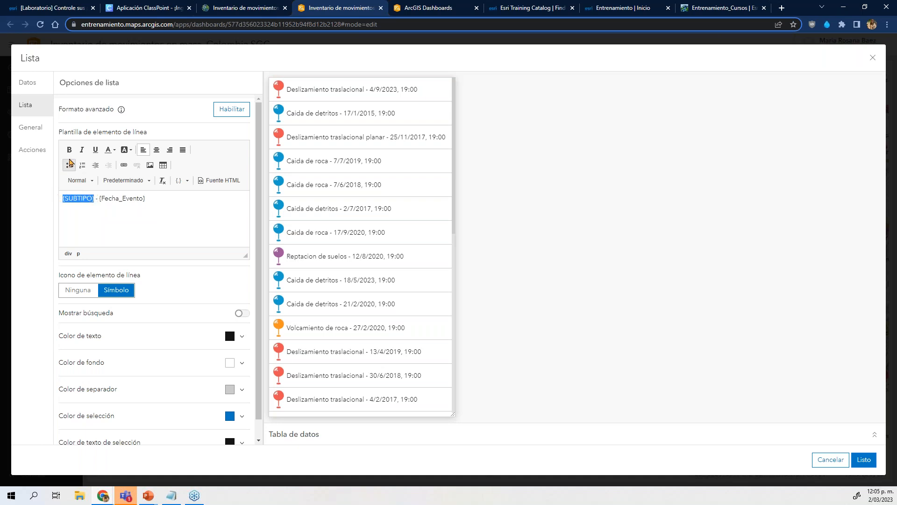
click(69, 154)
click(146, 226)
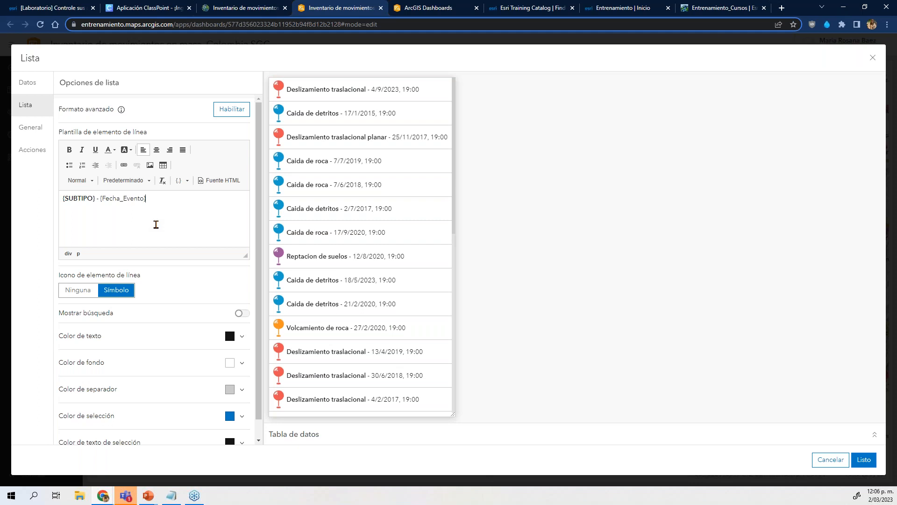
Name the list element "Subtipo - Fecha" in its general settings
click(37, 128)
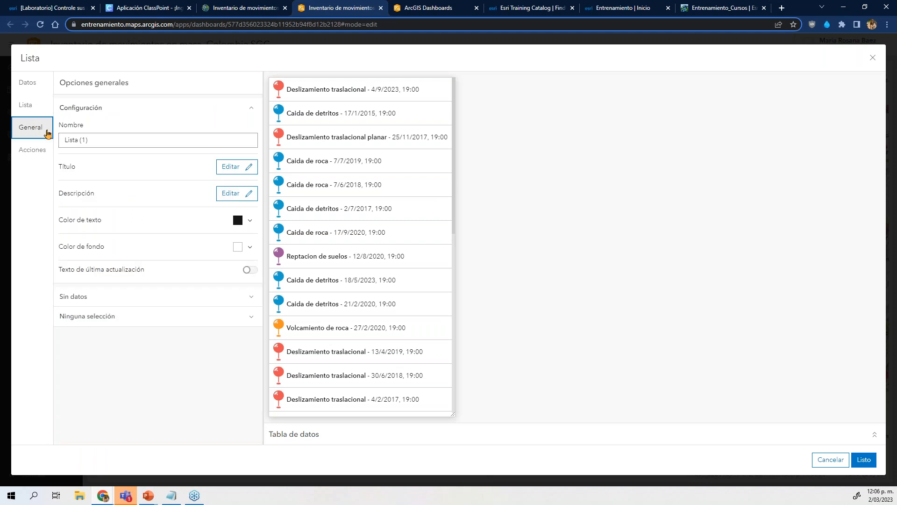
click(97, 141)
drag(97, 140, 67, 142)
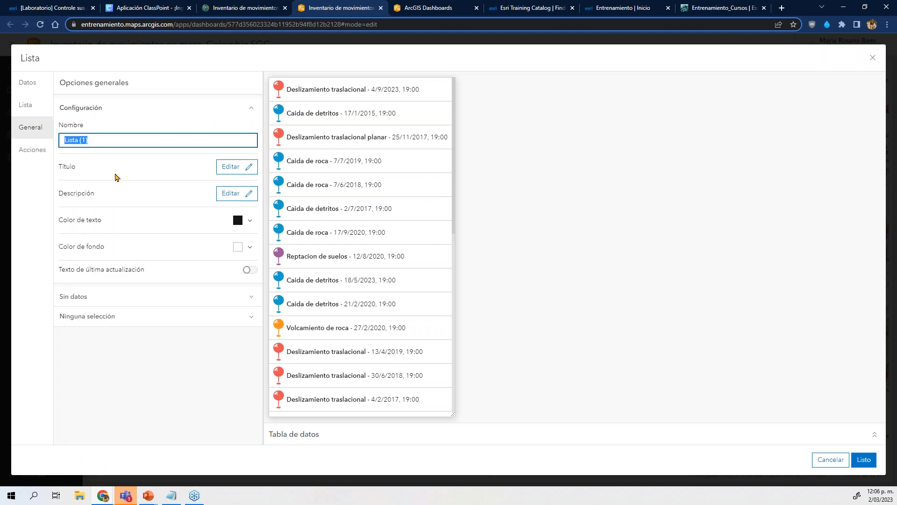
text(Subtipo - Fecha)
click(182, 111)
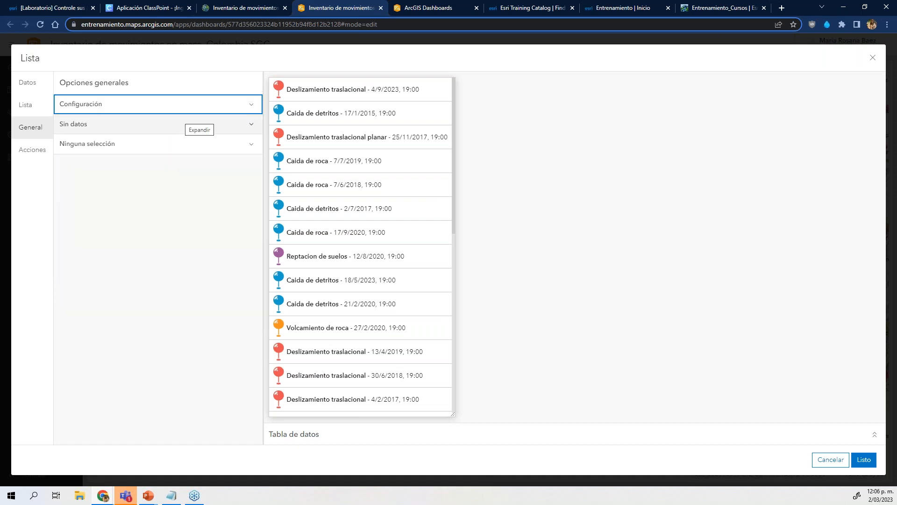
click(177, 112)
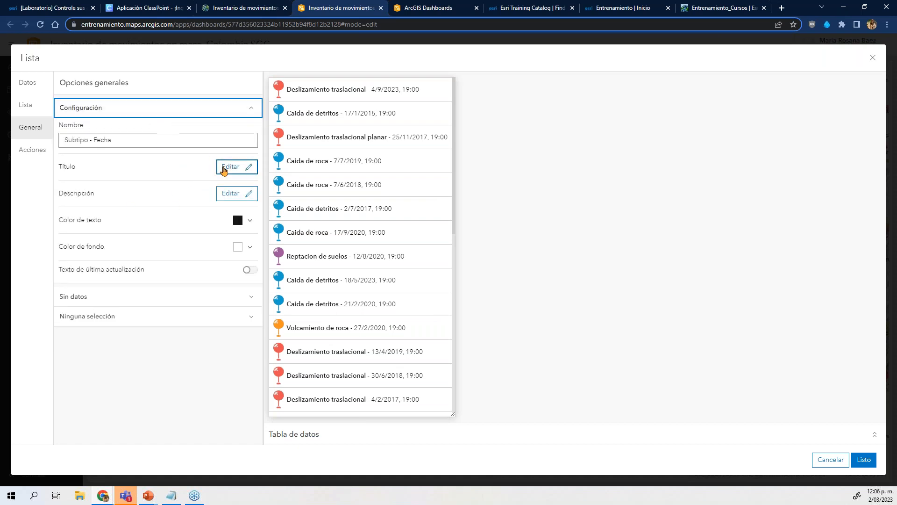
Give the list the title "Subtipo - Fecha" with "Subtipo" in bold, and finish the list configuration
click(224, 168)
click(157, 243)
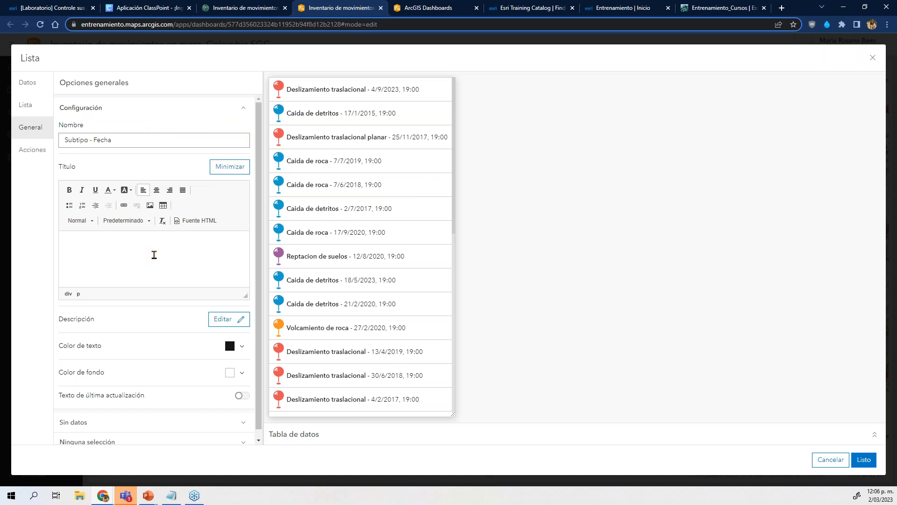
text(Subtip)
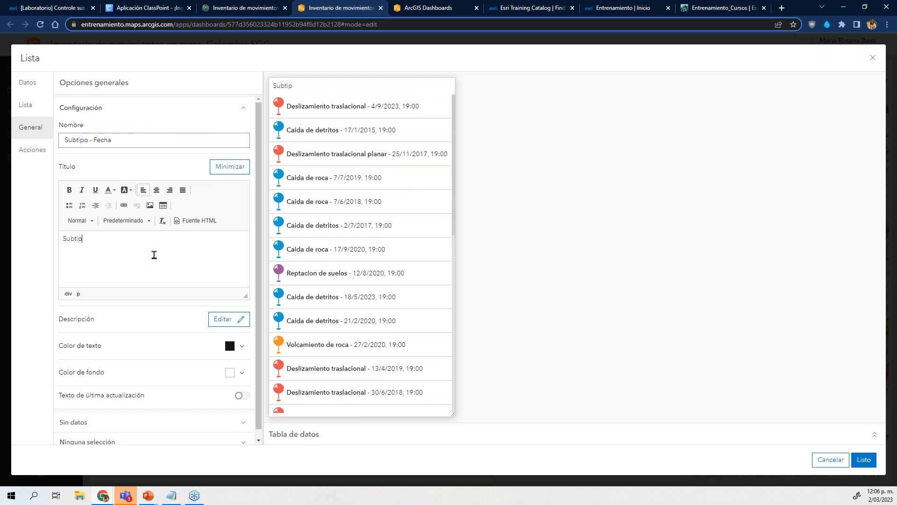
text(o - Fecha)
drag(90, 238, 63, 238)
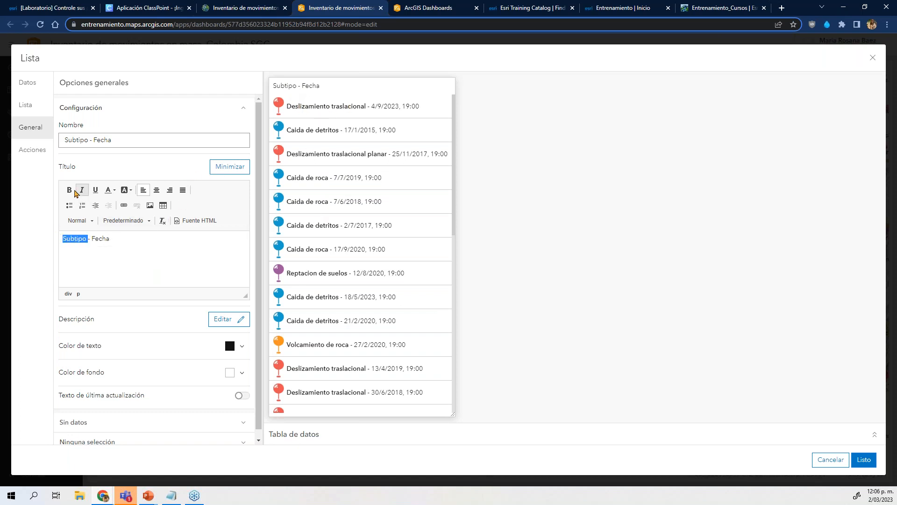
click(69, 190)
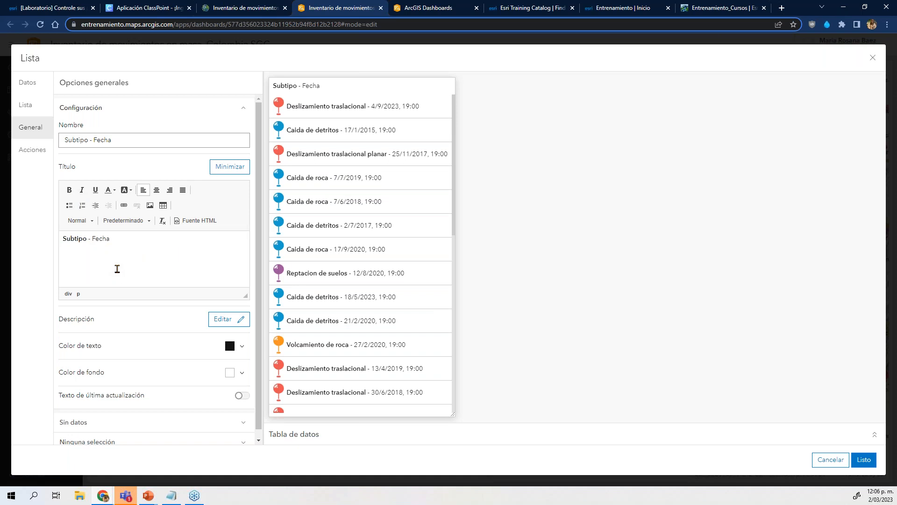
scroll(168, 277, down, 1)
scroll(168, 277, up, 1)
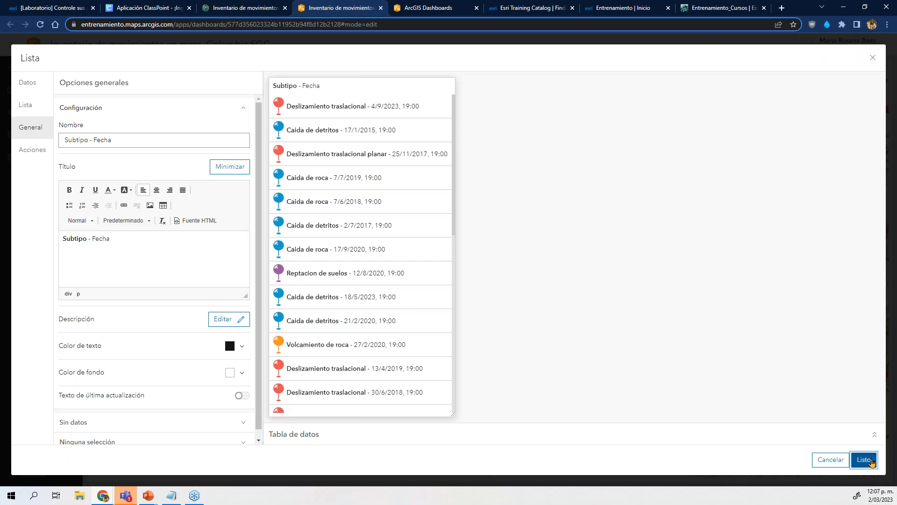
click(865, 460)
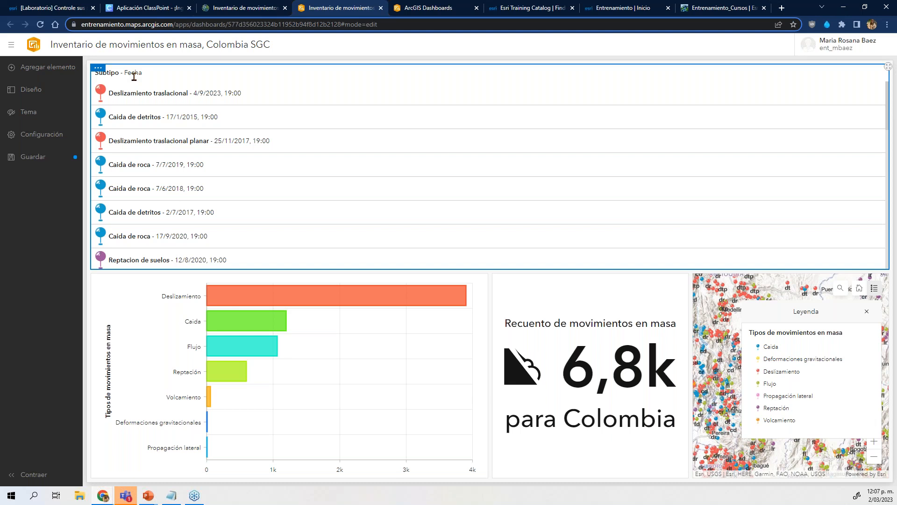
Add a header to the dashboard with the title "Monitoreo de movimientos en masa, Colombia"
click(28, 95)
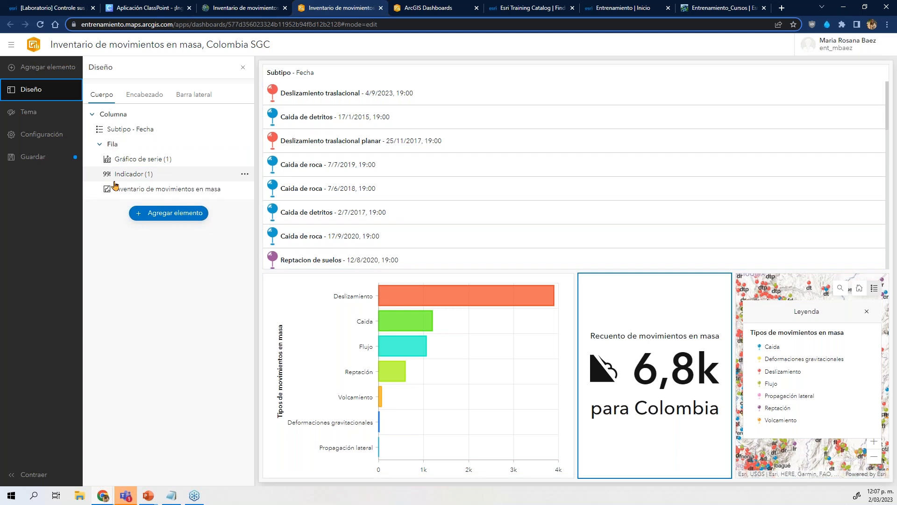
click(147, 97)
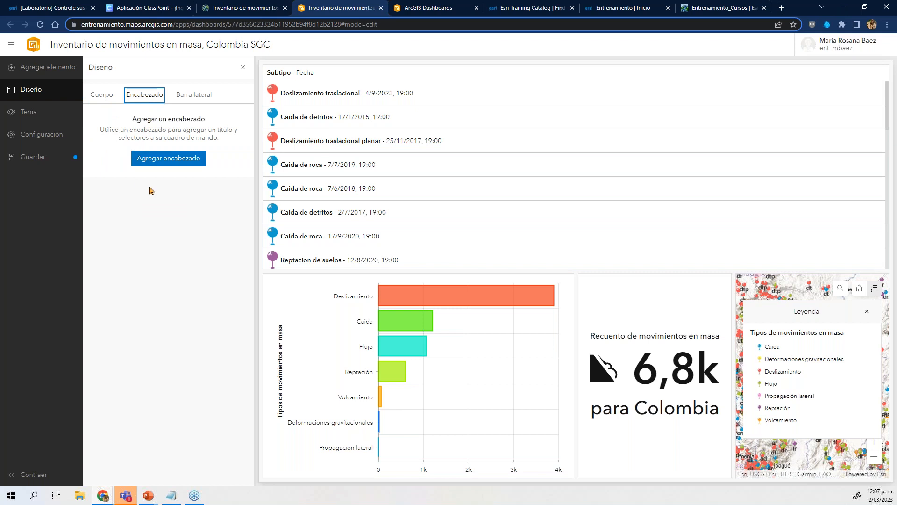
click(173, 165)
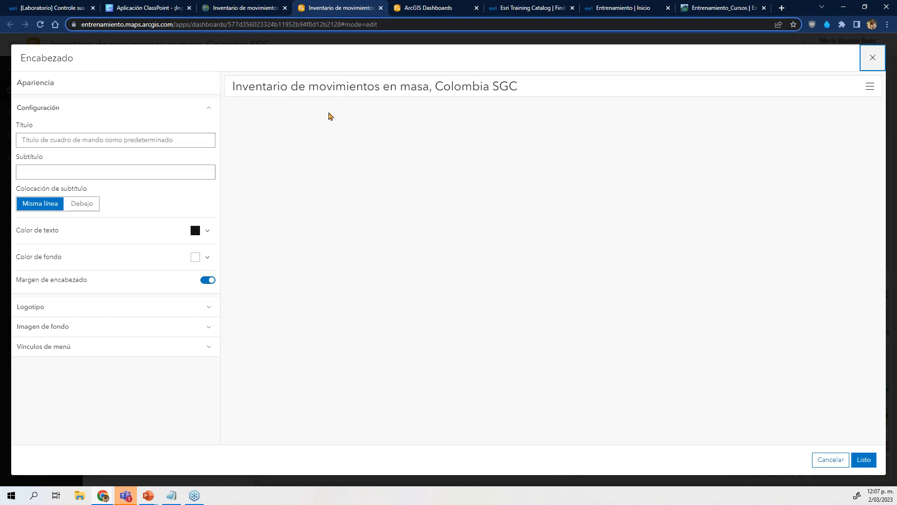
click(137, 139)
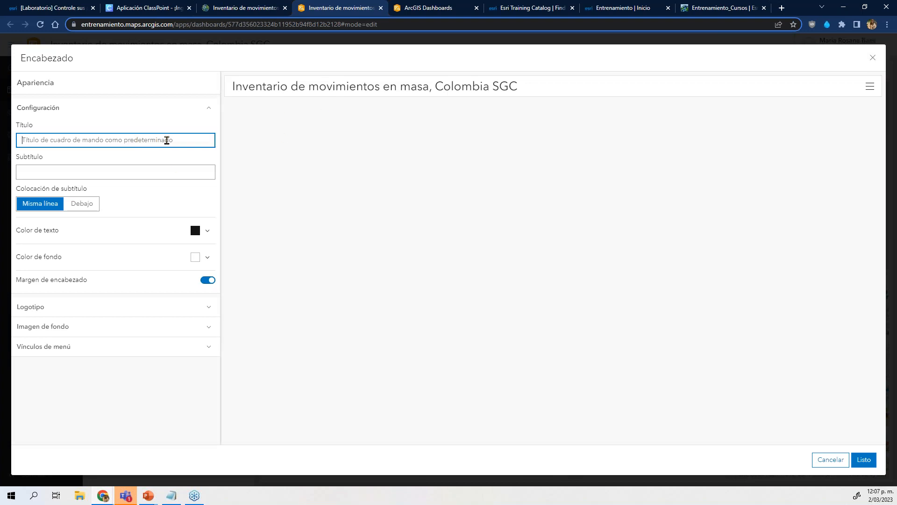
text(Moni)
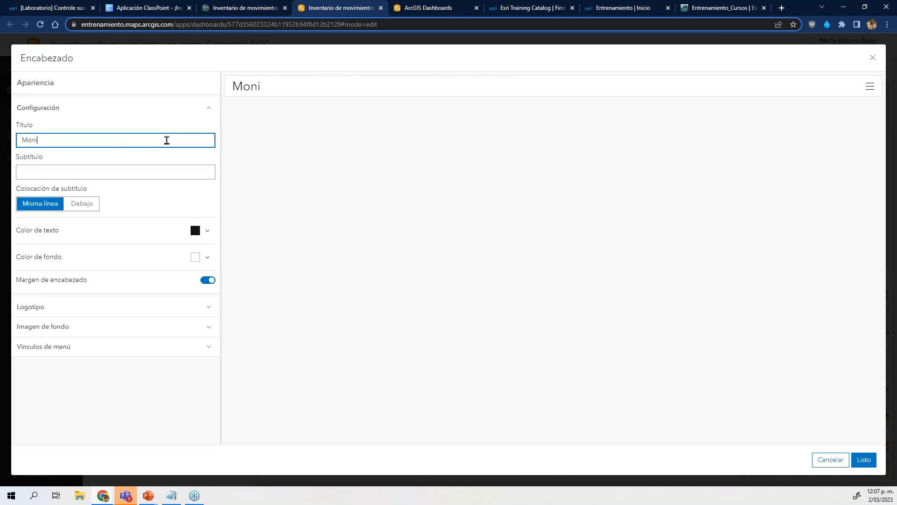
text(toreo de movimientos en)
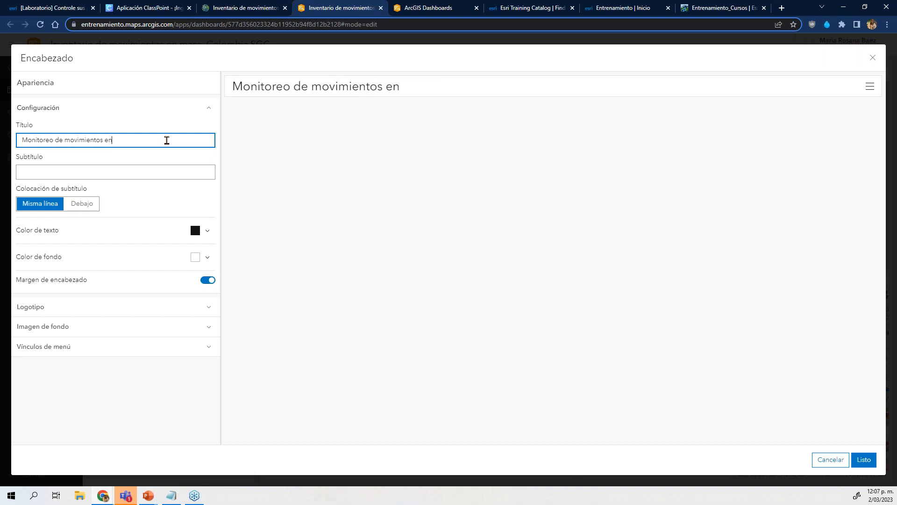
text( masa, Colombia)
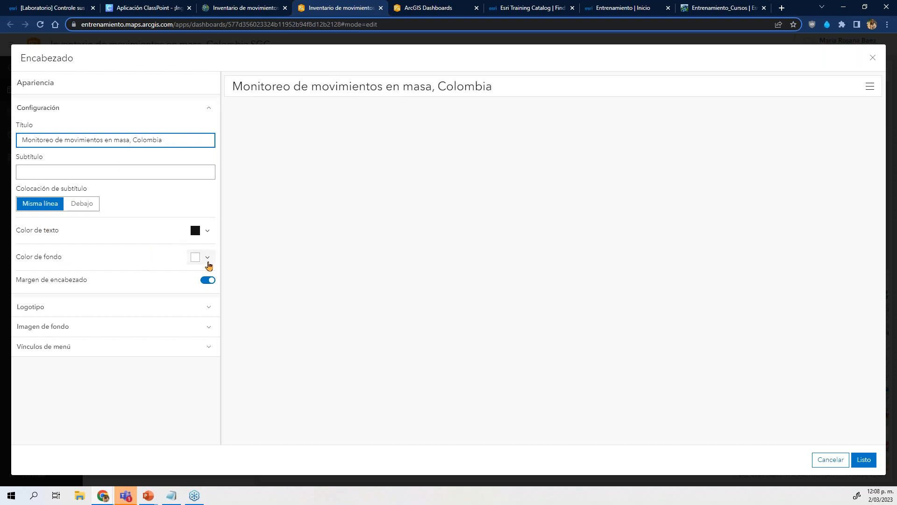
Give the header a black background and near-white text (RGB 252, 249, 249), and finish the header configuration
click(211, 261)
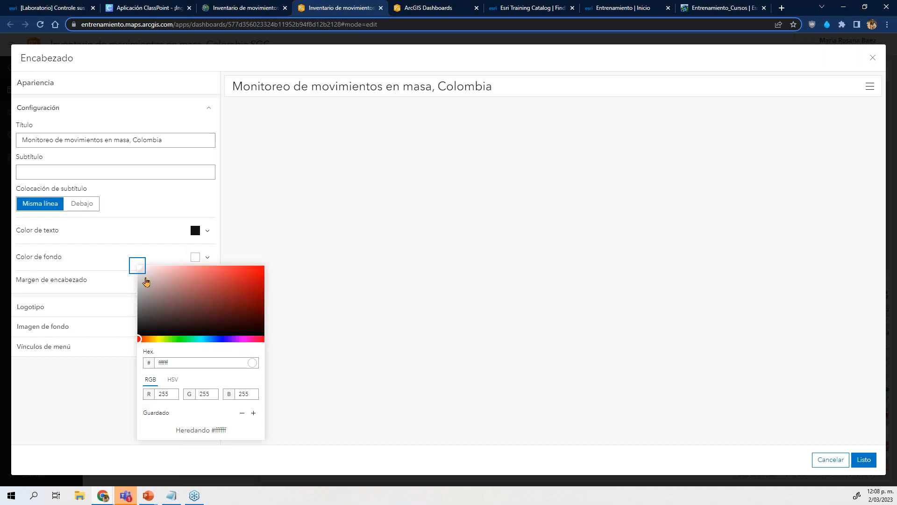
drag(144, 273, 139, 240)
click(206, 231)
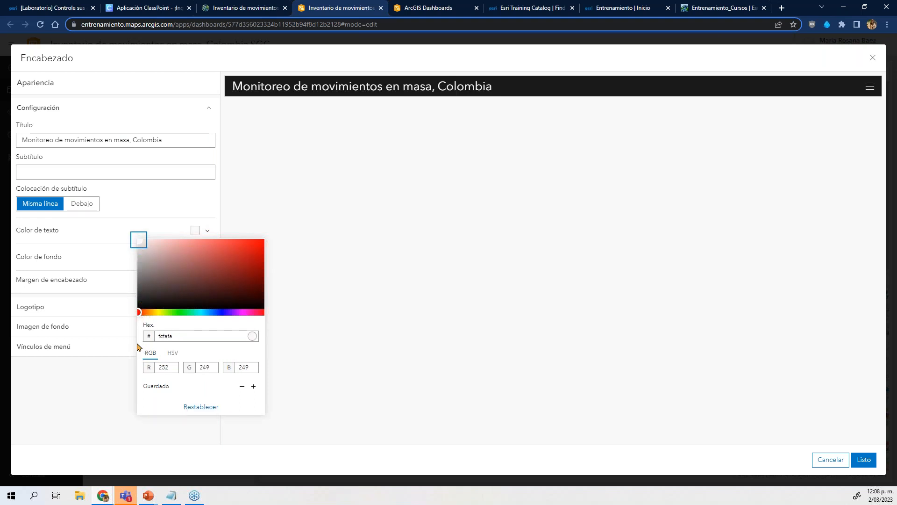
click(143, 208)
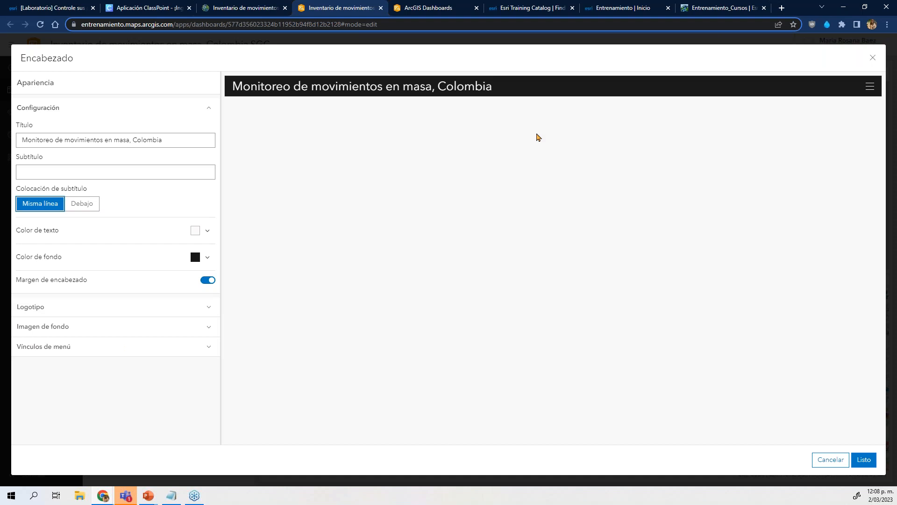
click(863, 459)
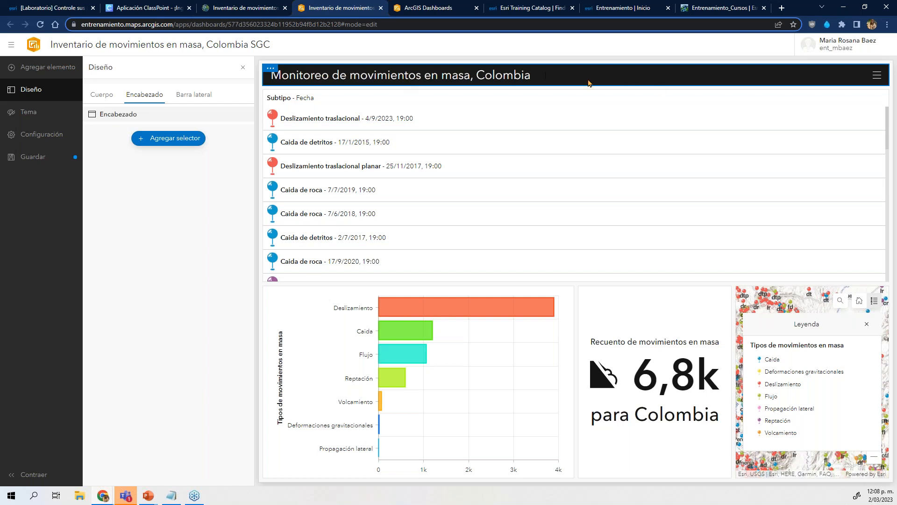
Add a category selector to the header using grouped values from the "Tipos de movimientos en masa" layer, with Departamento as category field
click(178, 142)
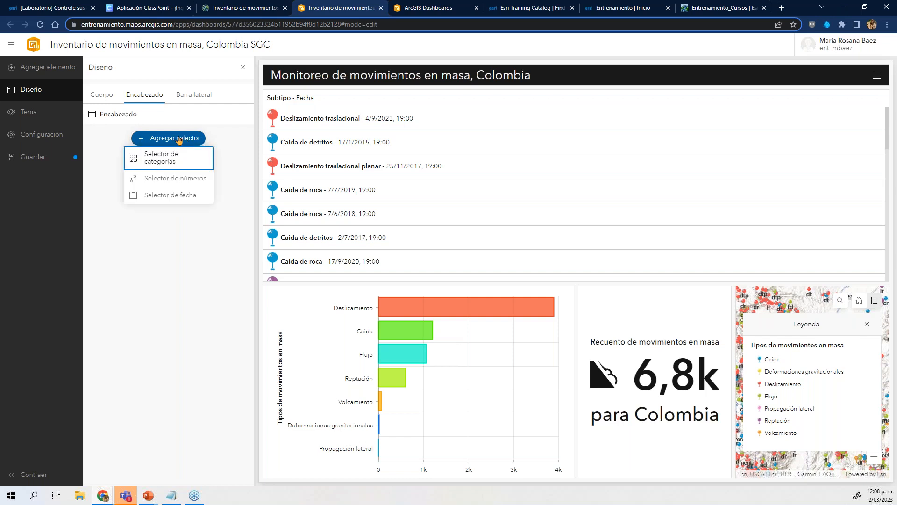
click(158, 161)
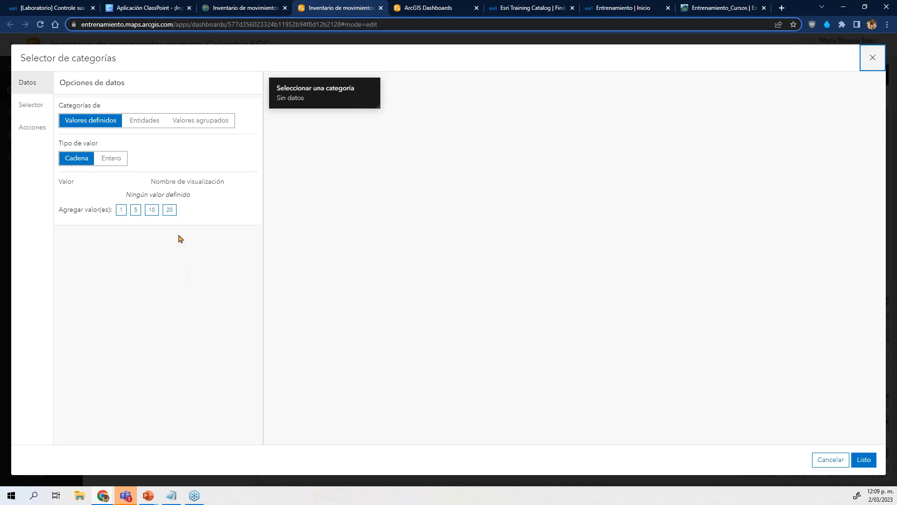
click(200, 122)
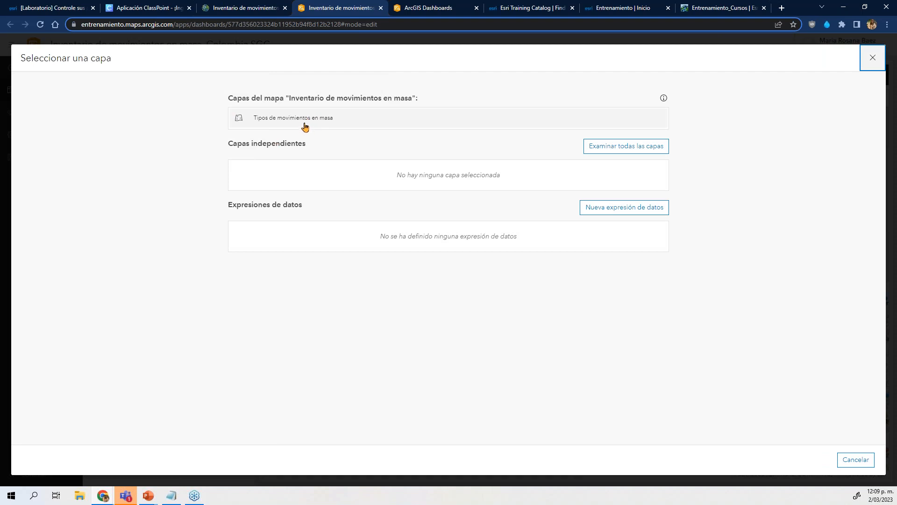
click(304, 125)
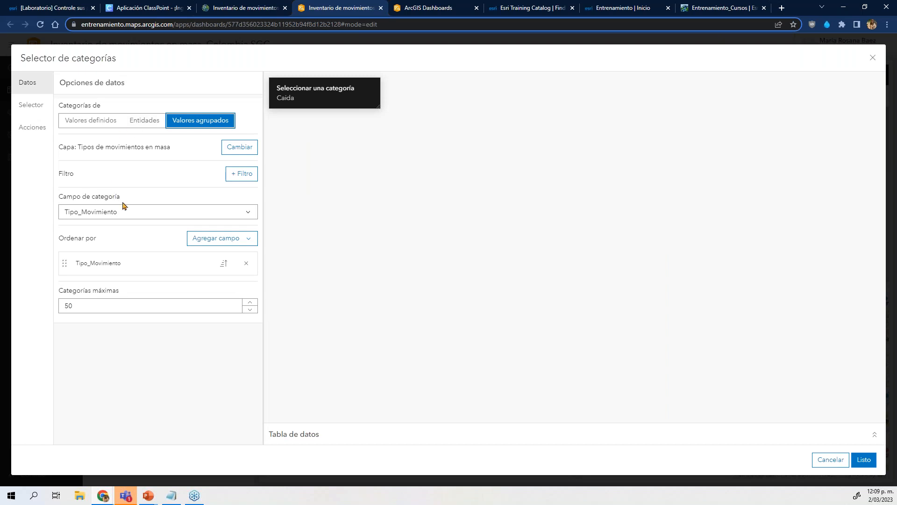
click(146, 212)
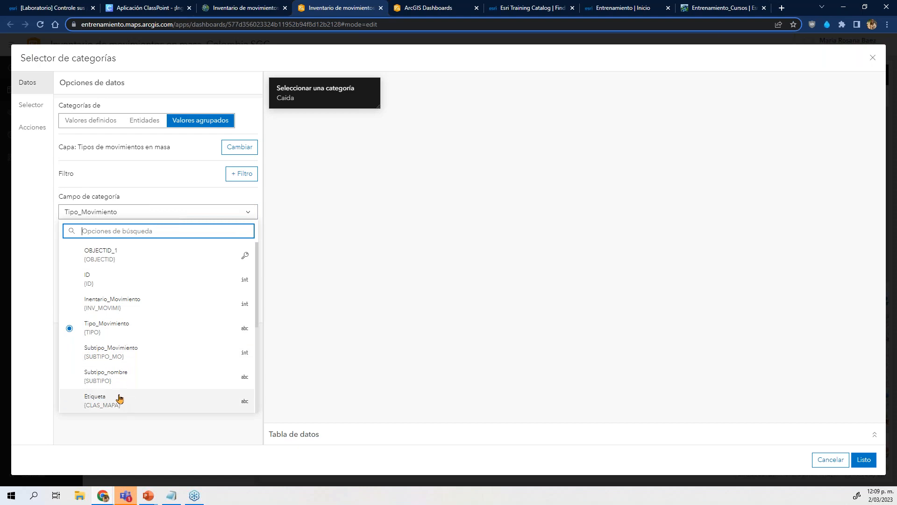
scroll(136, 365, down, 4)
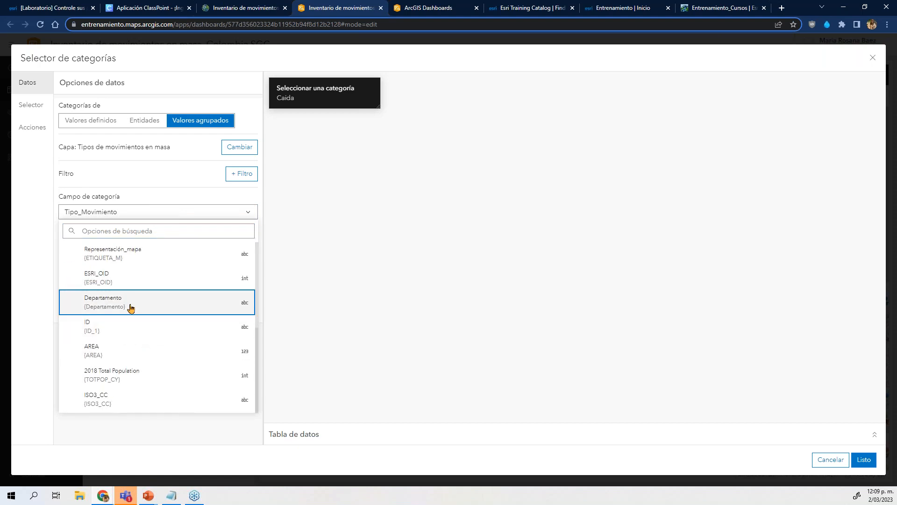
click(130, 305)
key(alt+Tab)
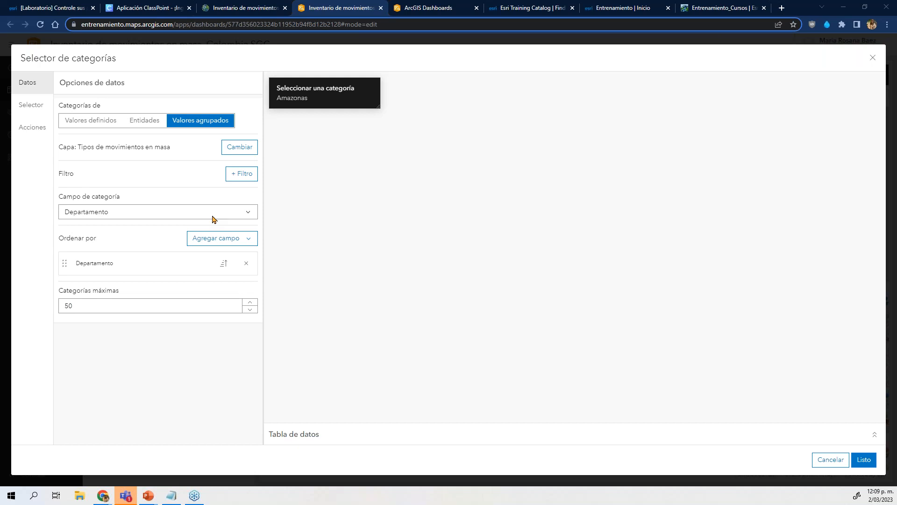
Enable the selector's None option with the label "Todos" and finish the selector configuration
click(31, 104)
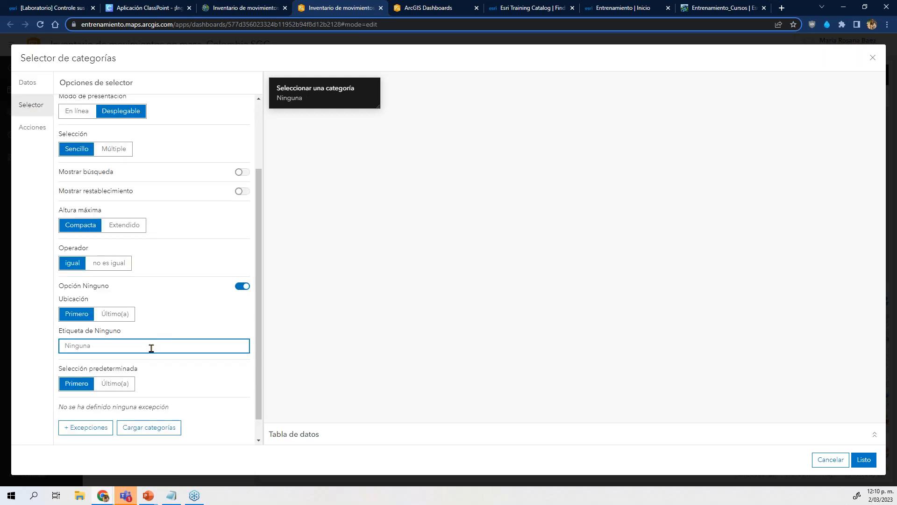
text(Todos)
click(868, 465)
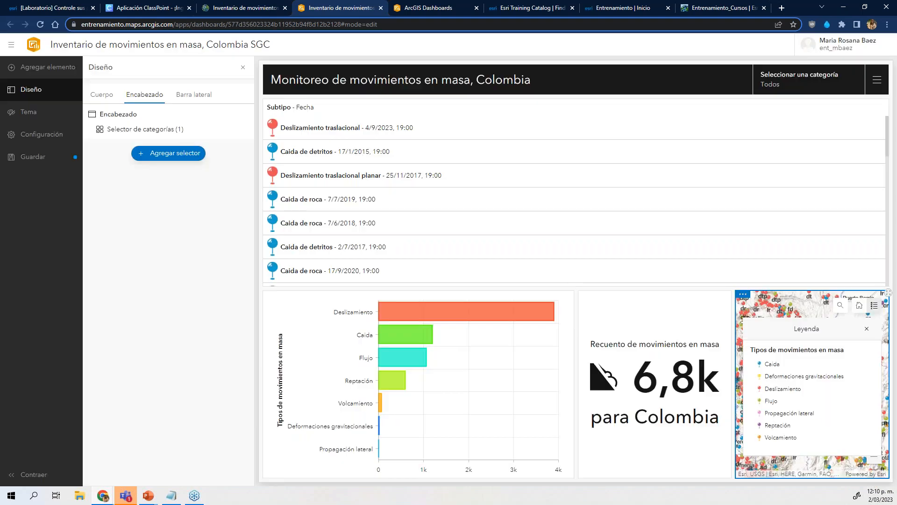
Close the layout settings and the map's legend to free up space on the dashboard
click(243, 67)
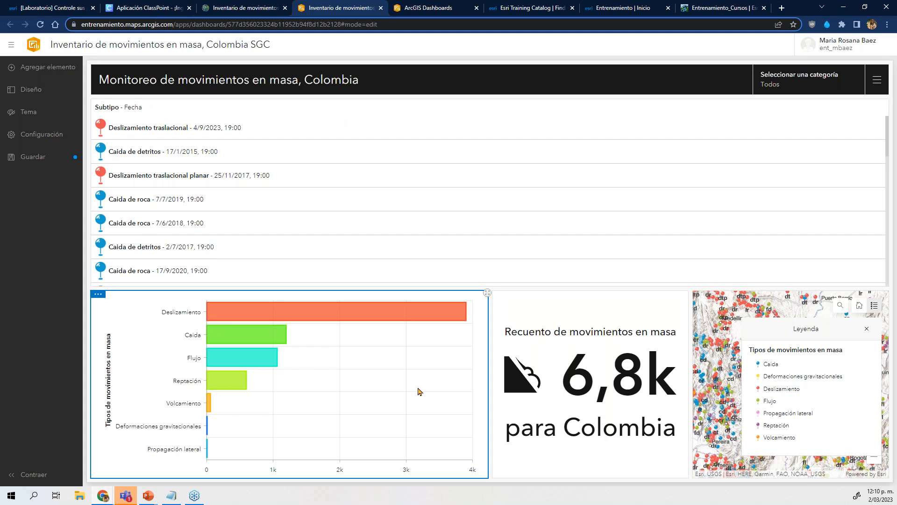
click(866, 328)
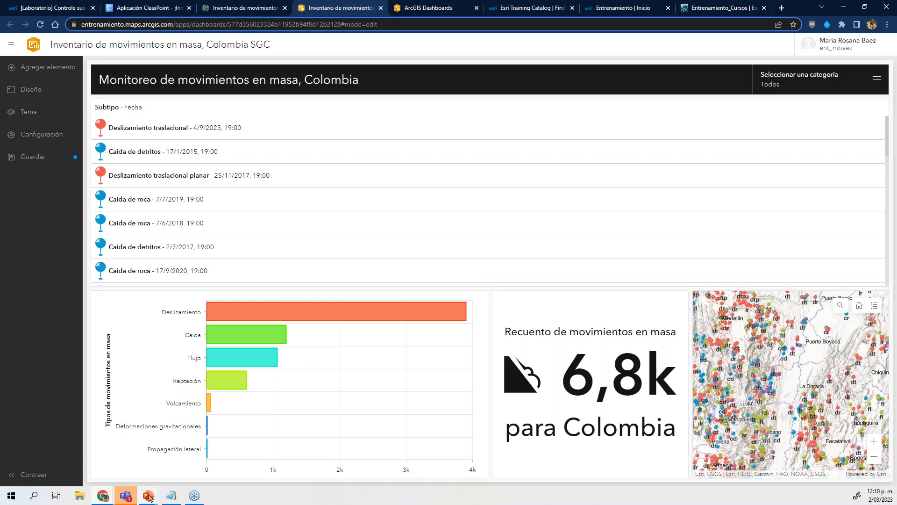
Switch to the PowerPoint slide show and view the "Agregar y configurar elementos" slide
mouse_move(149, 496)
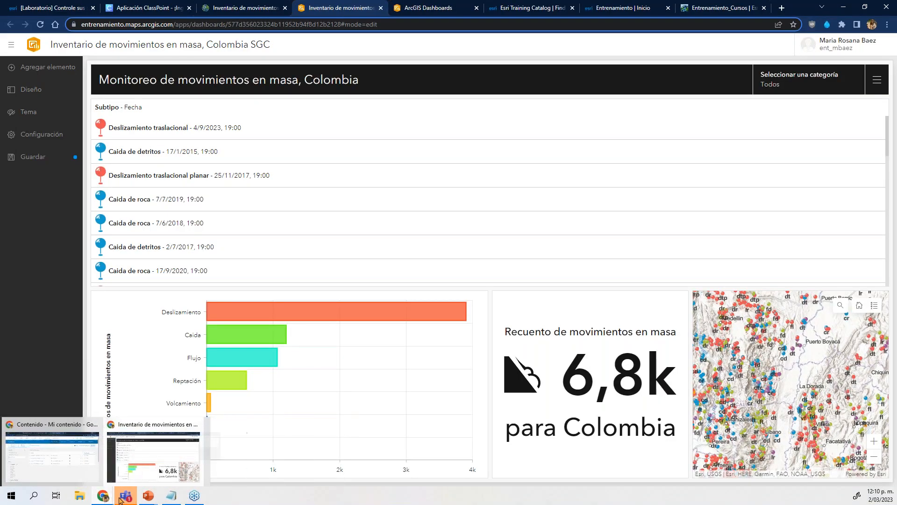
mouse_move(120, 499)
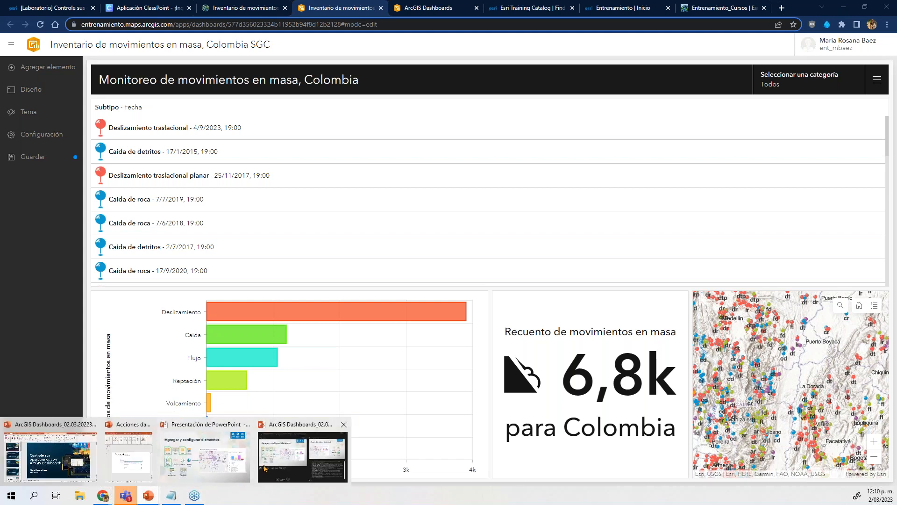
click(280, 455)
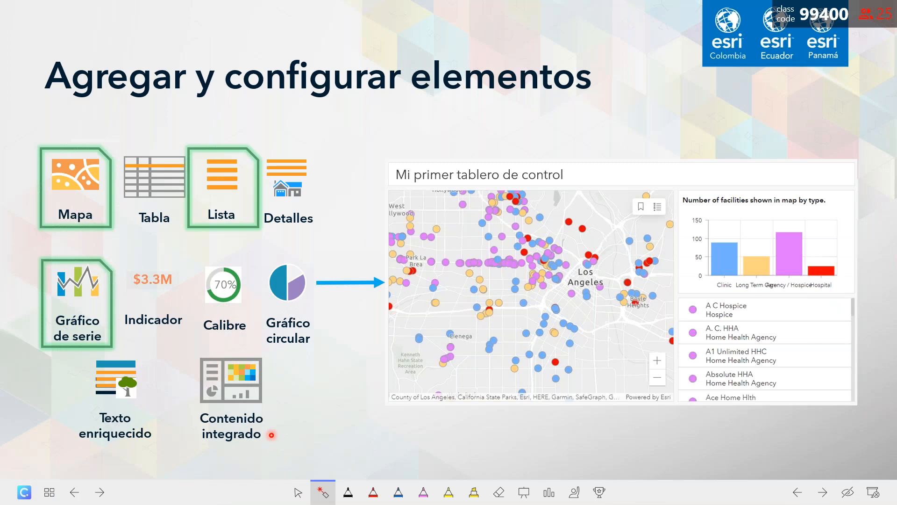
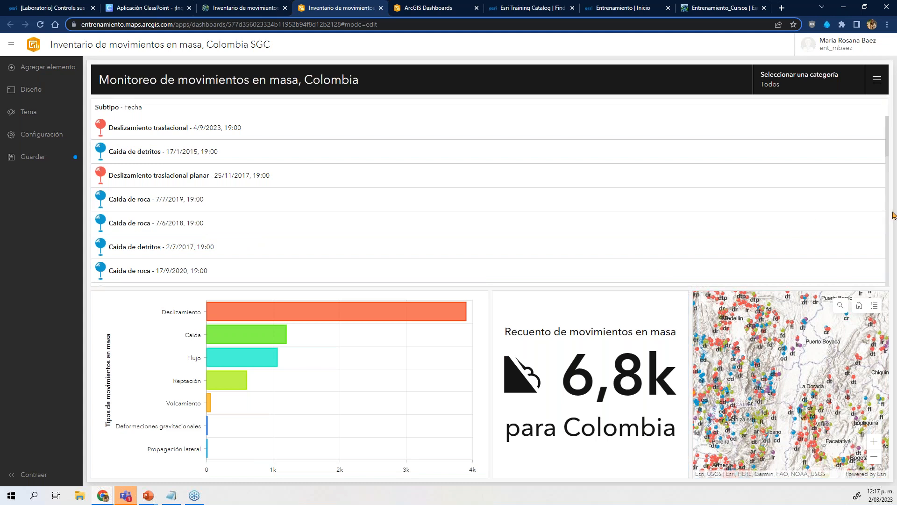
Dock the map as a full-height column to the right of the list, chart and indicator
drag(758, 384, 755, 331)
mouse_move(699, 298)
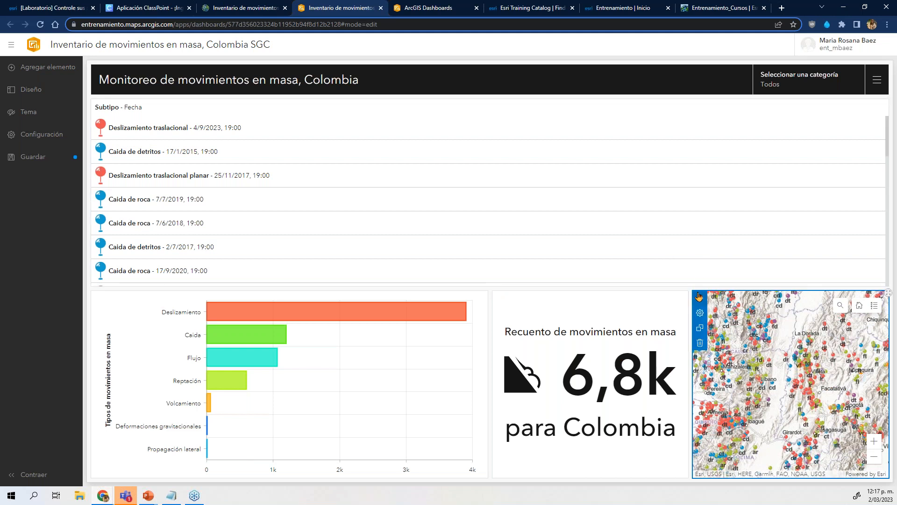
drag(703, 301, 890, 293)
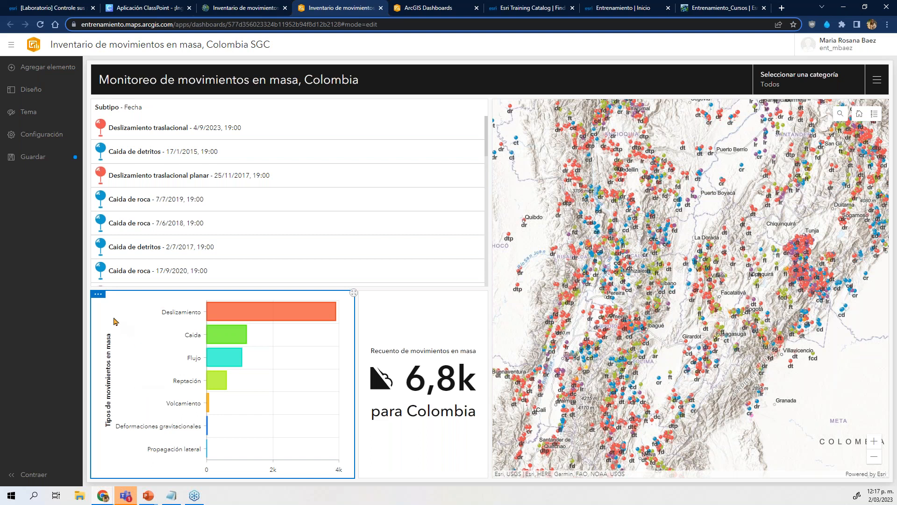
Dock the bar chart as a row below the map, and enlarge the map's height at the chart's expense
mouse_move(99, 295)
drag(102, 300, 692, 469)
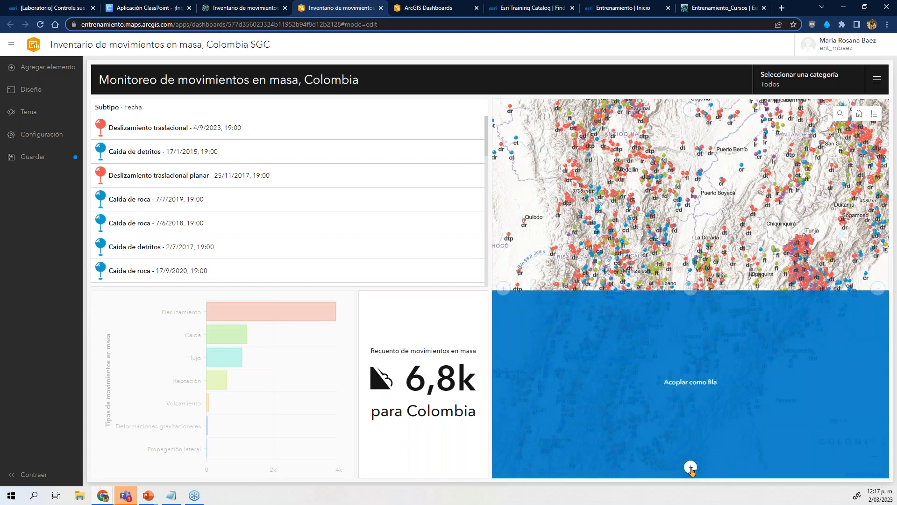
drag(692, 470, 692, 471)
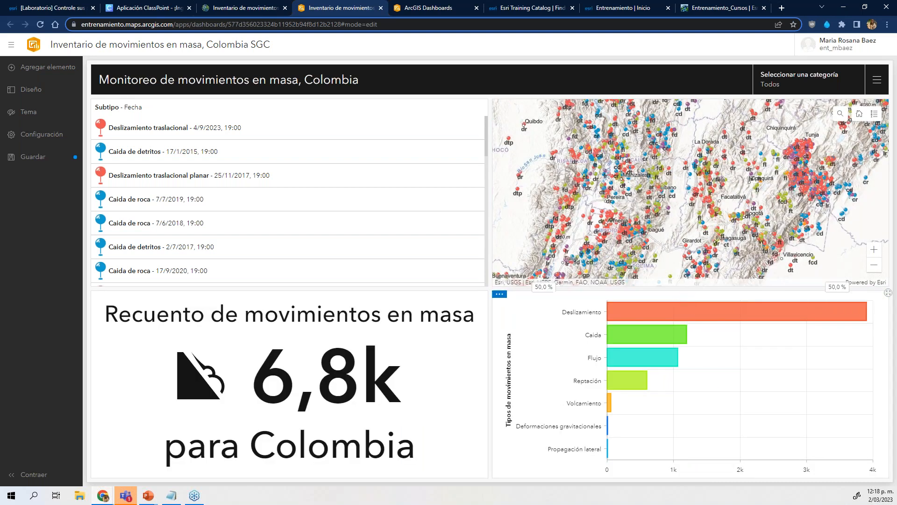
drag(682, 287, 683, 375)
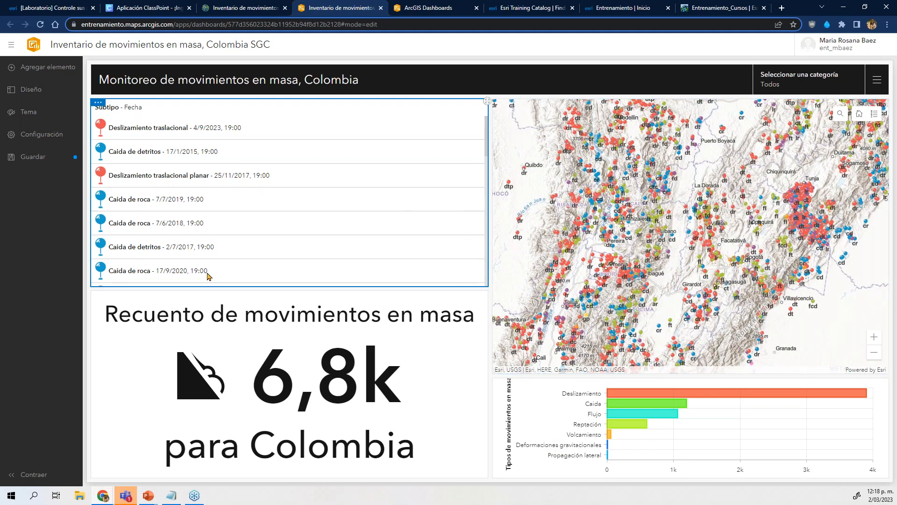
Dock the count indicator as a row above the "Subtipo - Fecha" list
mouse_move(99, 301)
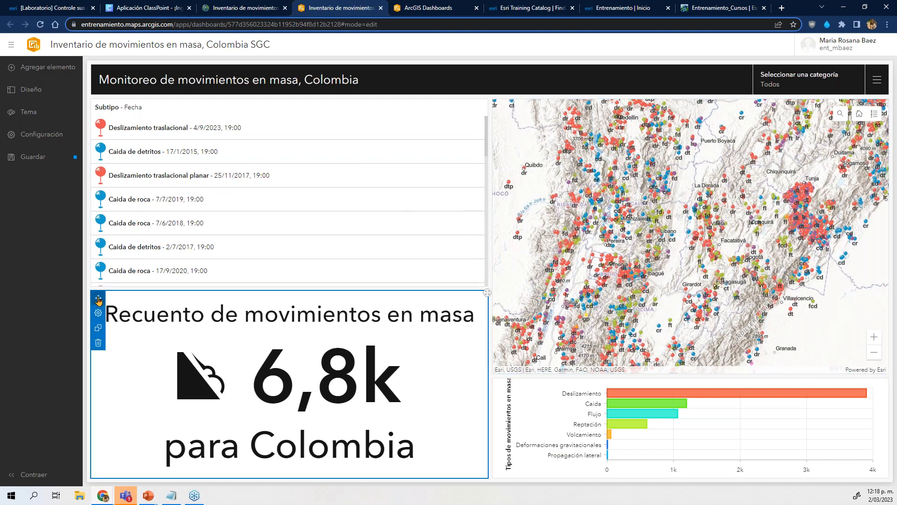
drag(98, 297, 291, 117)
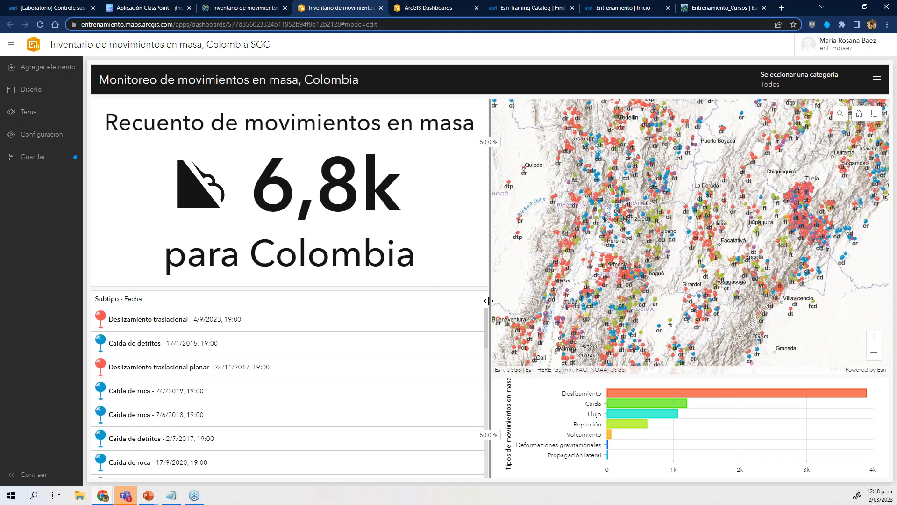
Narrow the indicator and list column to 24.5 % of the width, and shorten the indicator to give the list more height
drag(467, 299, 284, 302)
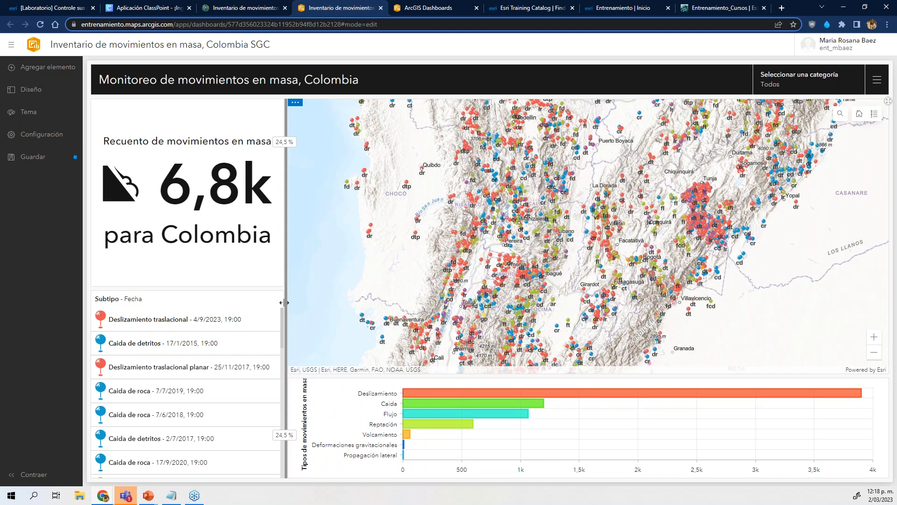
drag(201, 289, 215, 172)
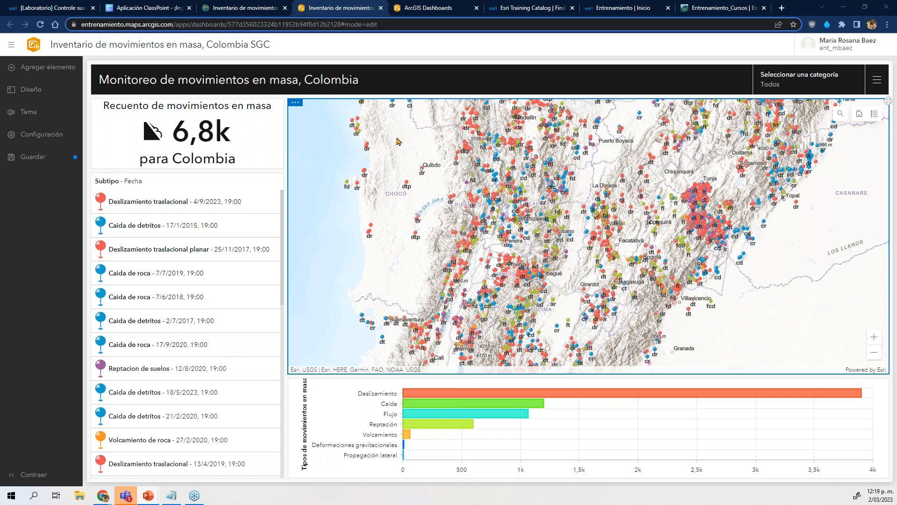
Try the dark theme on the dashboard, and restore the light theme
click(39, 92)
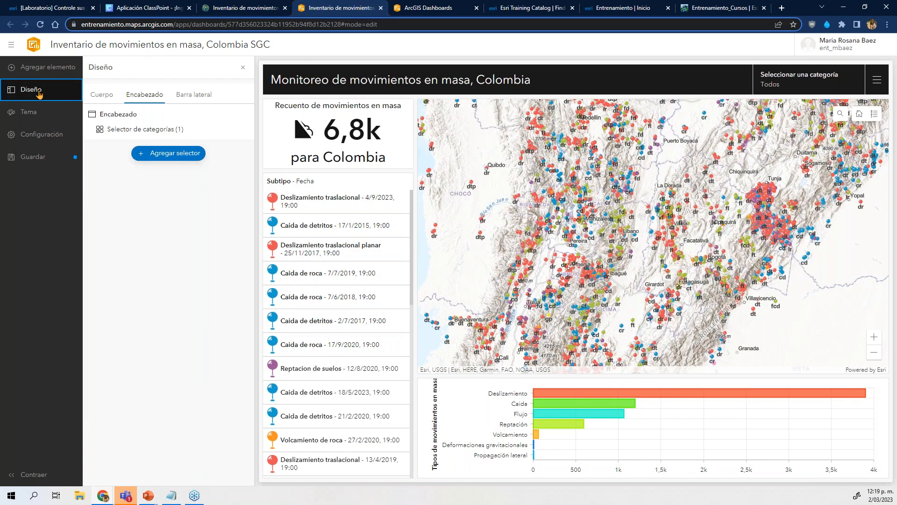
click(37, 116)
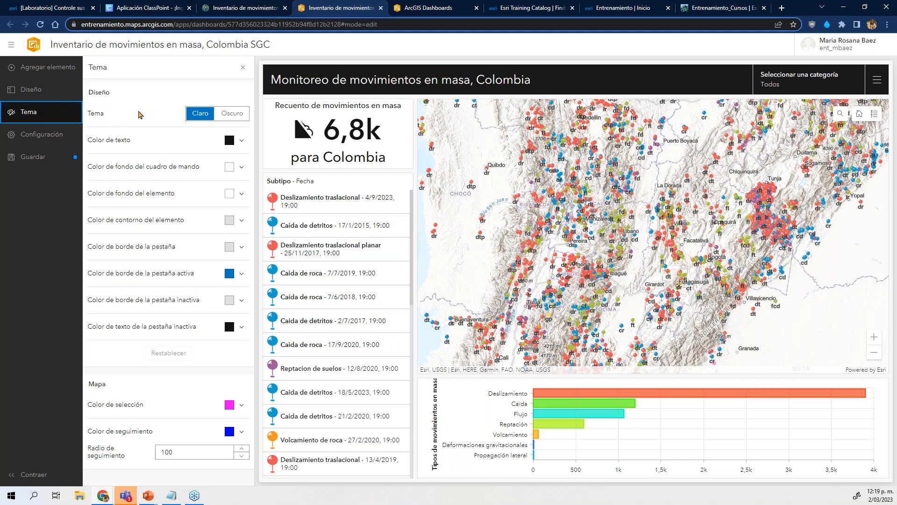
click(225, 119)
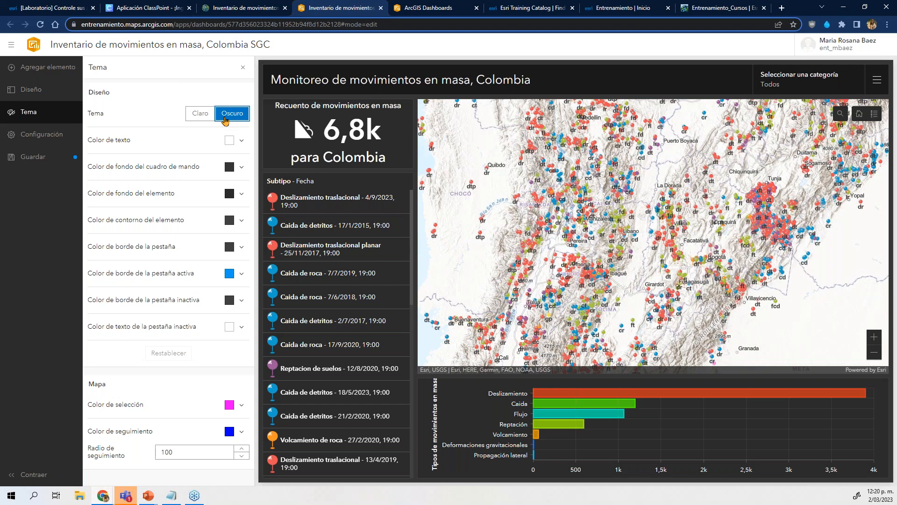
click(207, 118)
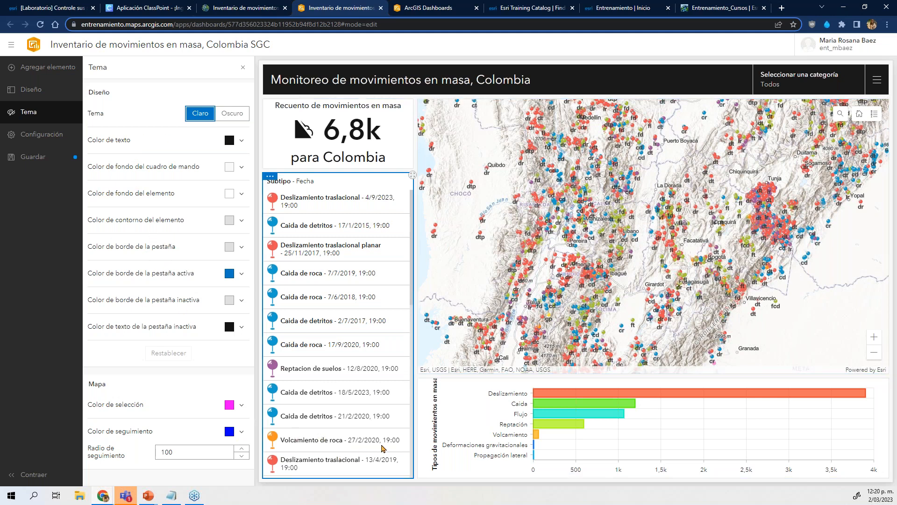
click(239, 69)
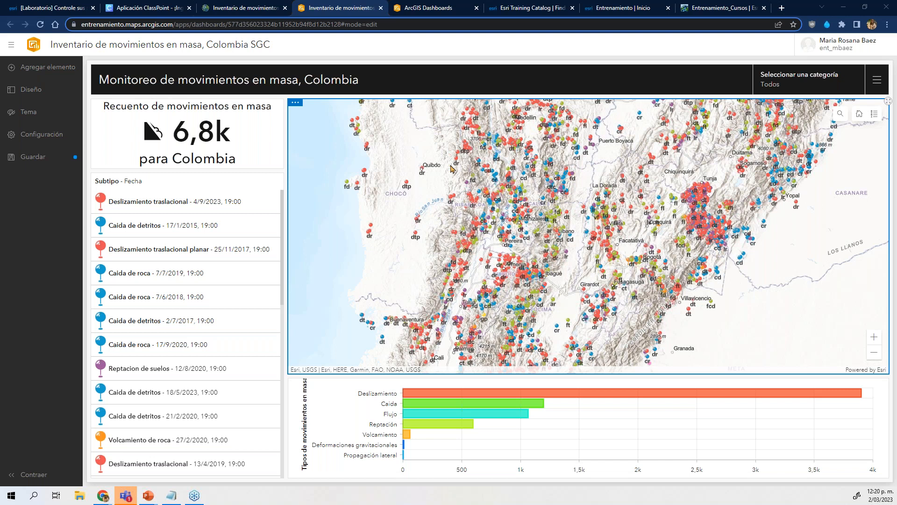
Make map extent changes filter the series chart, the indicator, the category selector and the "Subtipo - Fecha" list
mouse_move(295, 110)
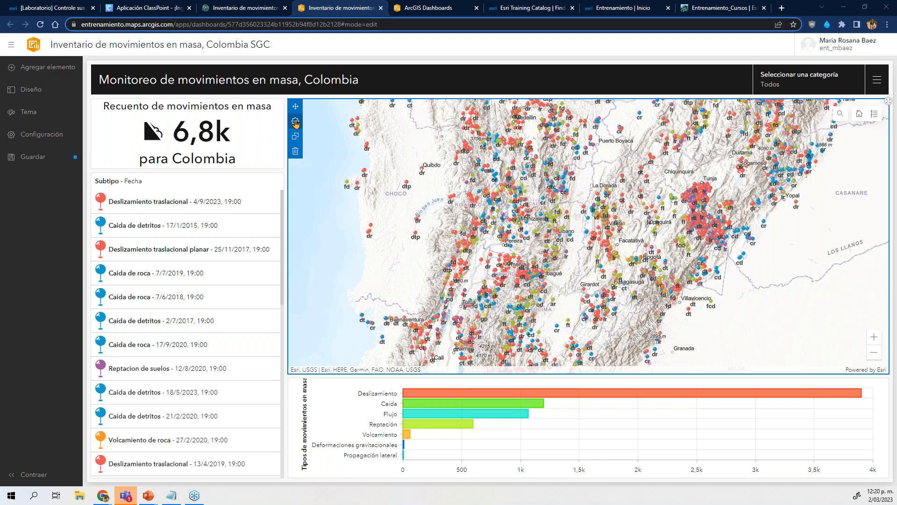
click(296, 120)
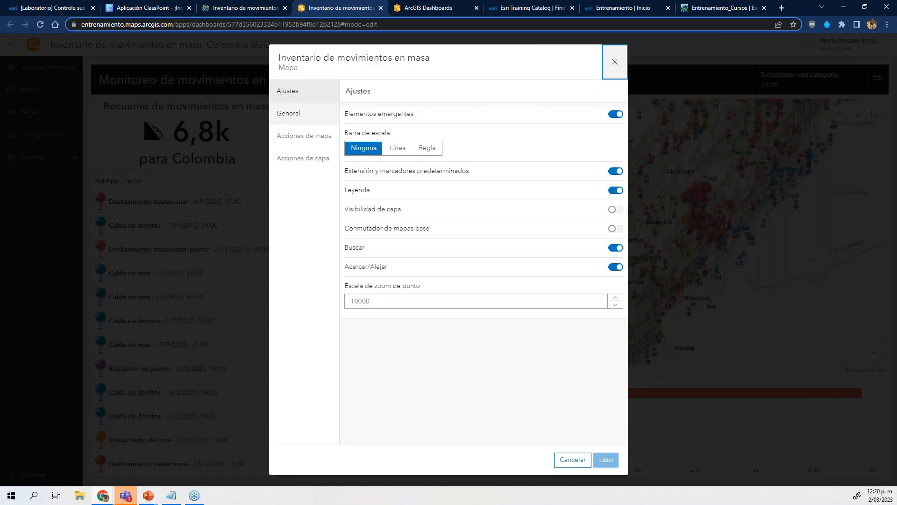
click(304, 139)
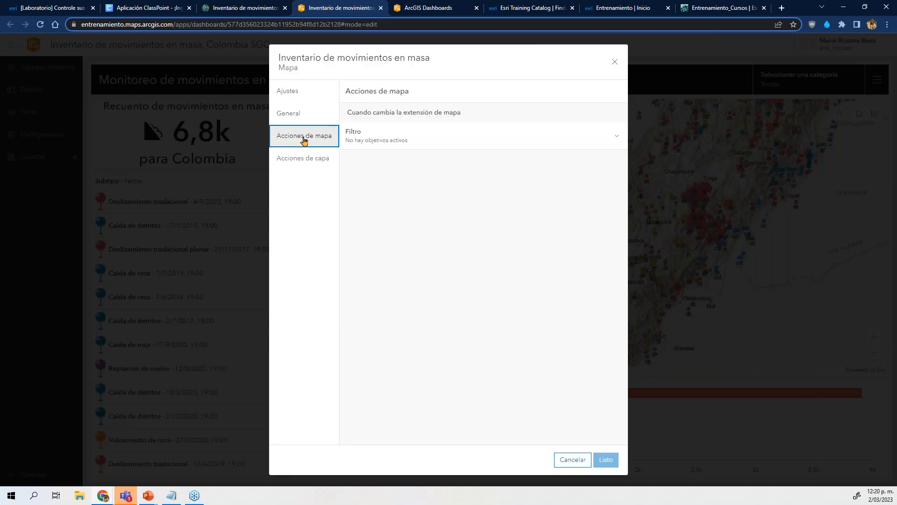
click(395, 141)
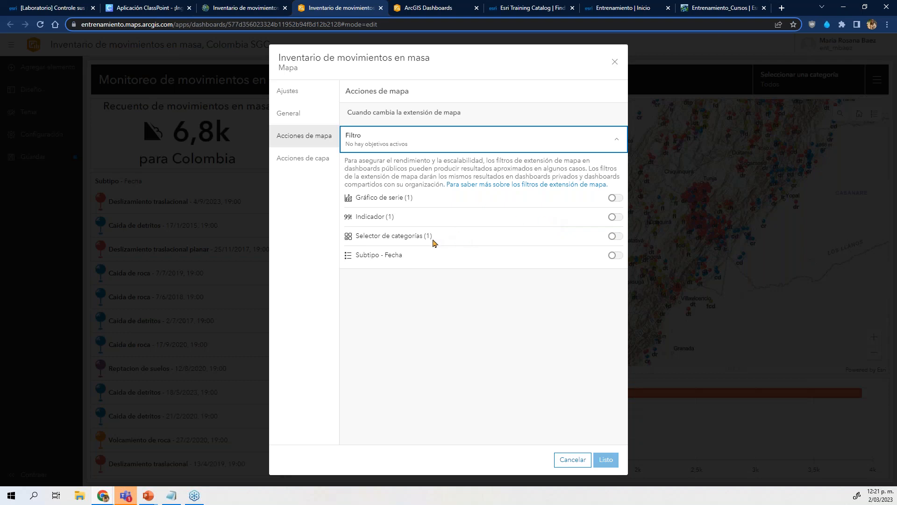
click(614, 199)
click(614, 217)
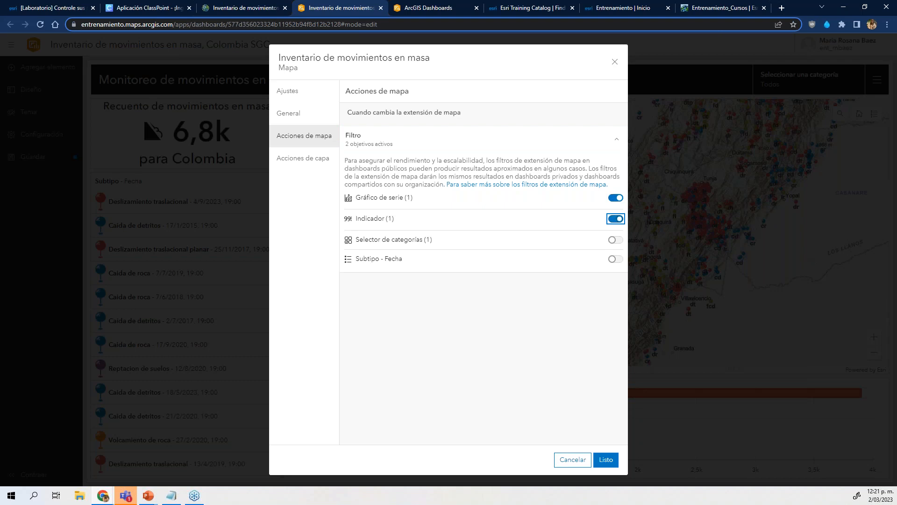
click(615, 240)
click(615, 262)
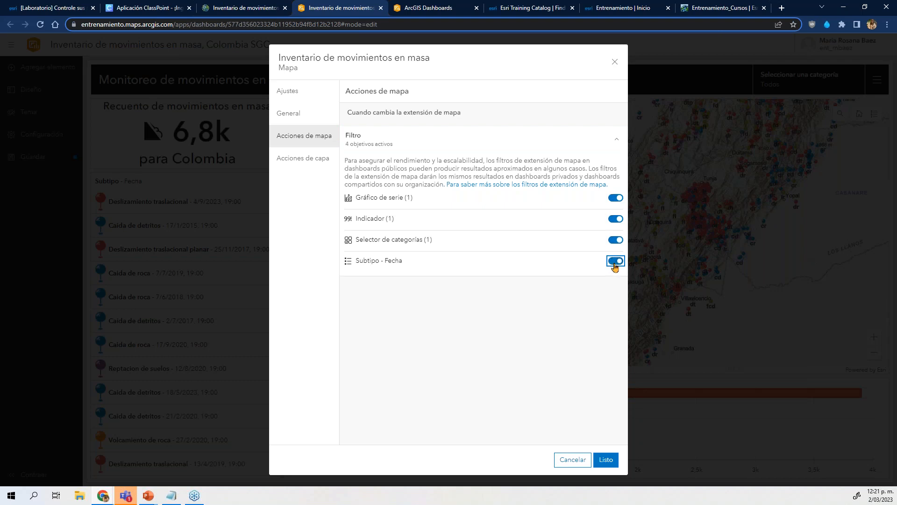
click(606, 460)
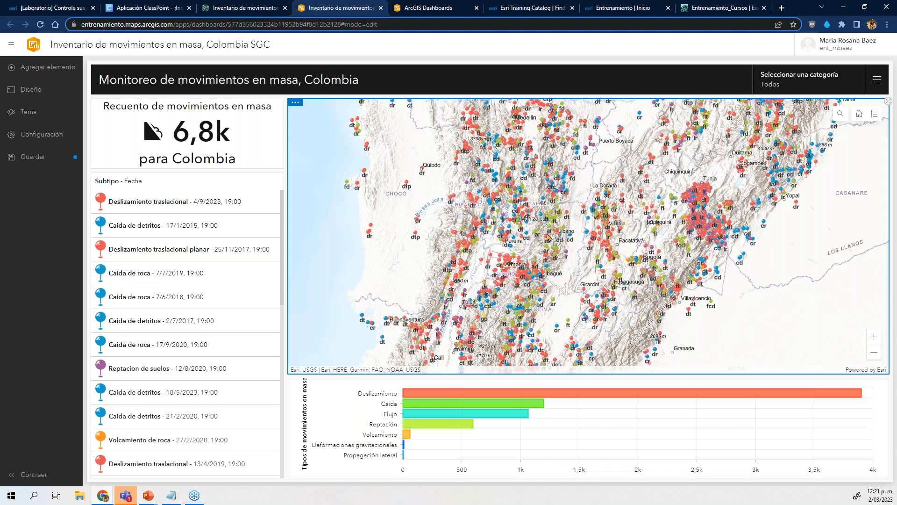
Examine how the indicator, list and bar chart respond to a closer map extent around Manizales and Pereira
scroll(548, 238, up, 2)
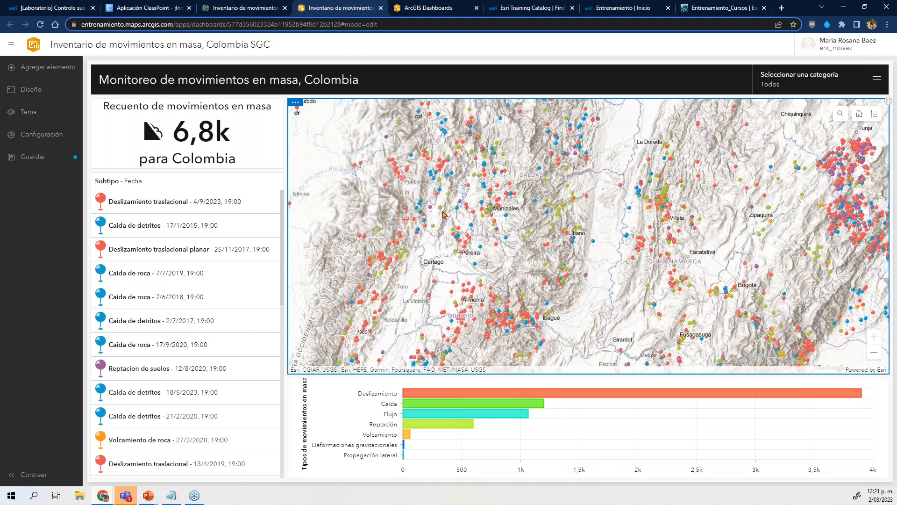
scroll(443, 214, up, 2)
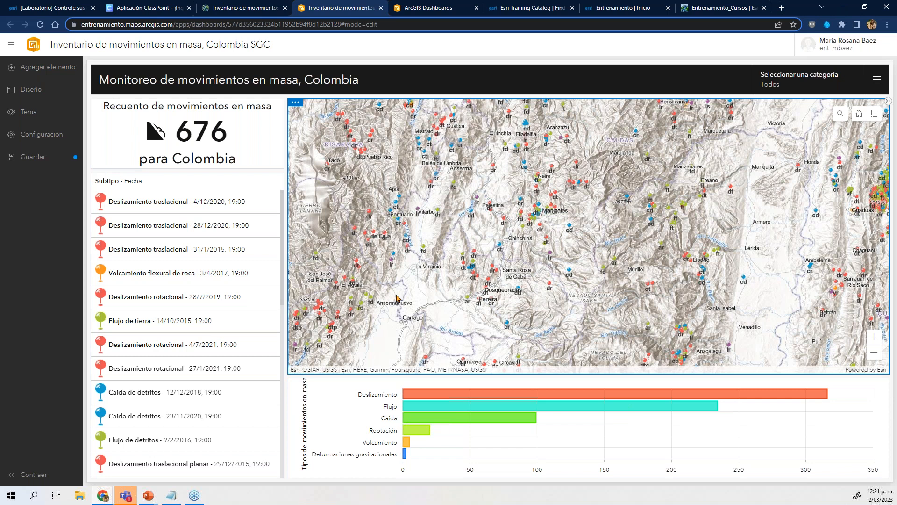
scroll(397, 227, up, 1)
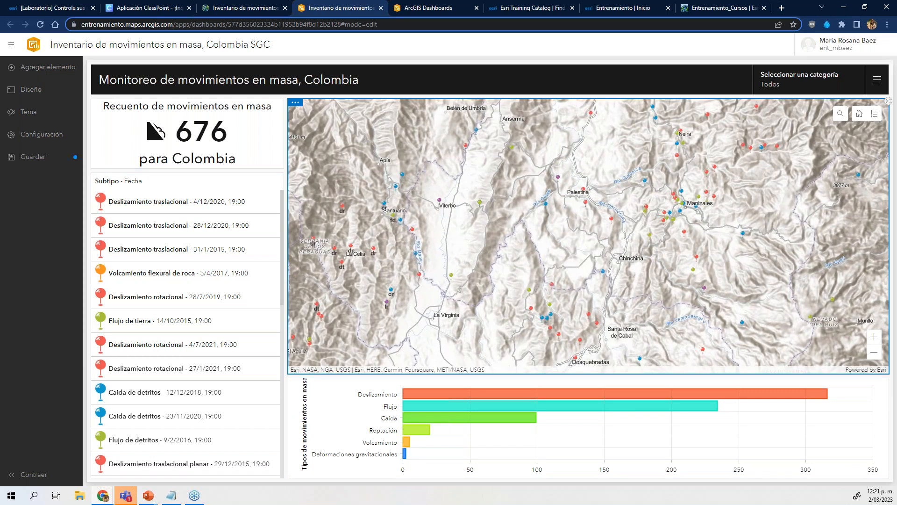
scroll(397, 226, down, 1)
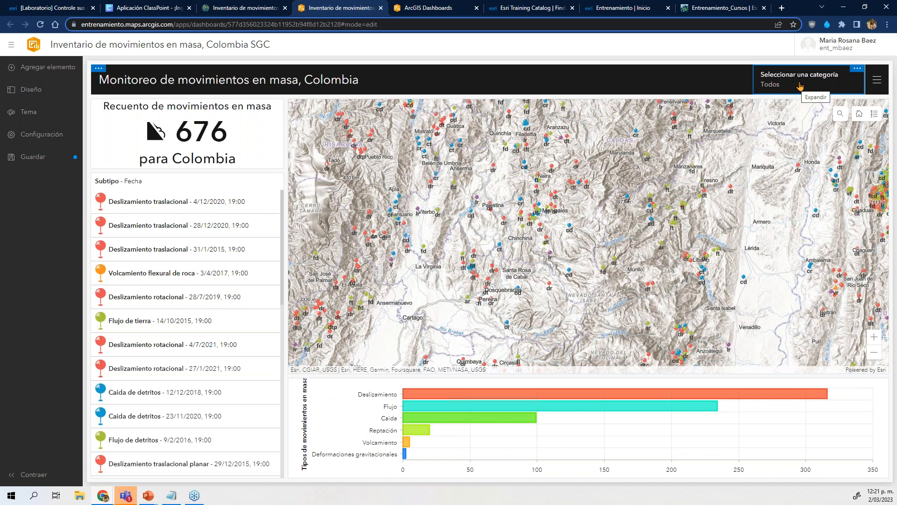
Test the department selector with Cundinamarca over a wider map extent, and reset it to Todos
mouse_move(857, 74)
click(782, 89)
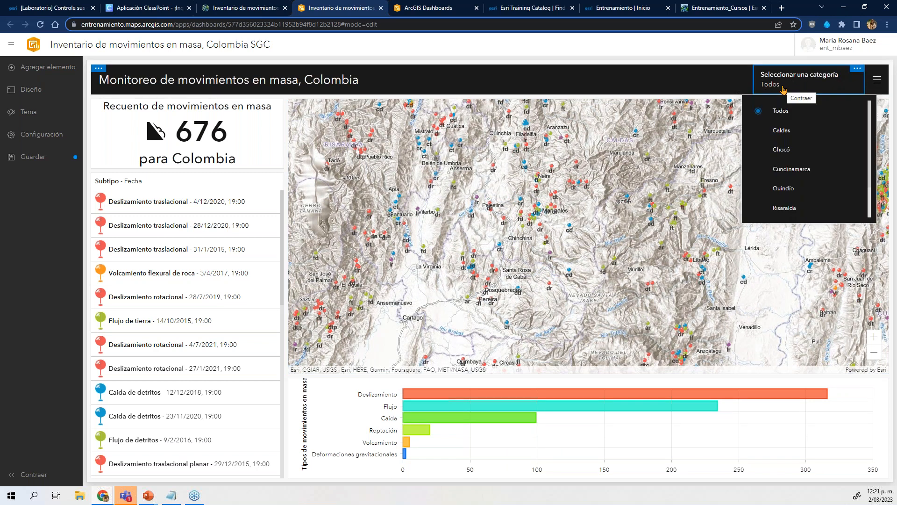
click(785, 171)
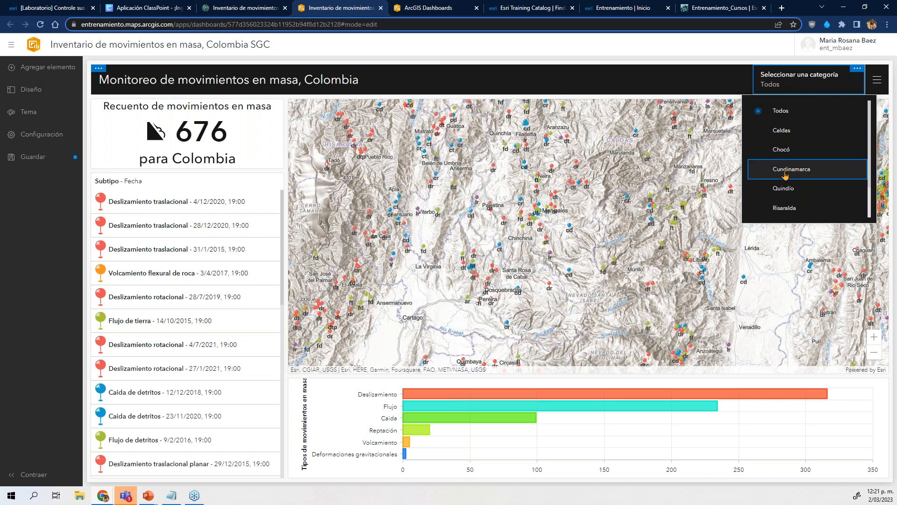
scroll(584, 227, down, 3)
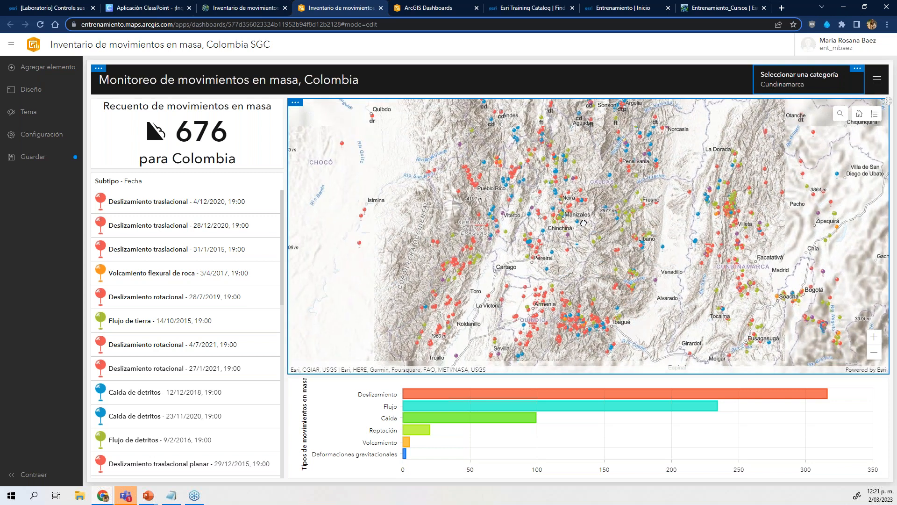
drag(636, 225, 547, 244)
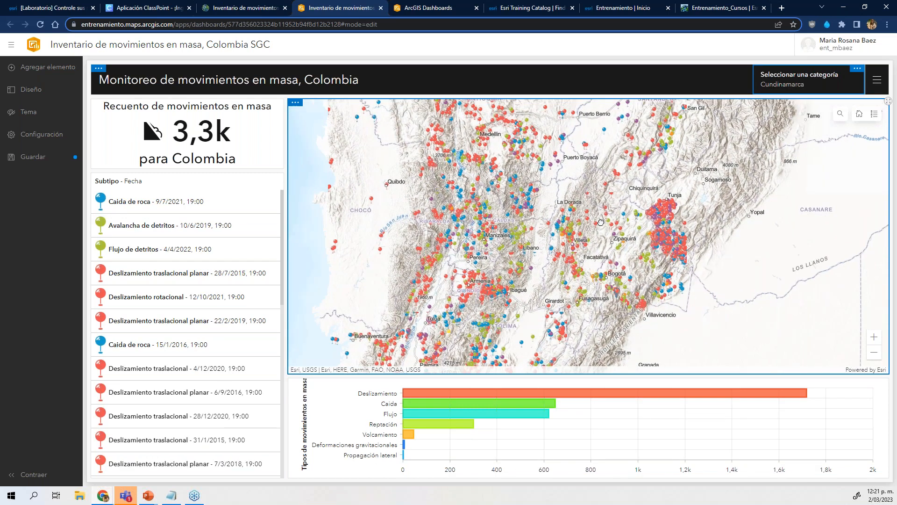
click(800, 85)
click(790, 110)
Check the department selector's effect on the map with Arauca, and reset it to Todos
click(793, 79)
click(783, 151)
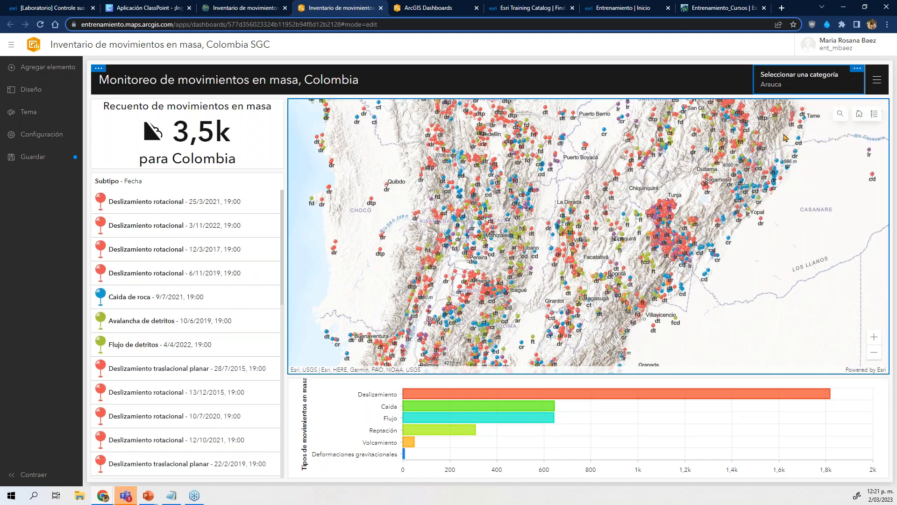
click(794, 82)
click(790, 111)
Compare the indicator, list and bar chart at wider and closer map extents of central Colombia
scroll(530, 214, down, 1)
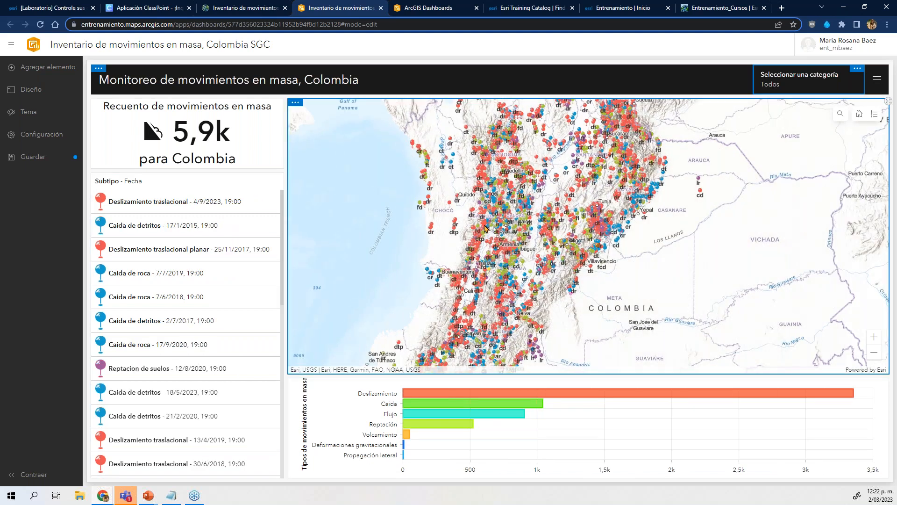
scroll(492, 221, up, 2)
scroll(496, 222, down, 2)
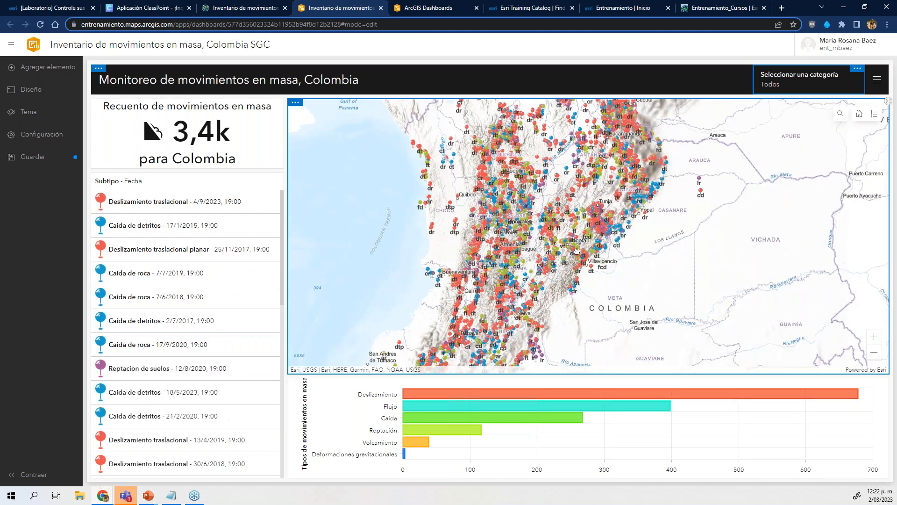
scroll(577, 252, up, 2)
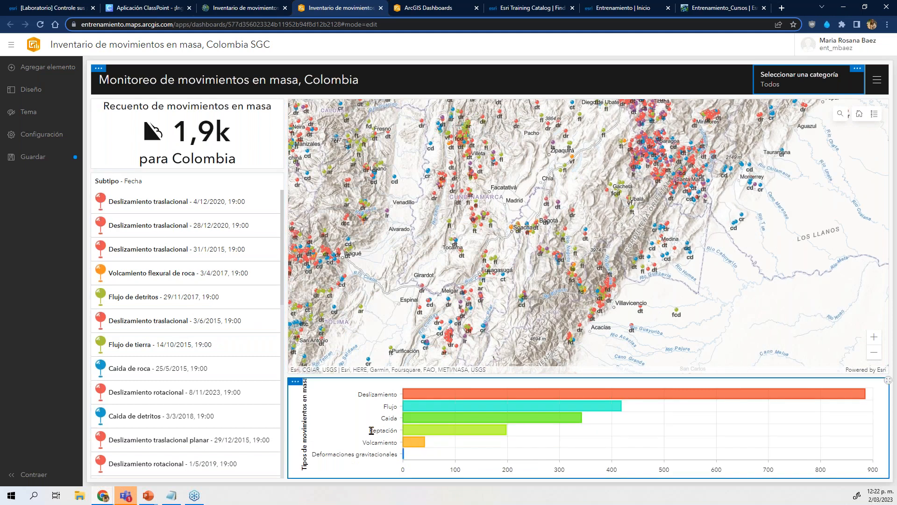
scroll(369, 261, down, 1)
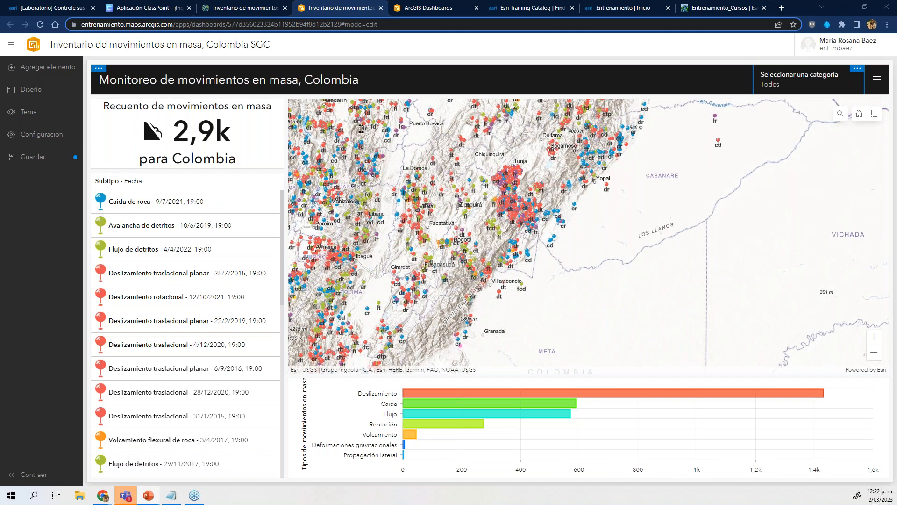
Make the department selector filter the "Tipos de movimientos en masa" layer and "Subtipo - Fecha" list, and zoom the "Inventario de movimientos en masa" map
click(857, 72)
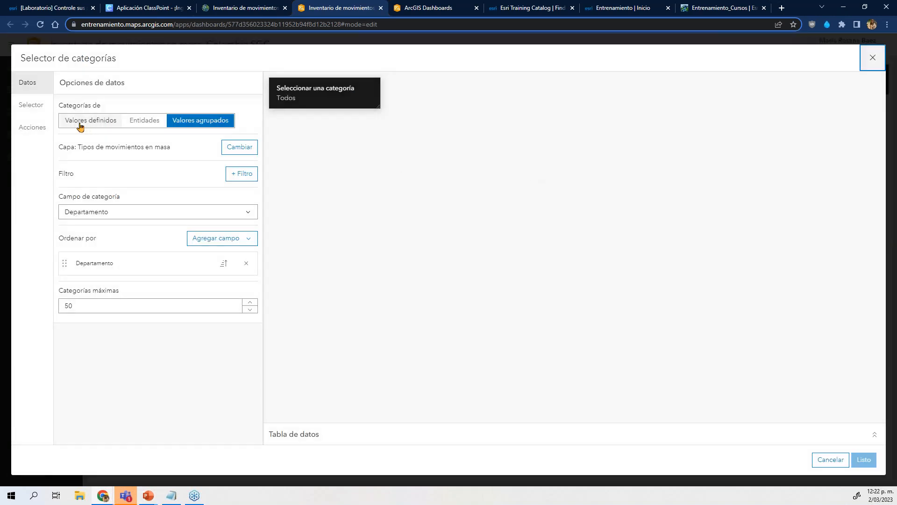
click(26, 132)
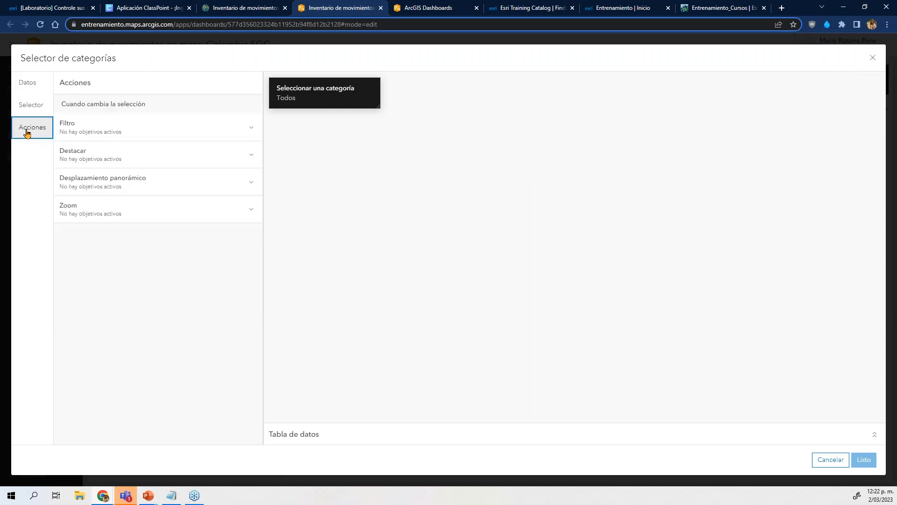
click(252, 134)
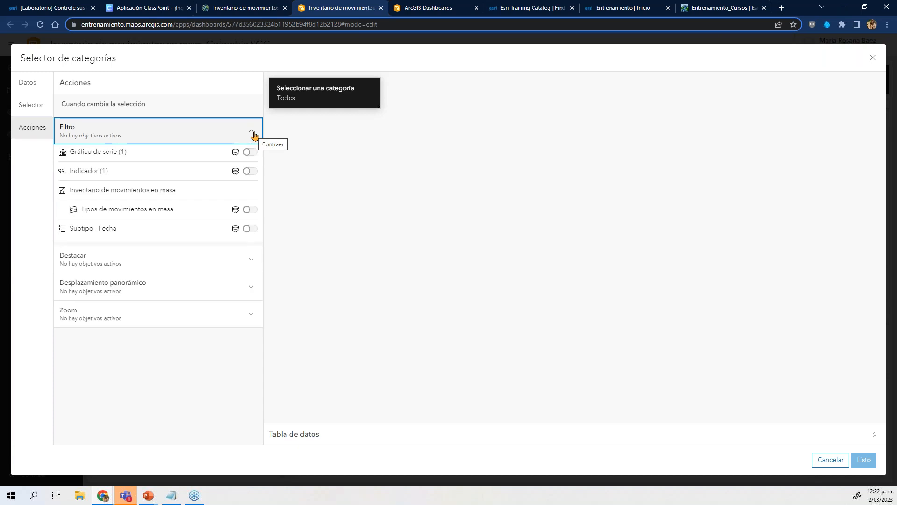
click(250, 210)
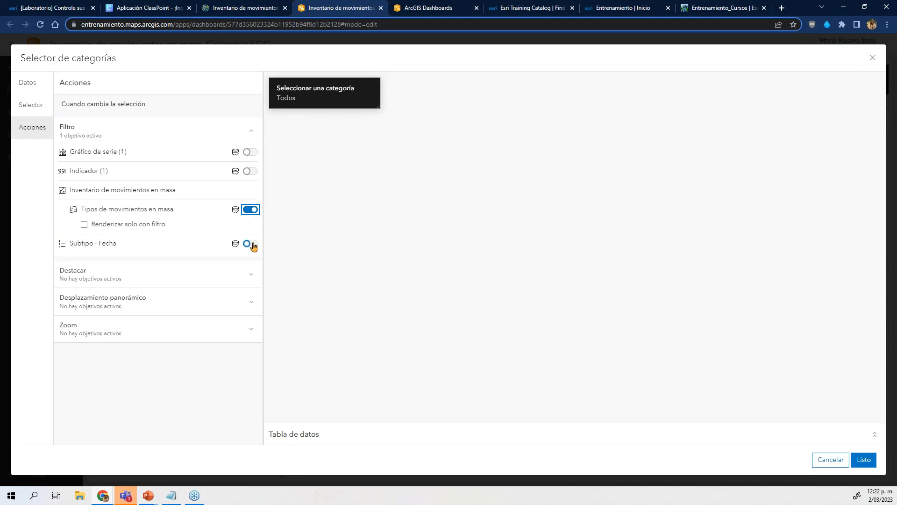
click(252, 245)
click(243, 339)
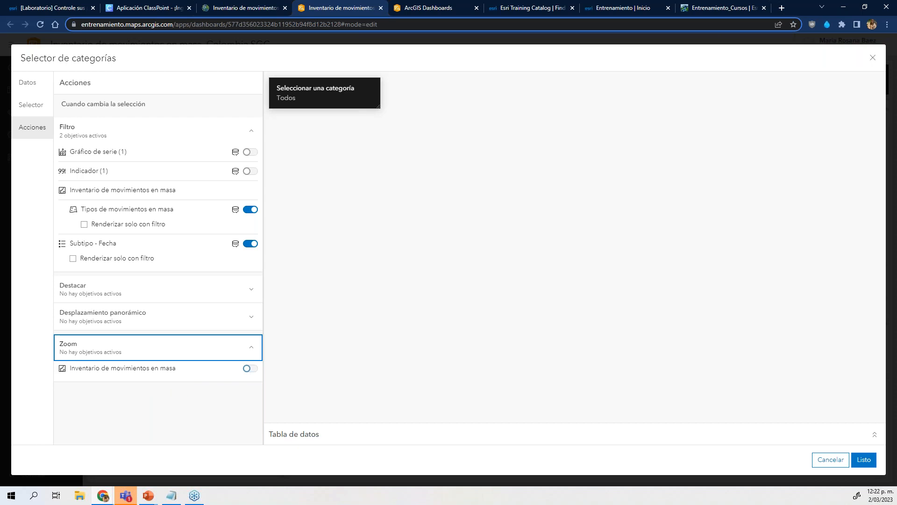
click(250, 368)
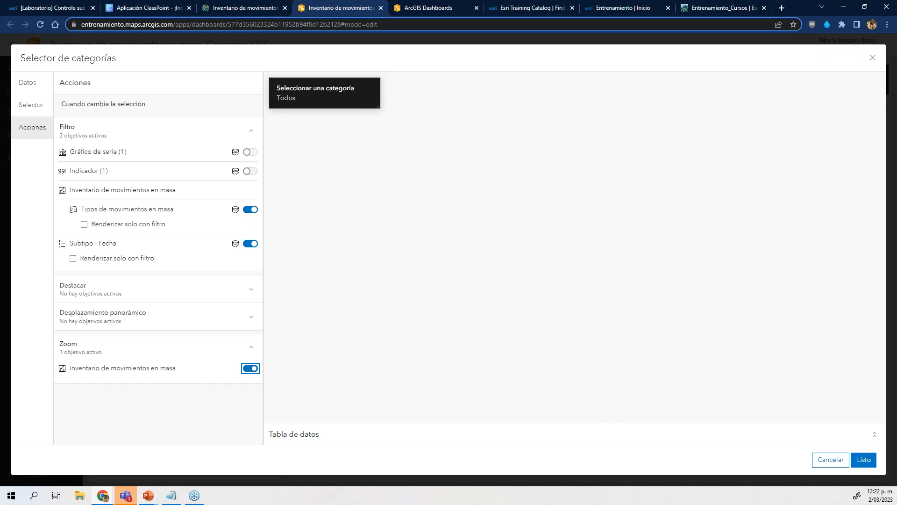
click(862, 460)
Test the selector's filter and zoom actions with Arauca, and return the selection to Todos
click(809, 92)
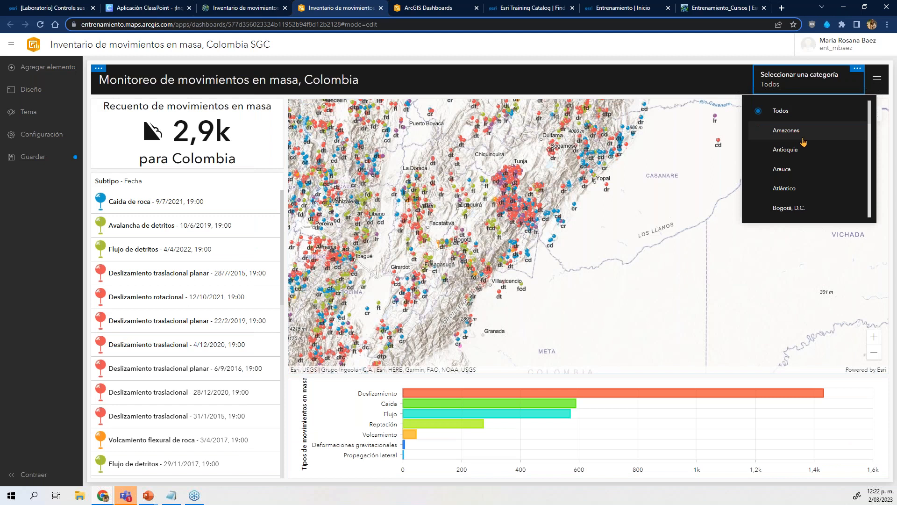
click(790, 169)
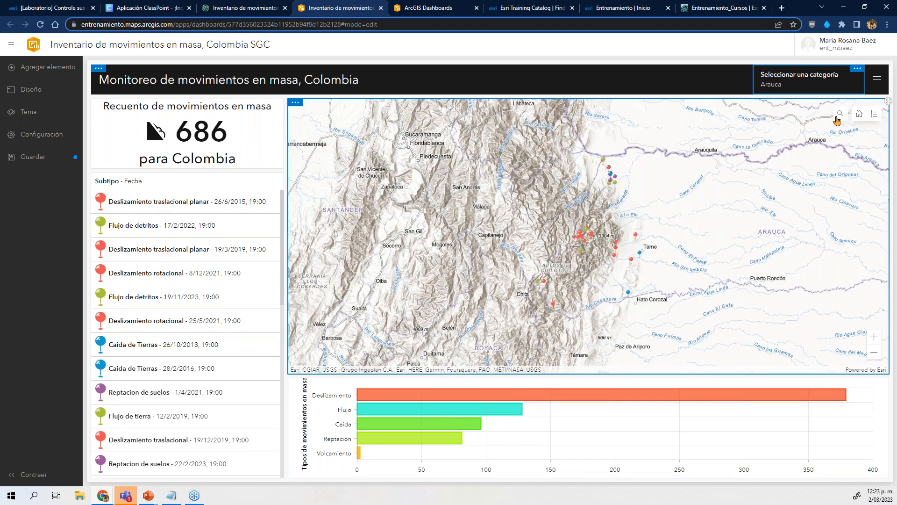
click(800, 83)
click(789, 111)
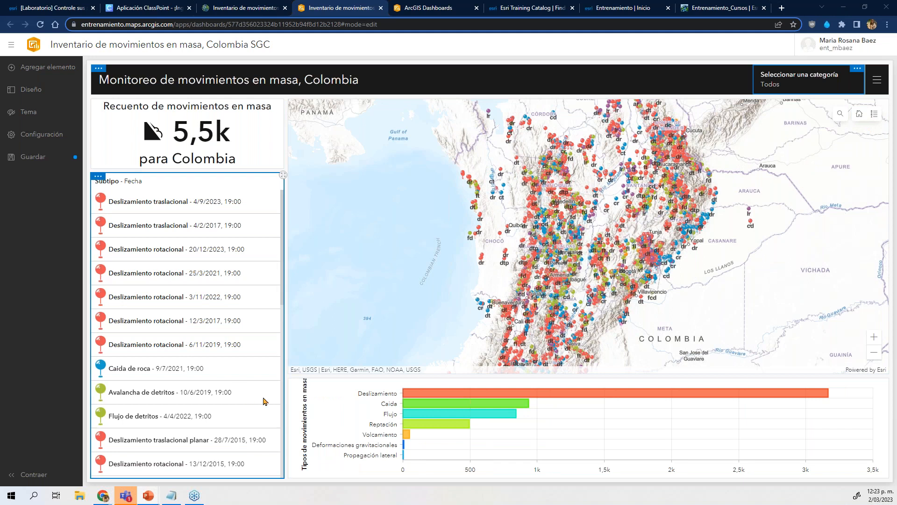
Make a selection in the bar chart filter the "Tipos de movimientos en masa" layer of the "Inventario de movimientos en masa" map
mouse_move(295, 384)
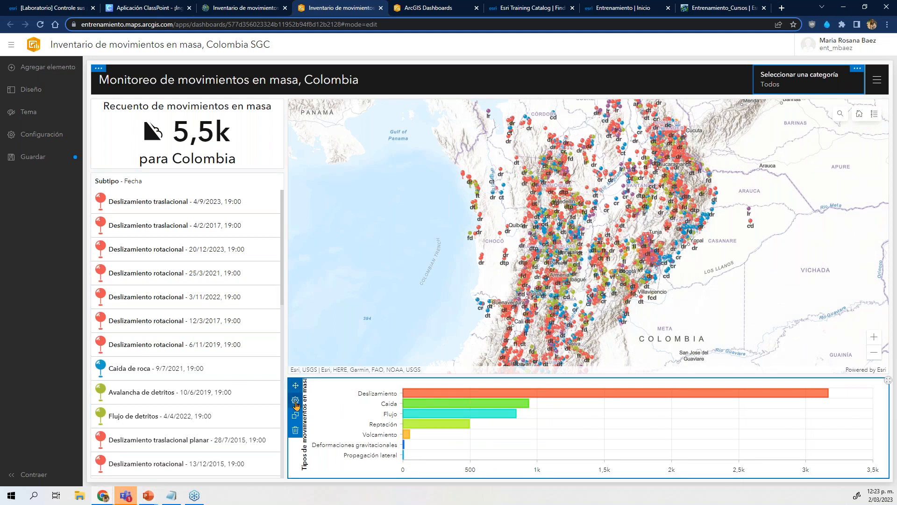
click(298, 402)
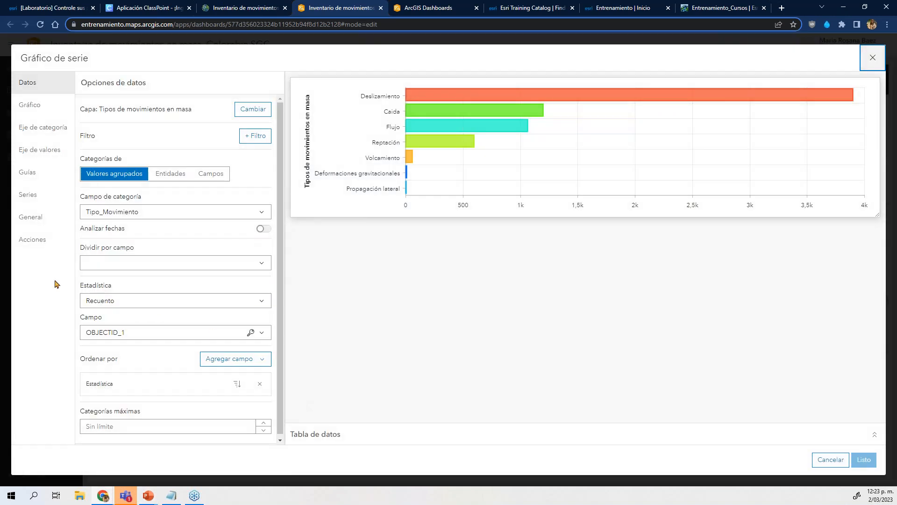
click(46, 248)
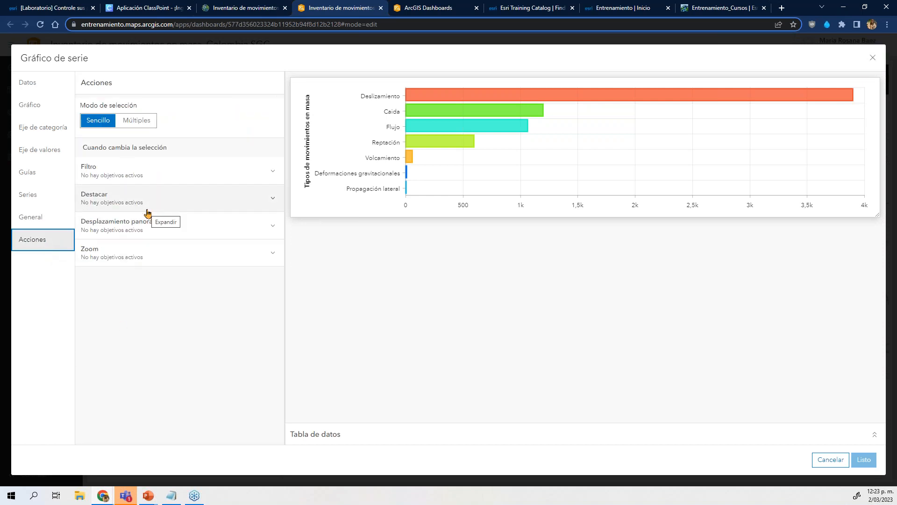
click(209, 178)
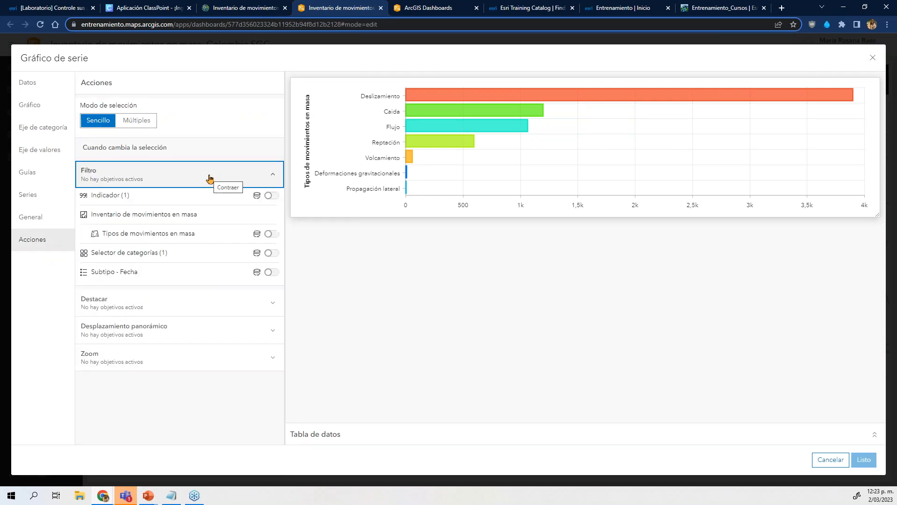
click(269, 234)
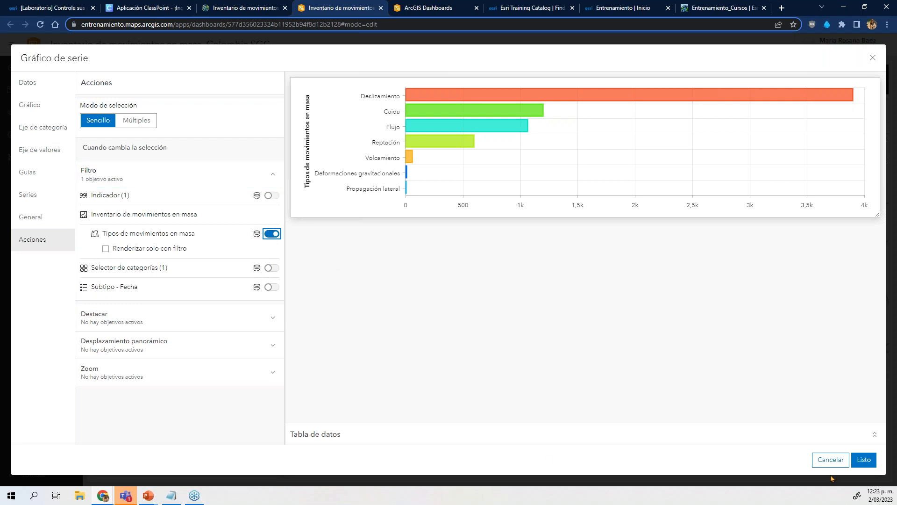
click(862, 464)
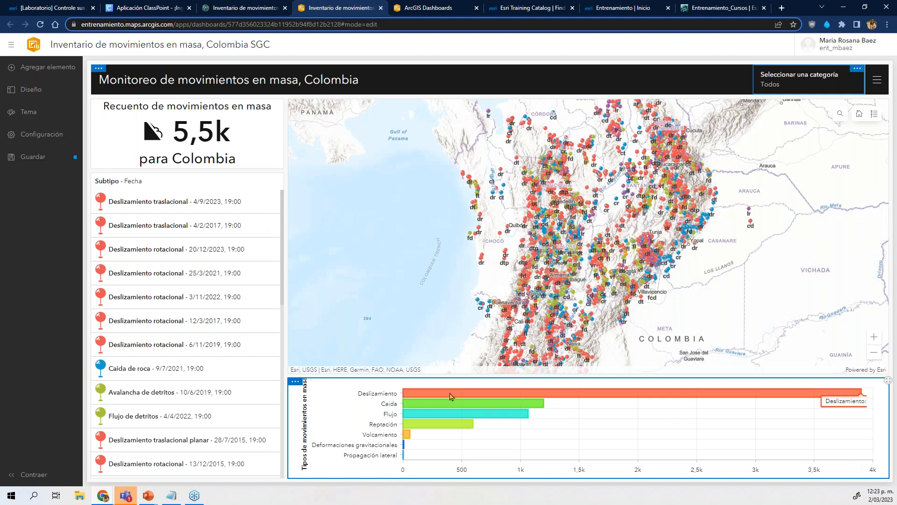
Test the bar chart's filter on the map with Deslizamiento, Flujo and Volcamiento, and clear the chart selection
click(451, 397)
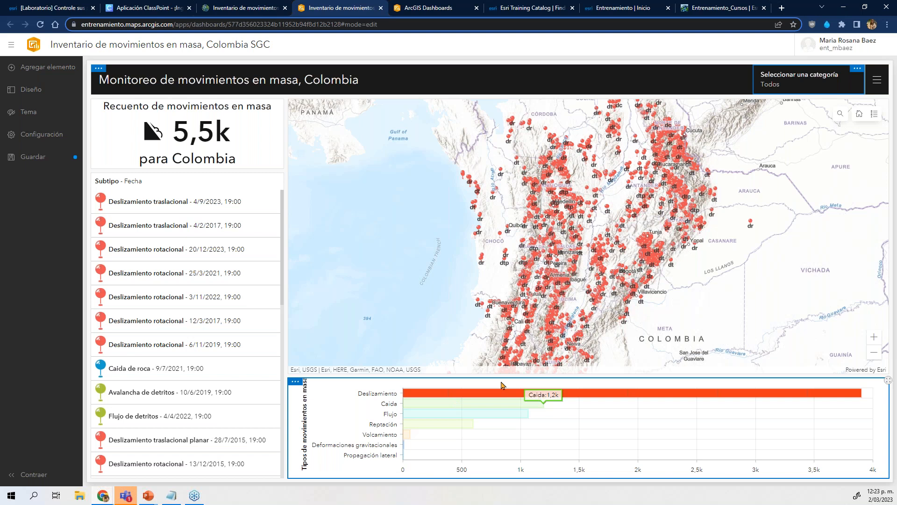
click(437, 415)
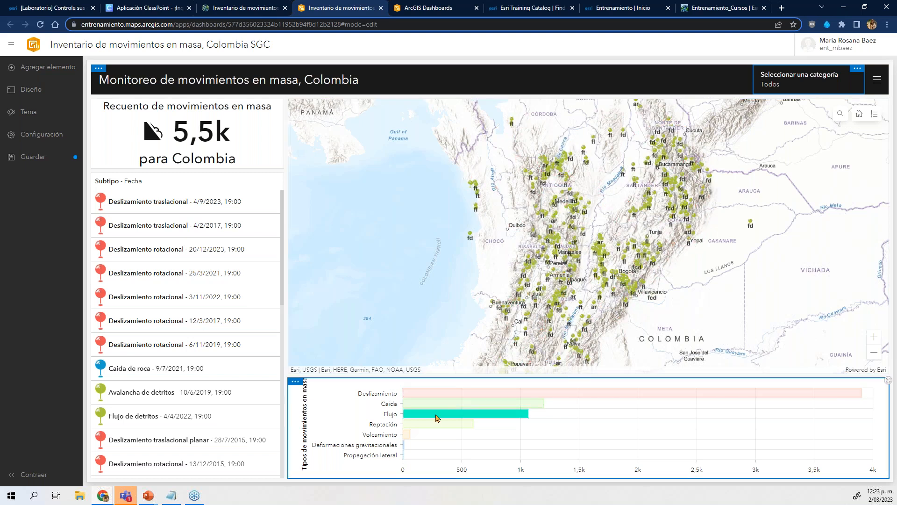
click(409, 434)
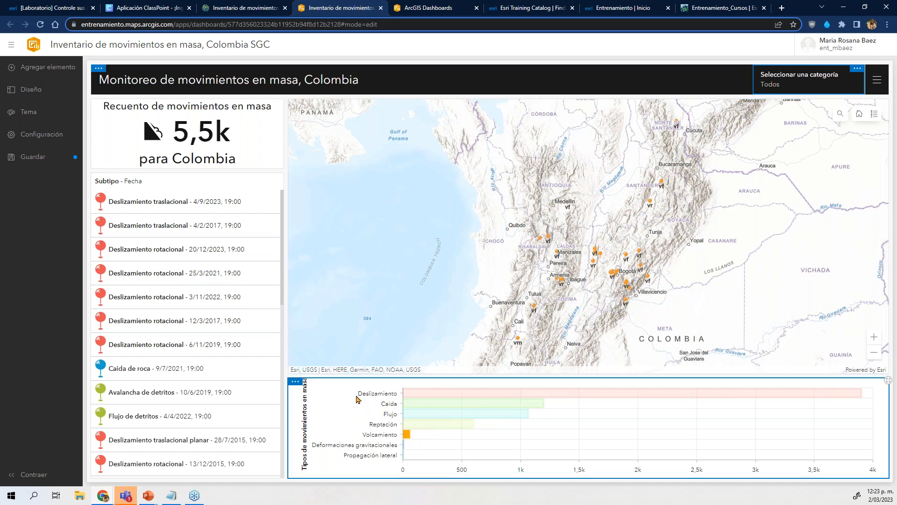
click(338, 395)
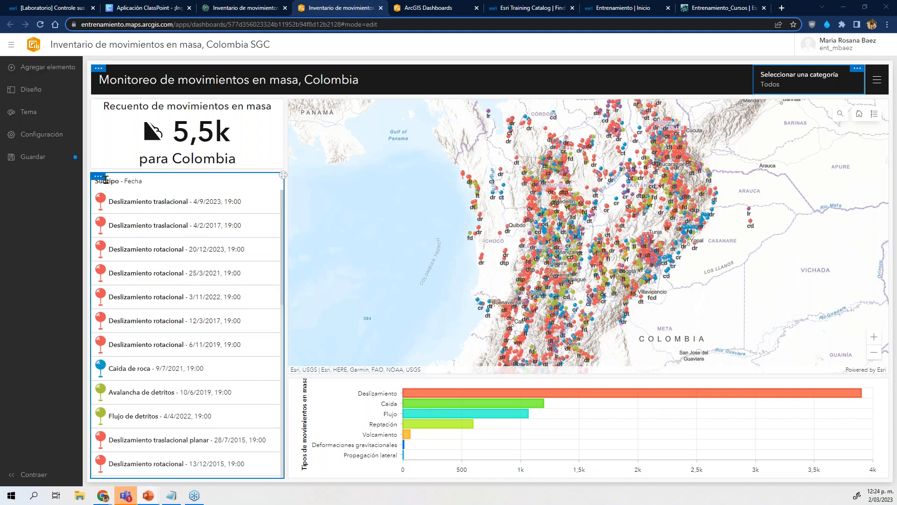
Make the "Subtipo - Fecha" list filter the category selector, "Selector de categorías (1)", when its selection changes
click(98, 196)
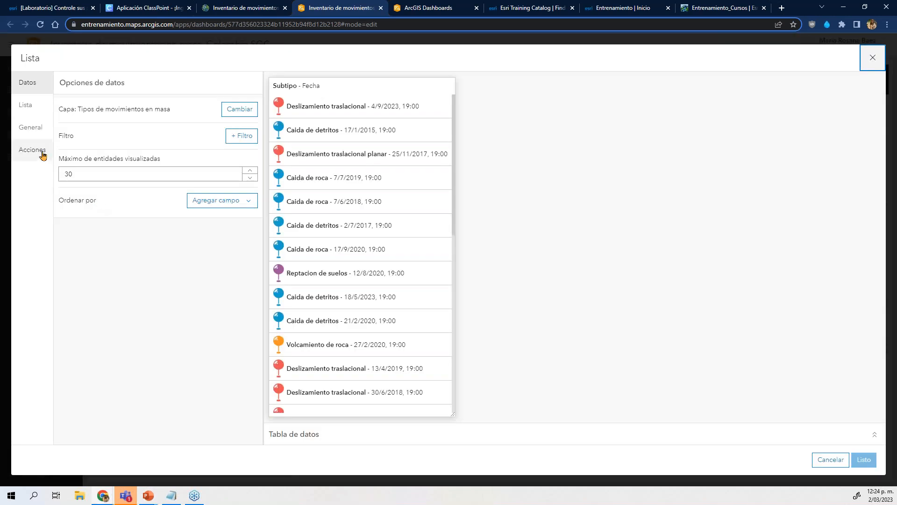
click(41, 155)
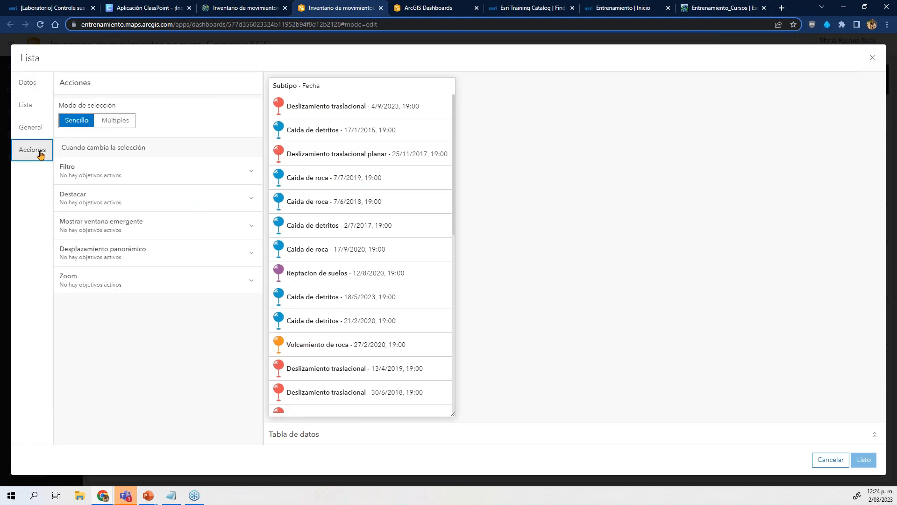
click(177, 181)
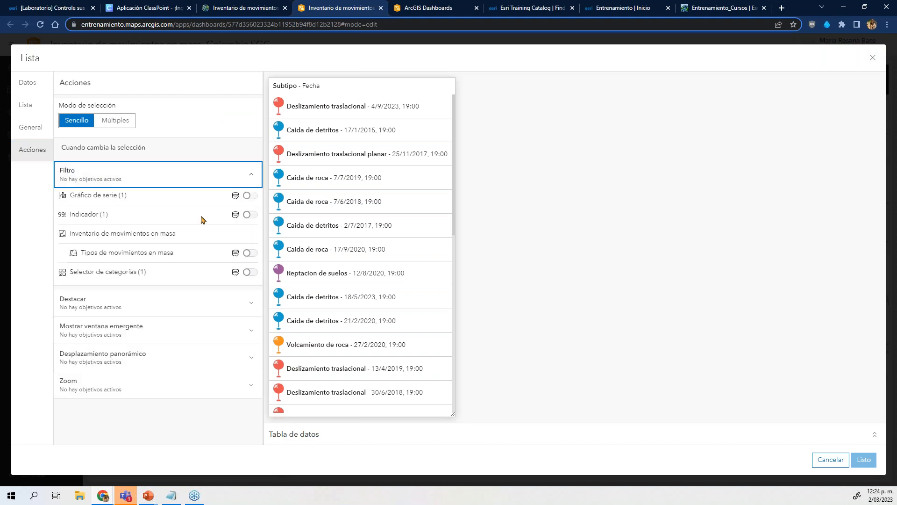
click(251, 272)
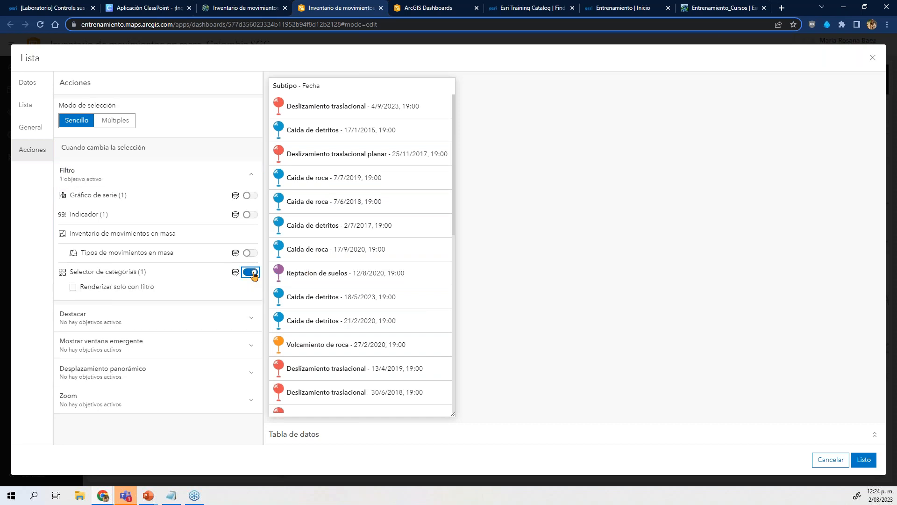
Make the list selection also highlight features on and pan the "Inventario de movimientos en masa" map, and apply the list's settings
click(252, 320)
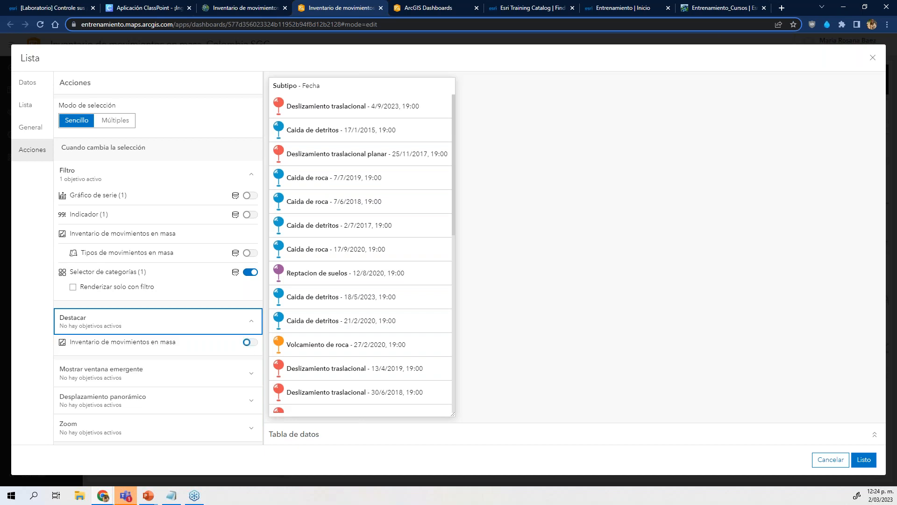
click(250, 342)
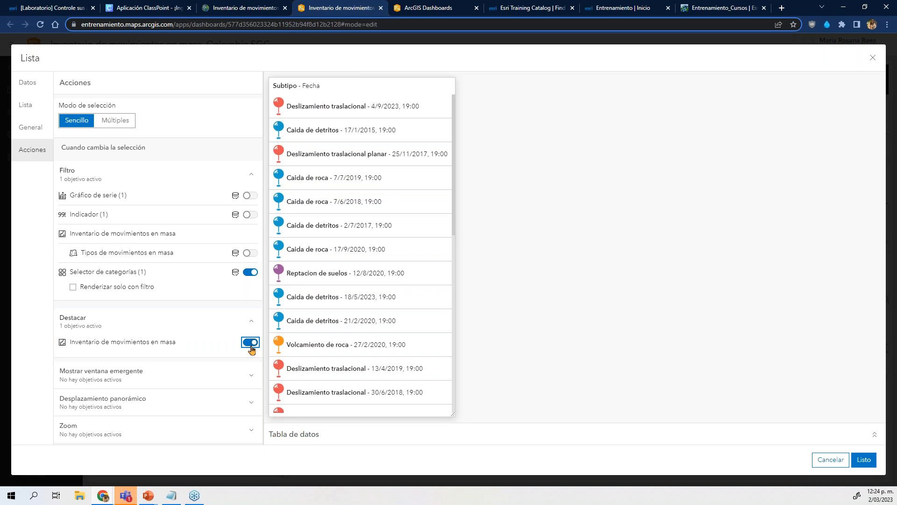
click(250, 406)
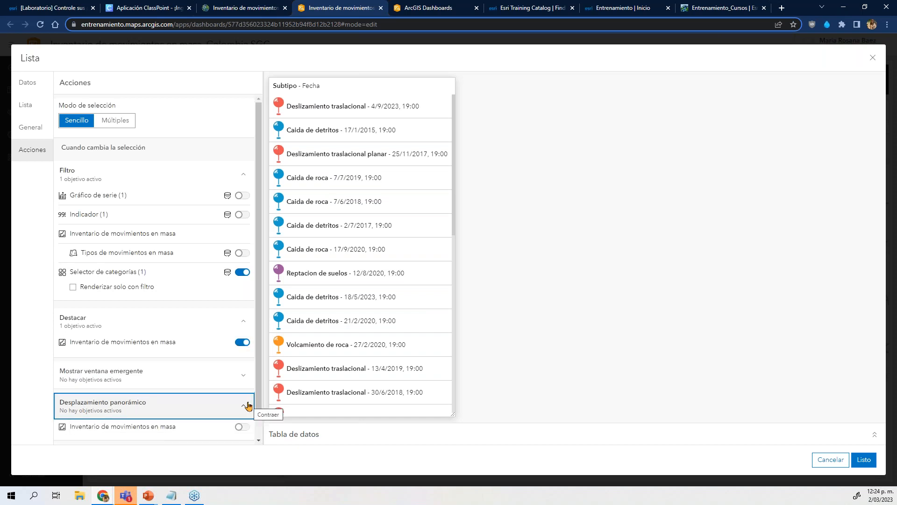
click(243, 427)
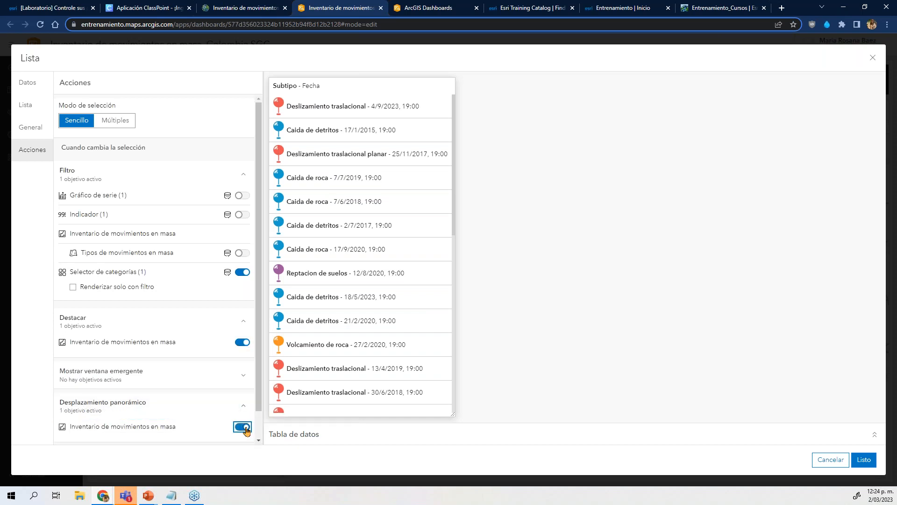
scroll(201, 311, down, 1)
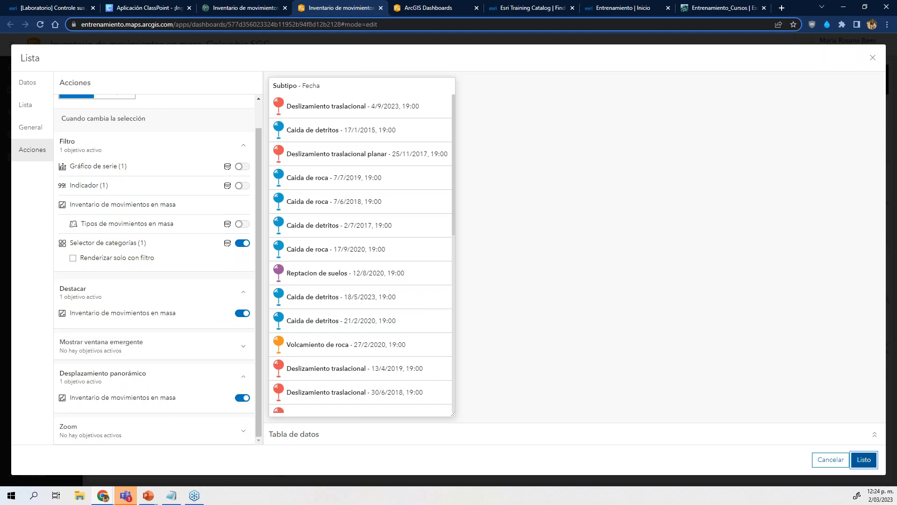
click(863, 459)
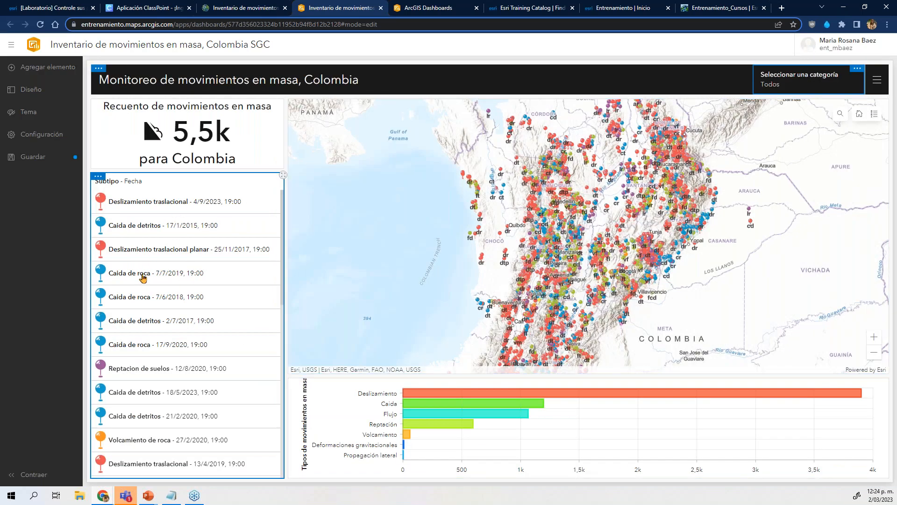
Filter the dashboard to Bogotá, D.C. and test the list's map actions with the "Caida de detritos" entry dated 8/8/2020
click(804, 79)
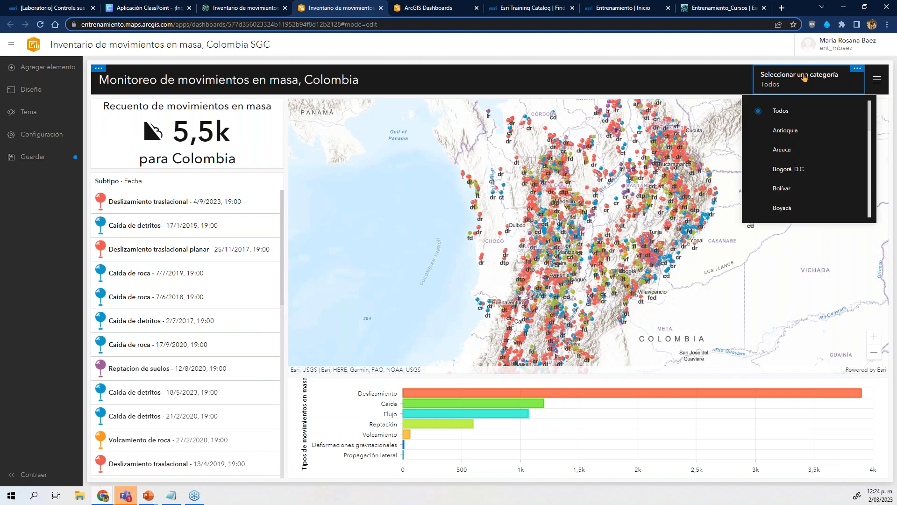
click(780, 170)
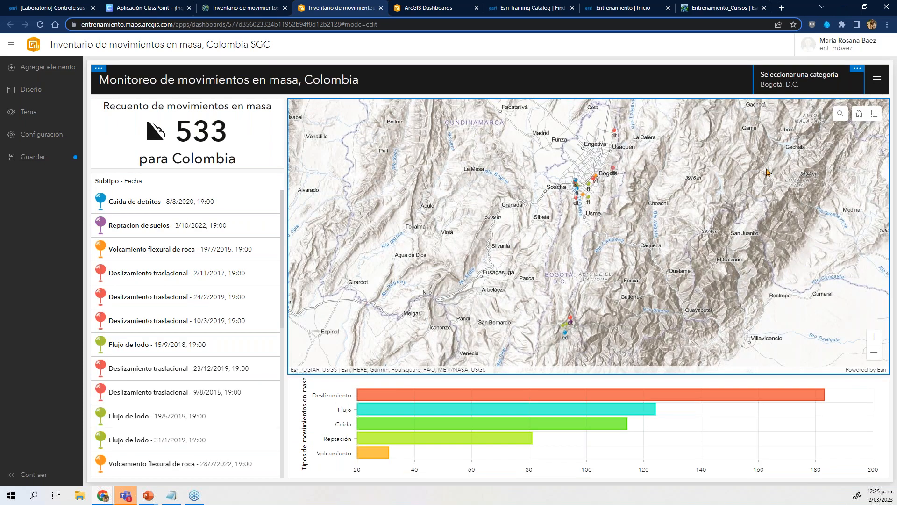
click(145, 204)
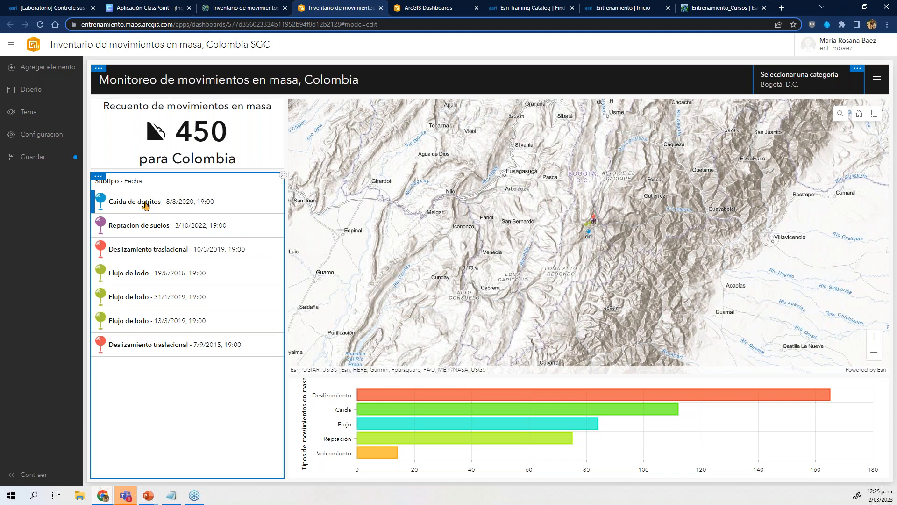
click(145, 205)
click(146, 204)
click(146, 204)
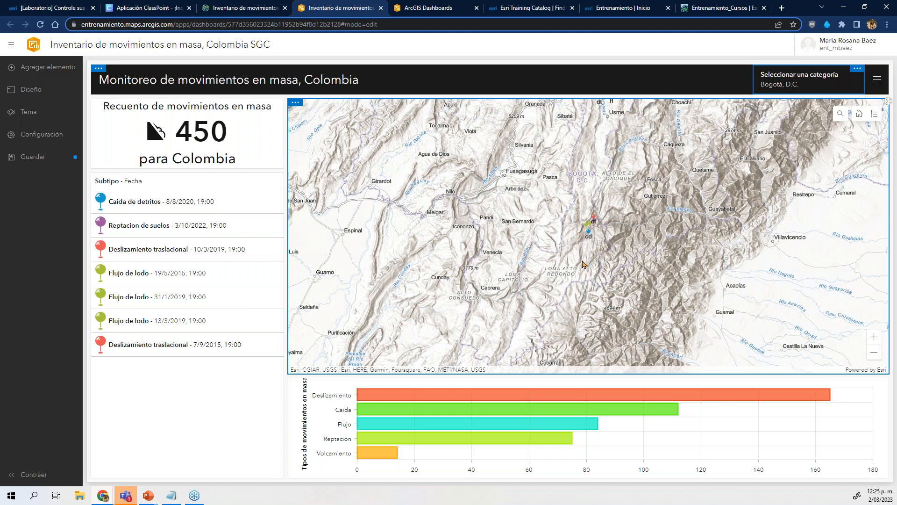
Return the map to its home extent and reset the department selector to Todos
click(859, 115)
click(801, 82)
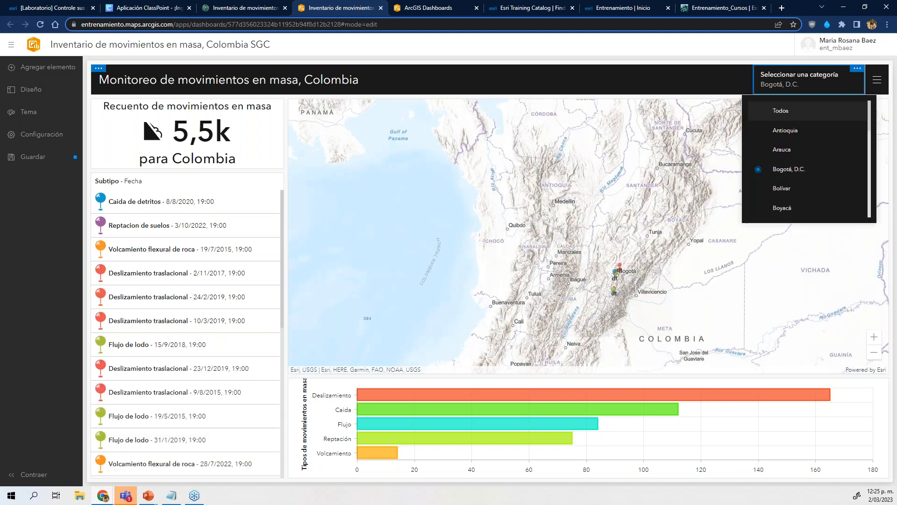
click(793, 111)
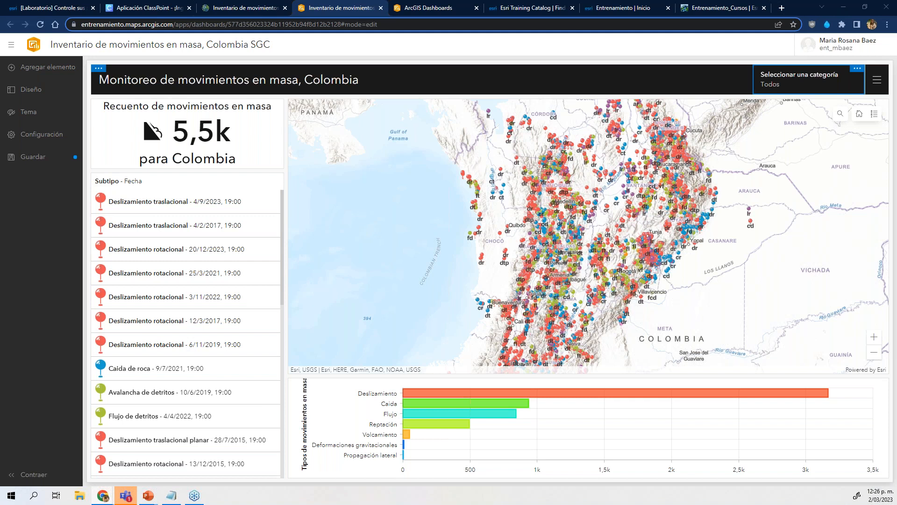
Check the indicator, list and bar chart at a closer map extent around Armenia and Ibagué, and switch to the "Diseño del tablero de control" slide
key(alt+Tab)
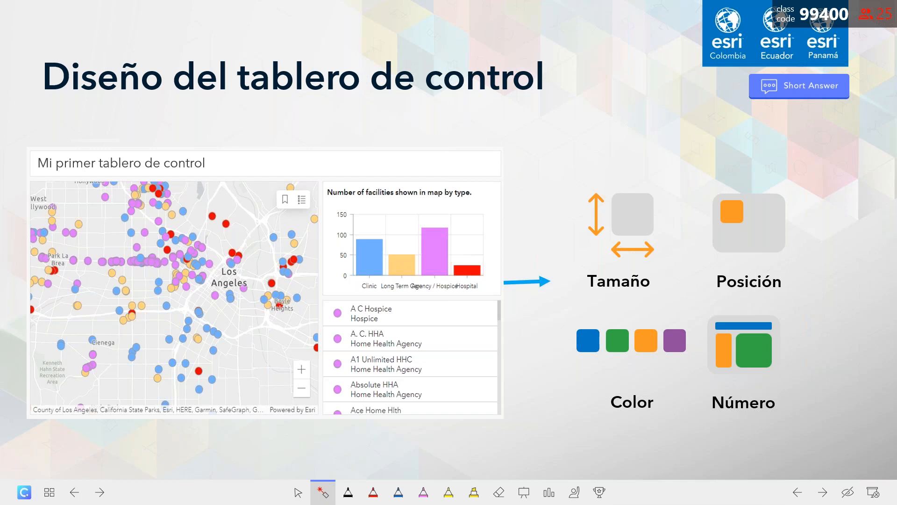
key(alt+Tab)
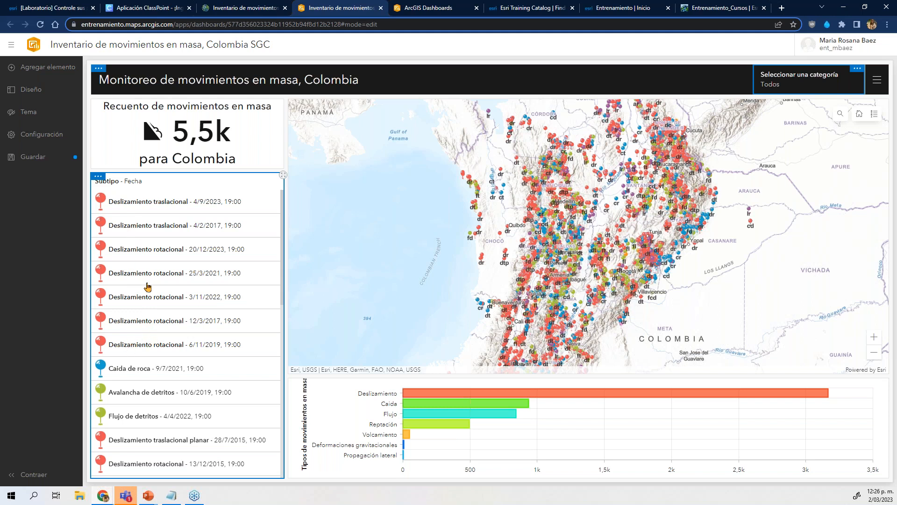
scroll(578, 272, up, 1)
scroll(527, 283, up, 3)
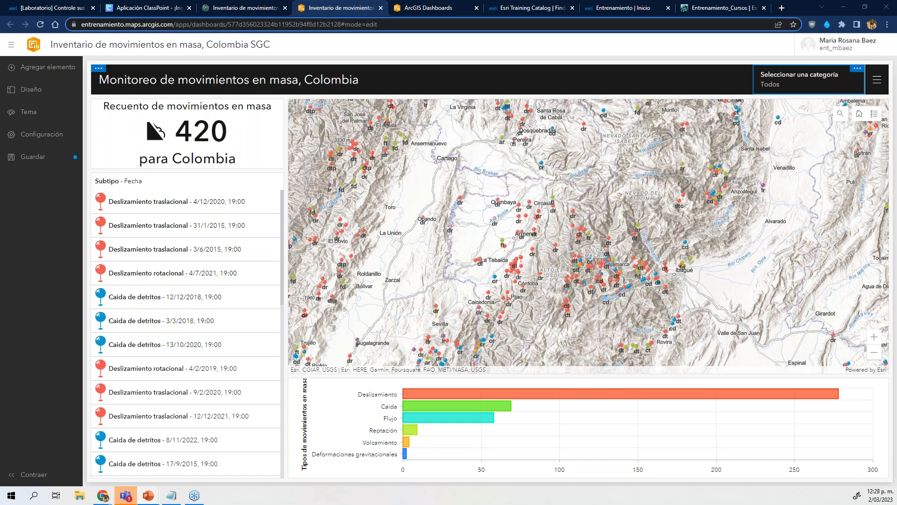
mouse_move(149, 498)
click(294, 471)
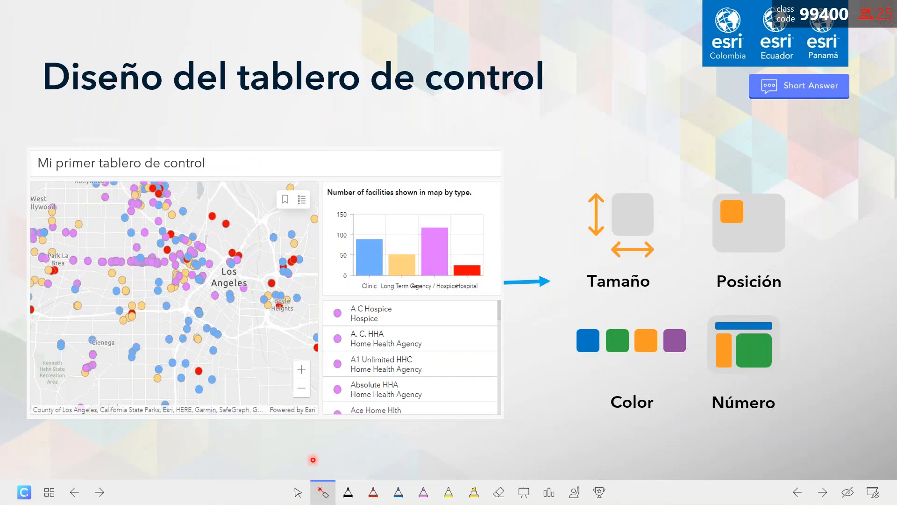